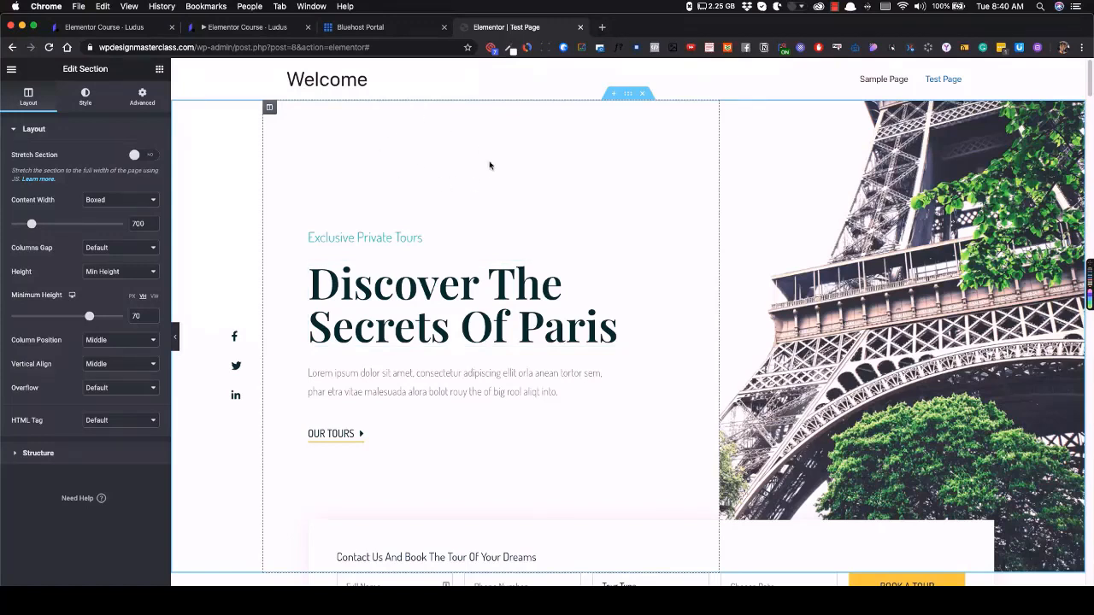
# Insert an Inner Section above the "Discover The Secrets Of Paris" heading and delete it again
pyautogui.click(628, 95)
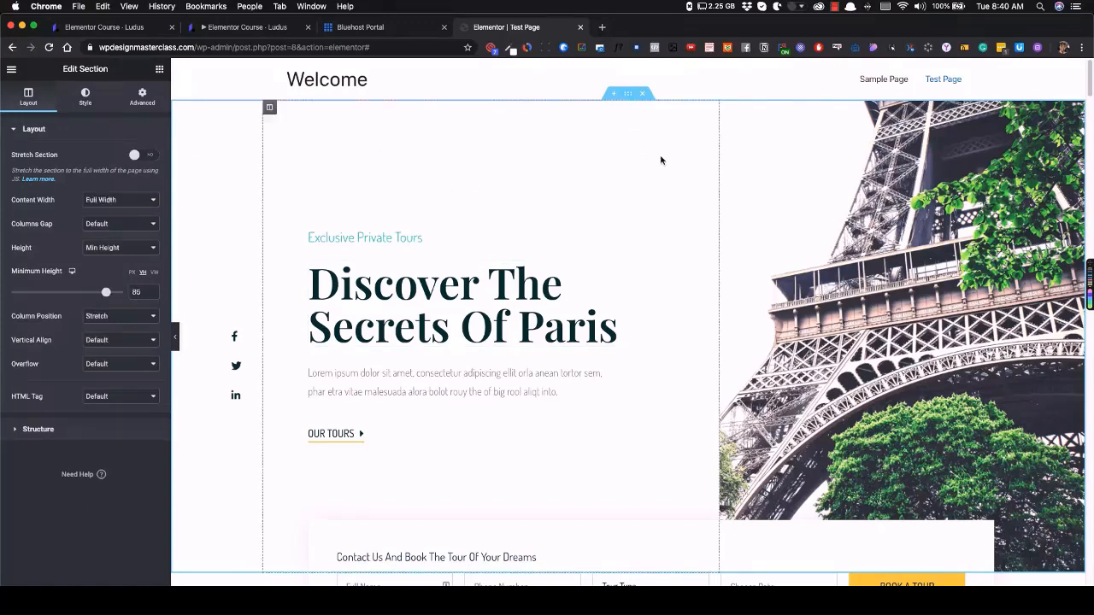
pyautogui.click(269, 109)
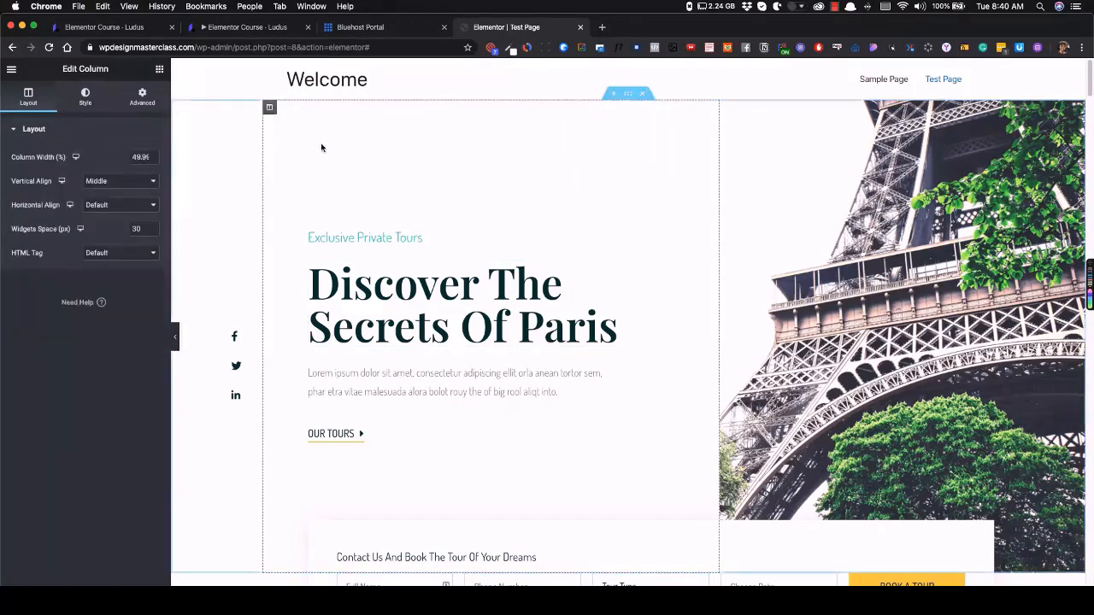
pyautogui.click(159, 69)
pyautogui.moveTo(44, 179); pyautogui.dragTo(433, 261)
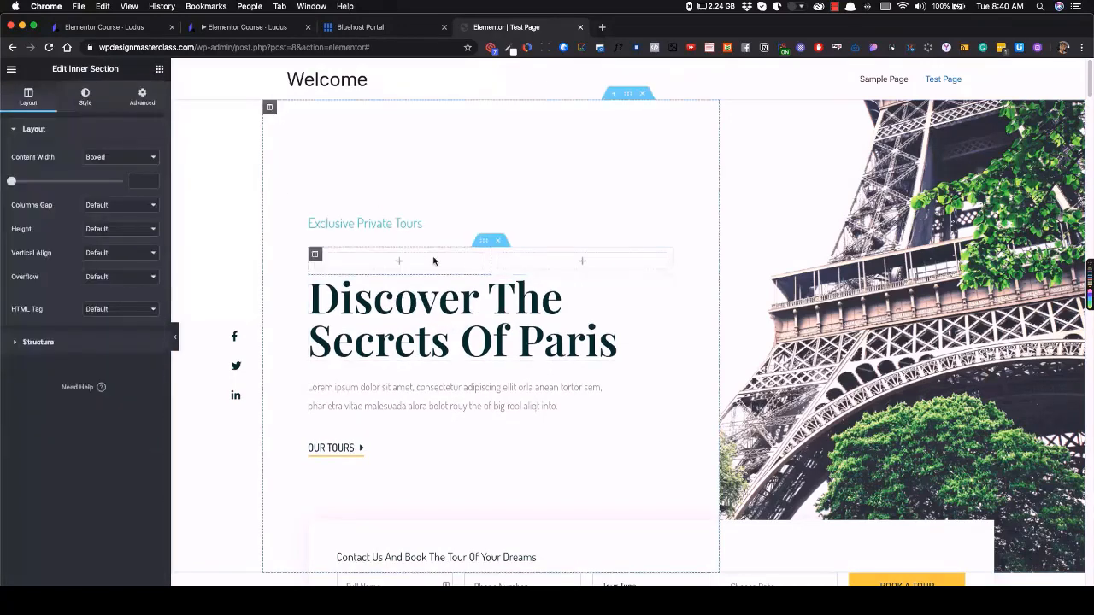
pyautogui.click(498, 240)
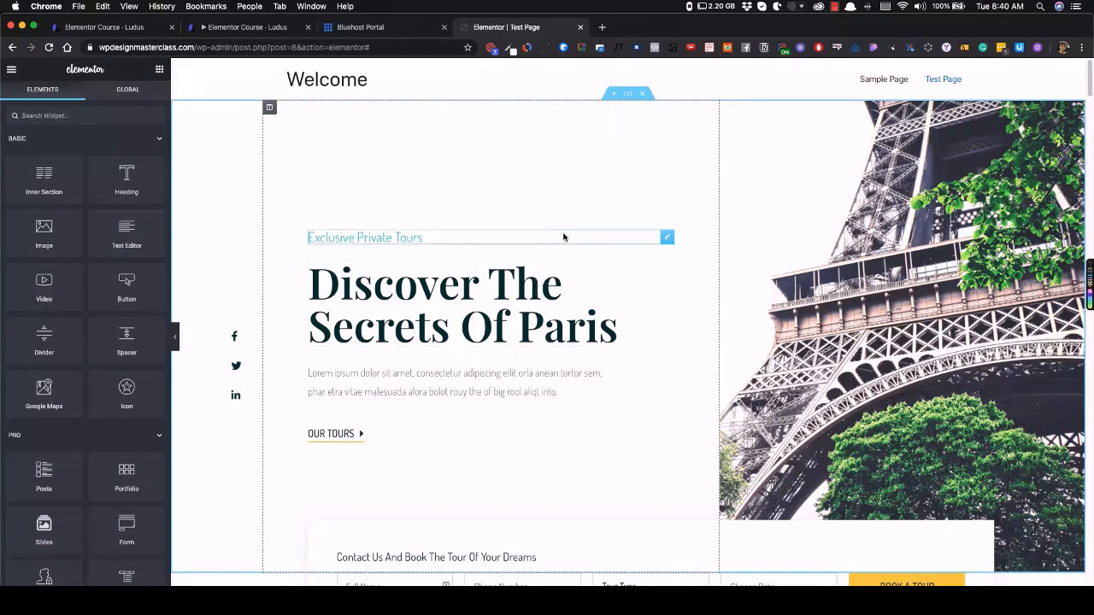
# Open the hero section's settings and look through its Layout, Style and Advanced options
pyautogui.click(628, 96)
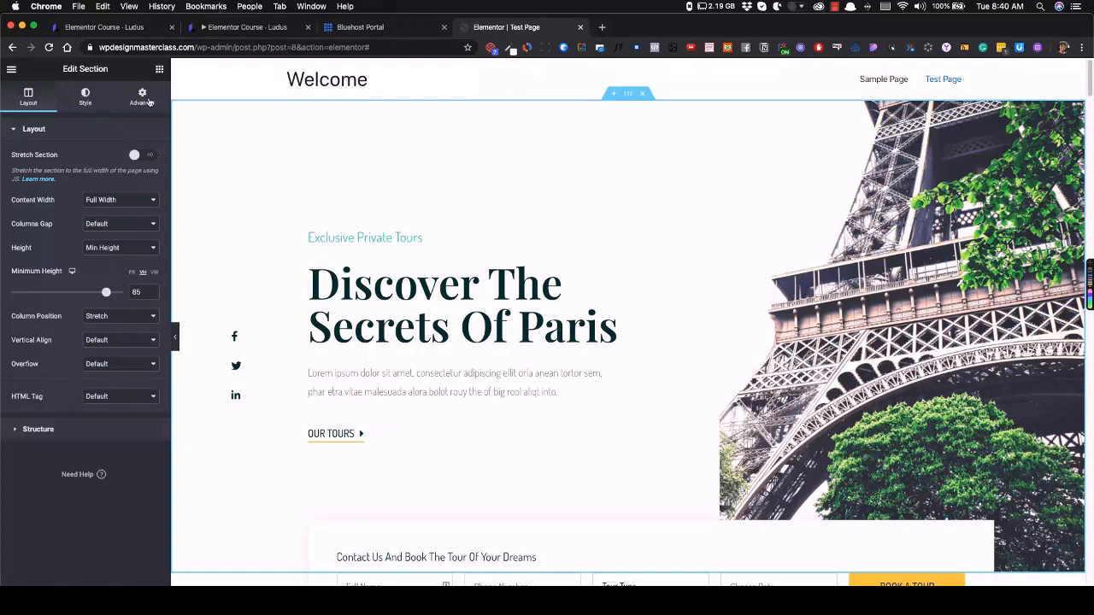
pyautogui.click(85, 96)
pyautogui.click(33, 99)
pyautogui.click(85, 97)
pyautogui.click(142, 97)
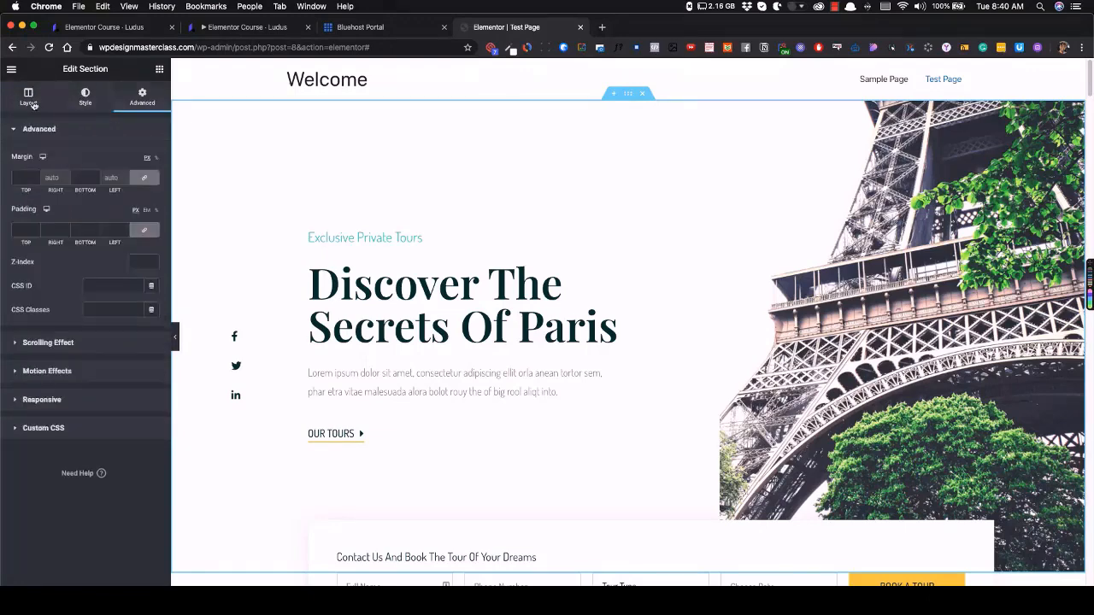
pyautogui.click(28, 96)
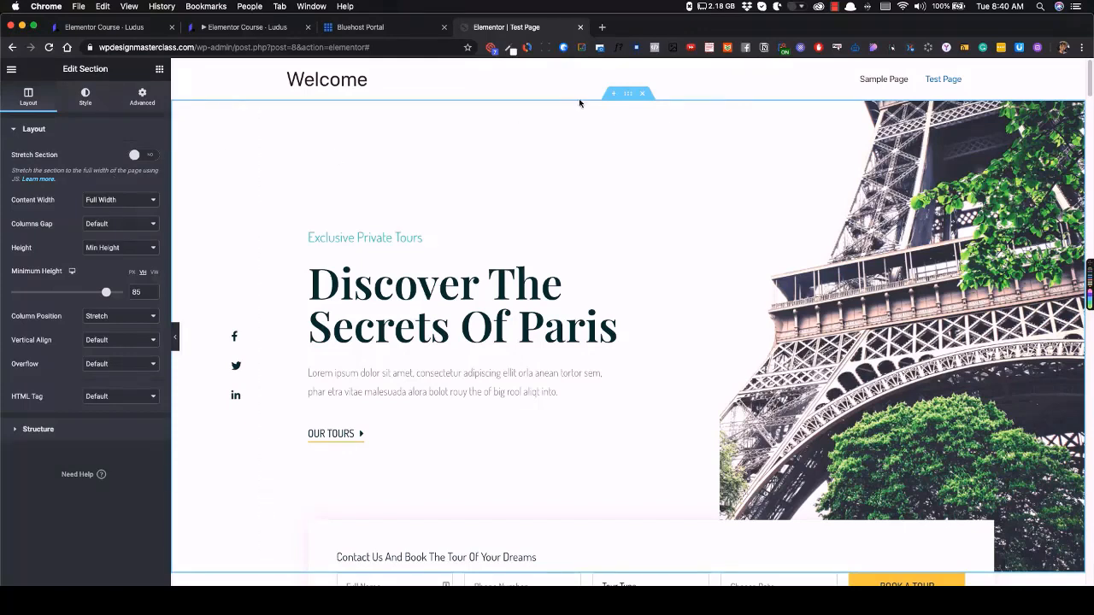
# Try the Boxed content width on the hero section and preview the page without the editor panel
pyautogui.click(141, 156)
pyautogui.click(143, 157)
pyautogui.click(135, 204)
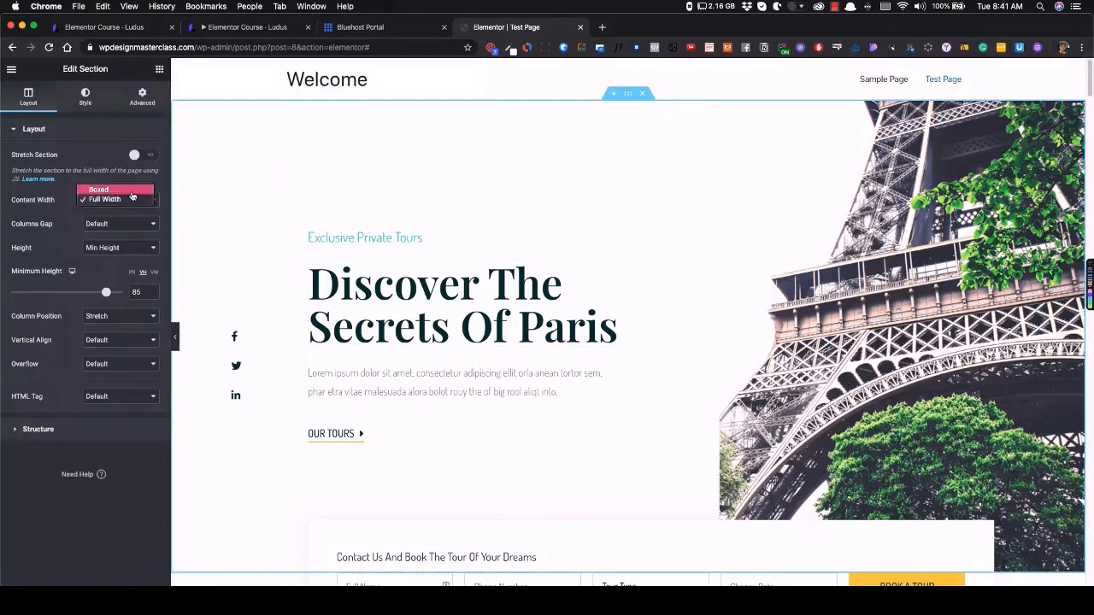
pyautogui.click(101, 189)
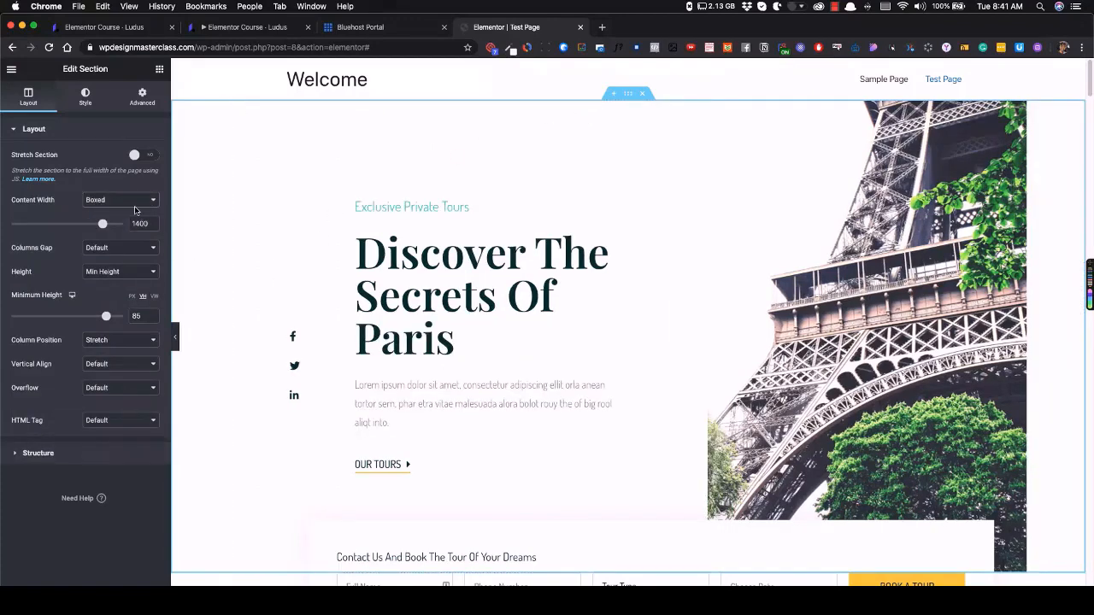
pyautogui.click(175, 335)
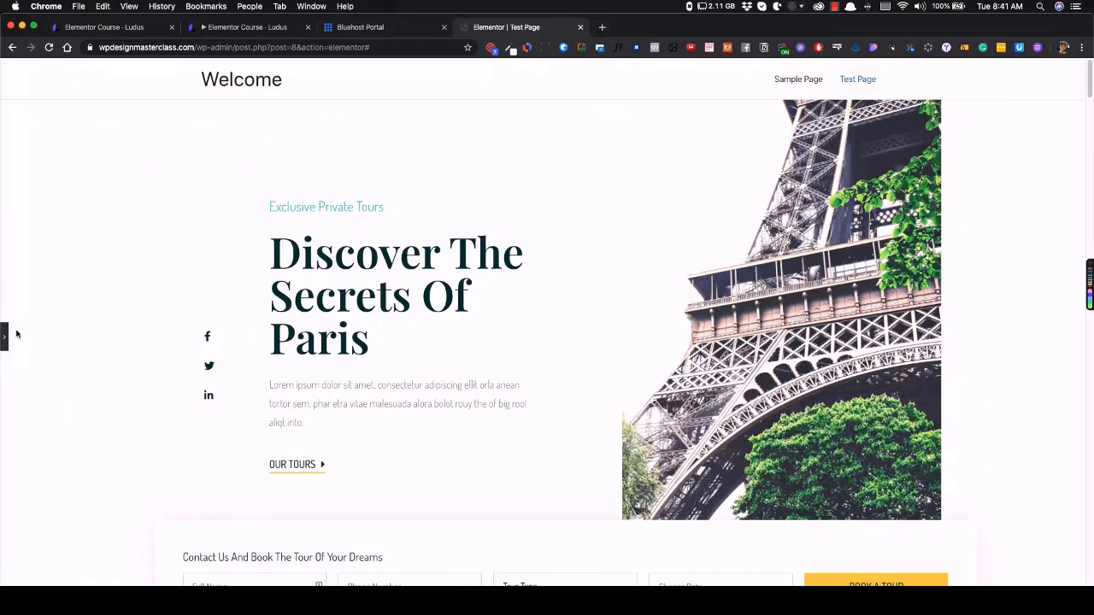
pyautogui.click(5, 335)
# Return the hero section's content width to Full Width and preview the page
pyautogui.click(128, 202)
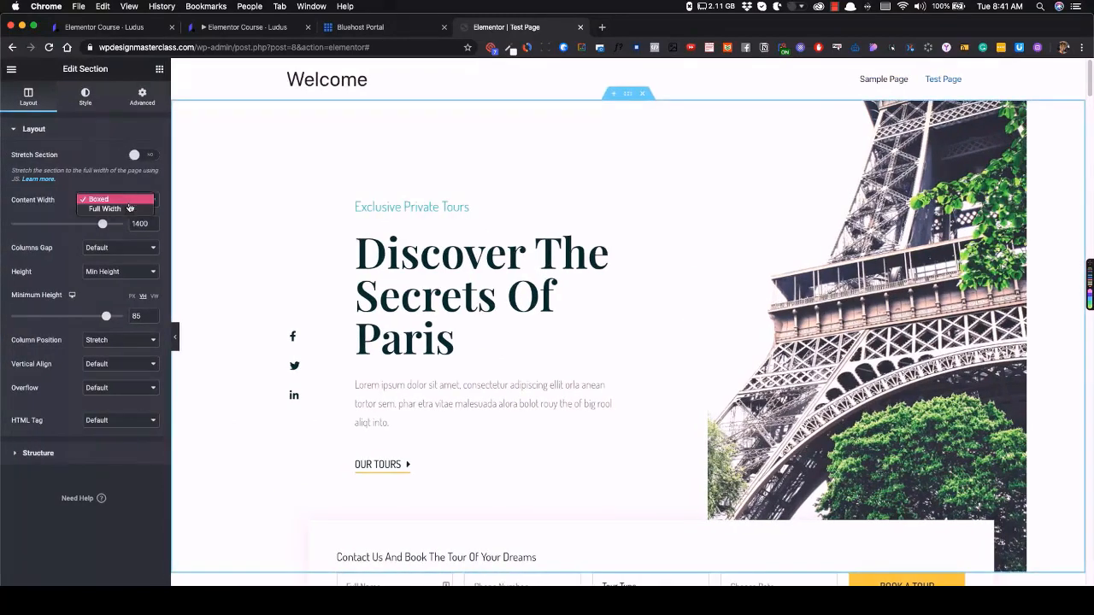
pyautogui.click(130, 208)
pyautogui.click(174, 335)
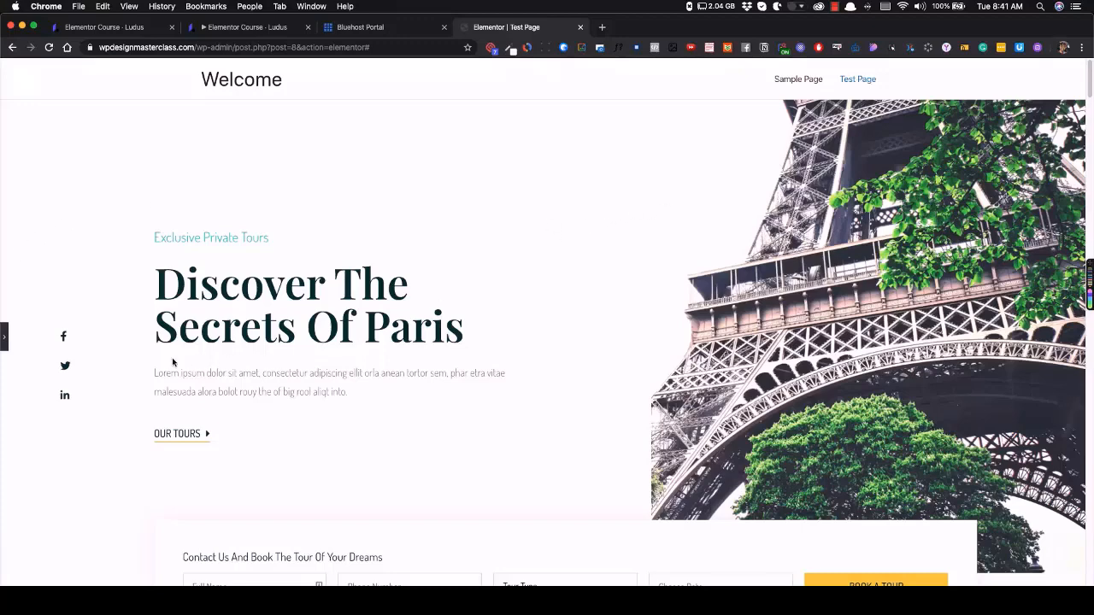
pyautogui.click(4, 336)
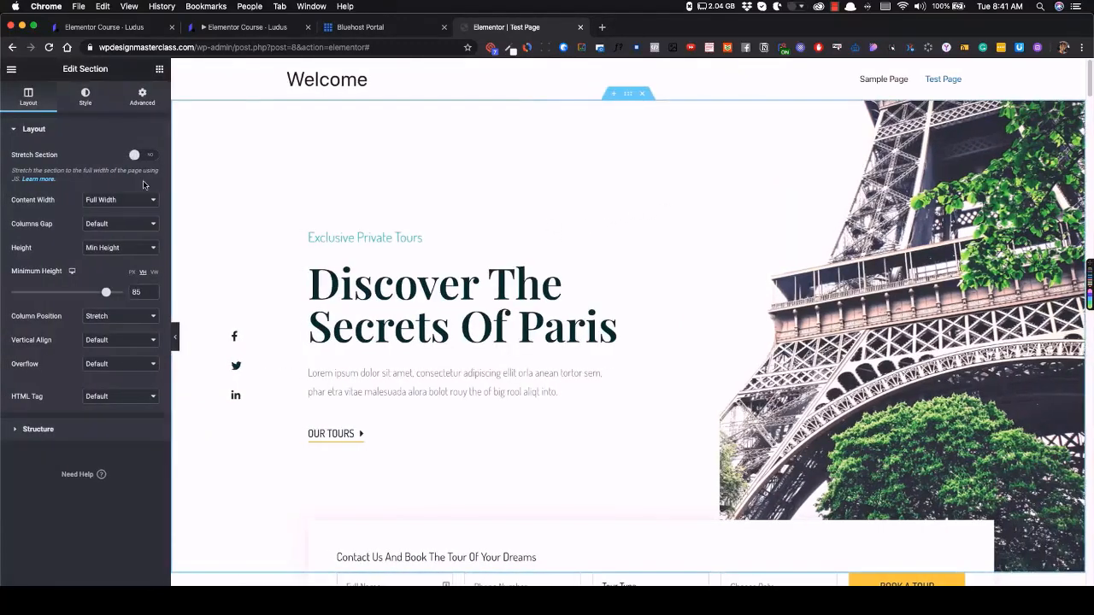
# Enable Stretch Section for the hero section, make its content width Boxed at 1600, and preview the page
pyautogui.click(128, 199)
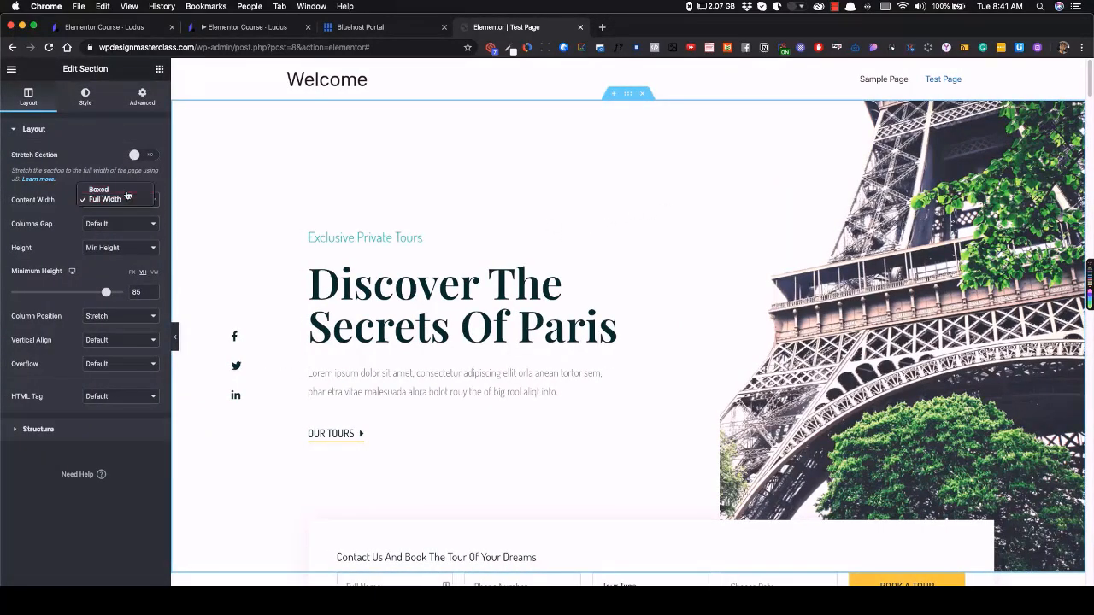
pyautogui.click(128, 187)
pyautogui.click(136, 157)
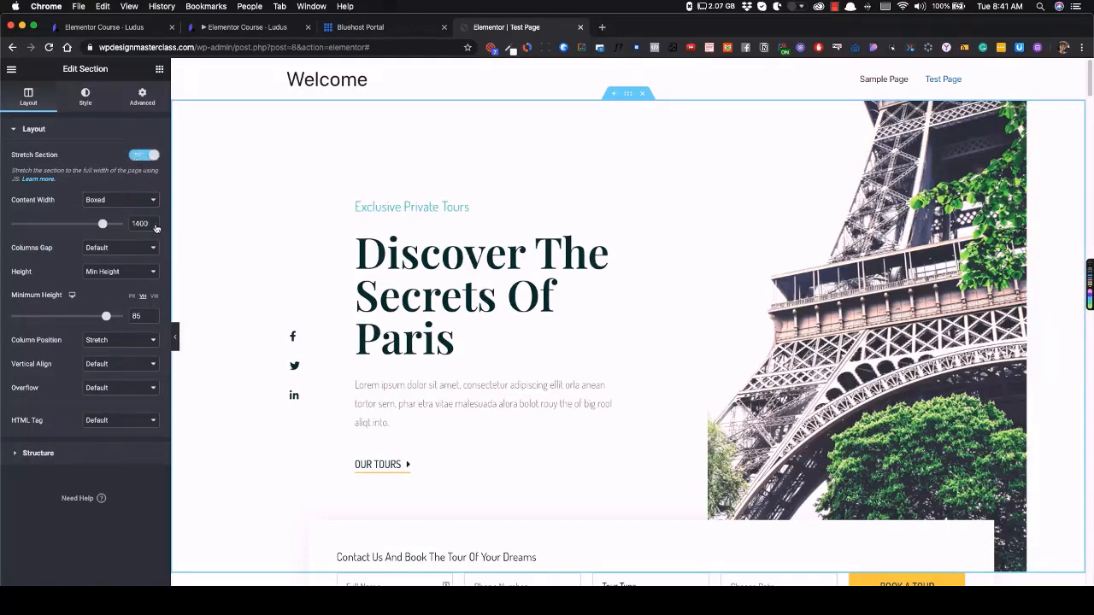
pyautogui.click(174, 337)
pyautogui.click(5, 333)
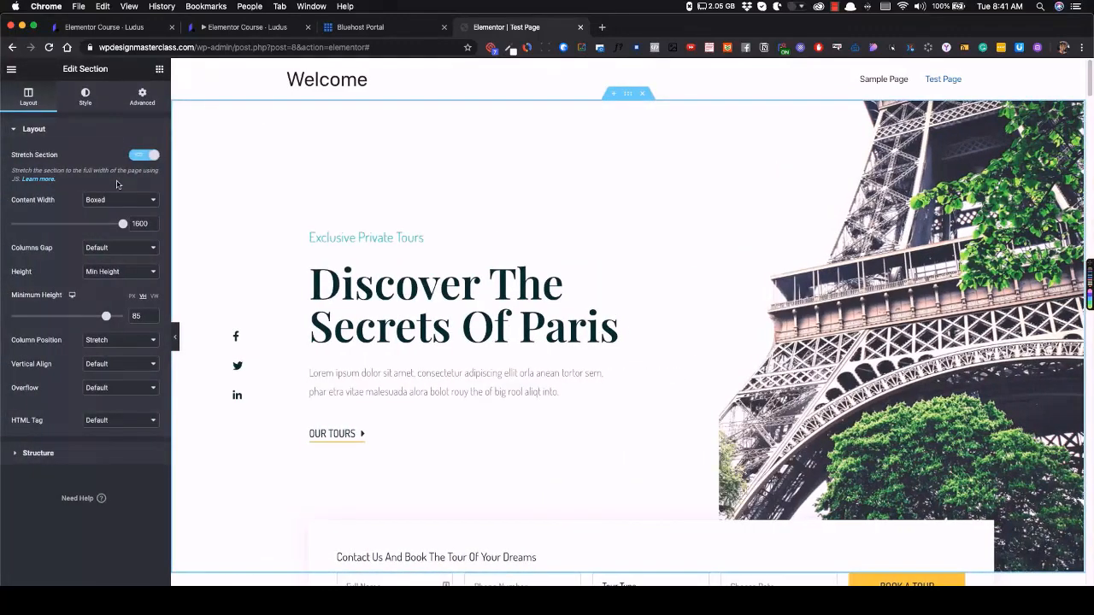
# Set the stretched hero section's content width to Full Width and preview the page without the editor panel
pyautogui.click(111, 200)
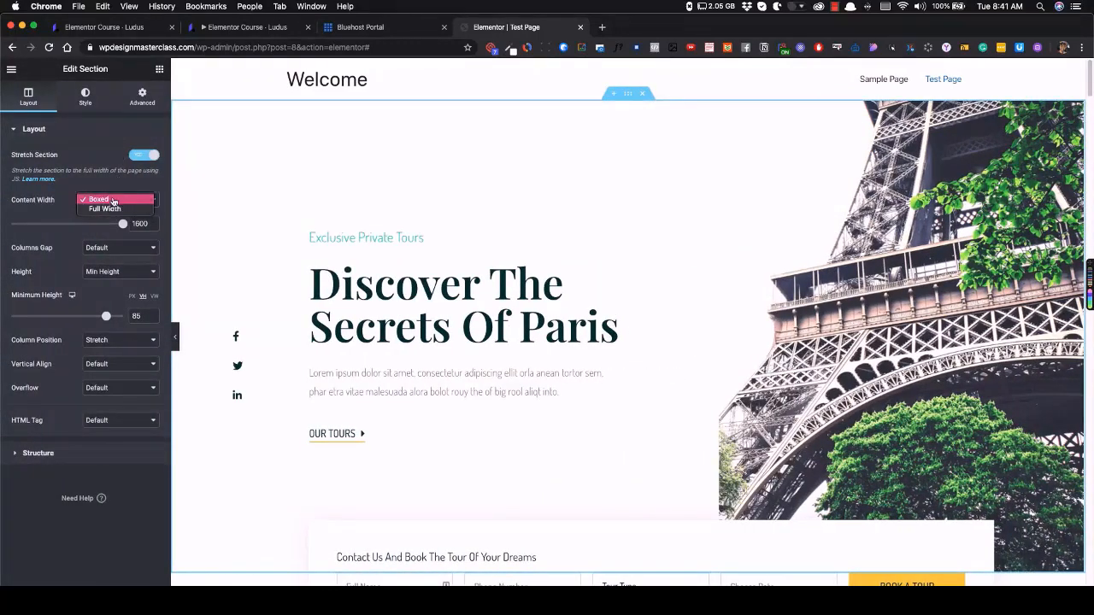
pyautogui.click(115, 190)
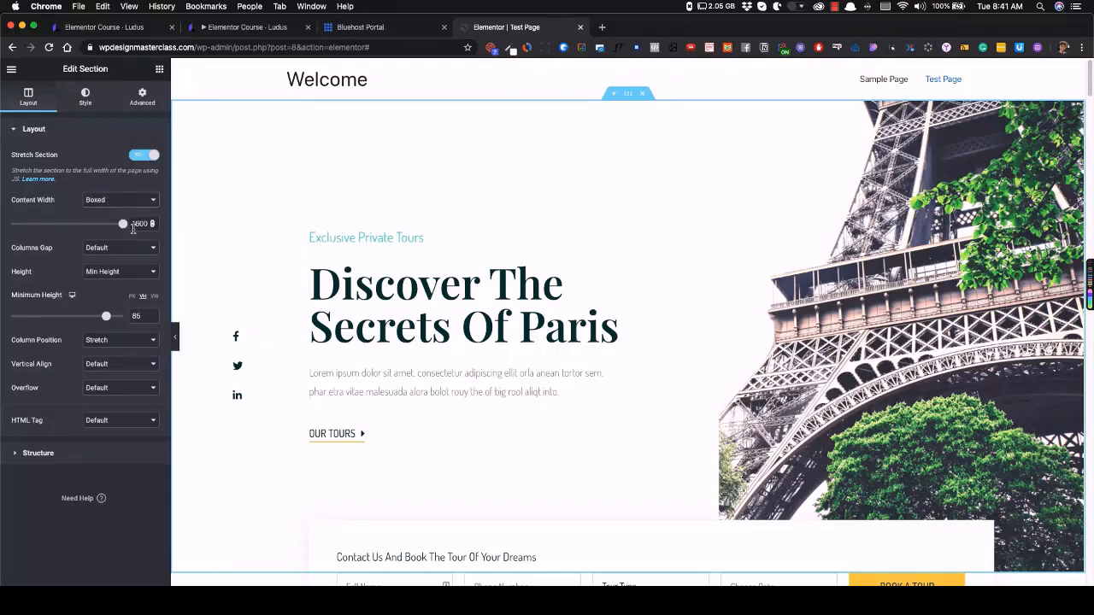
pyautogui.moveTo(123, 225)
pyautogui.mouseDown()
pyautogui.moveTo(74, 225)
pyautogui.moveTo(126, 228)
pyautogui.mouseUp()
pyautogui.click(126, 204)
pyautogui.click(113, 211)
pyautogui.click(176, 335)
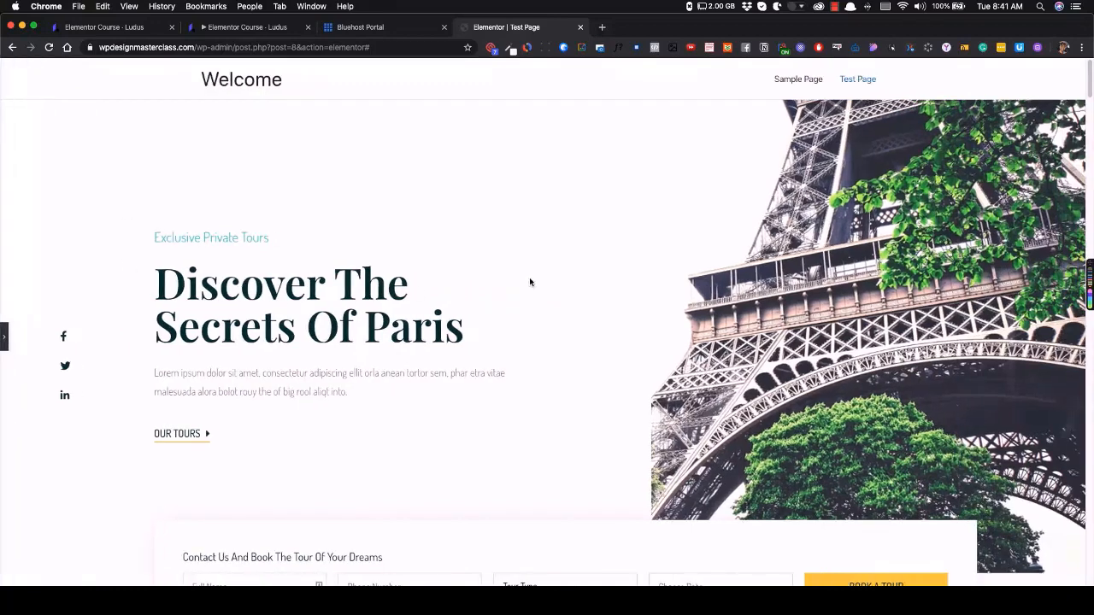
pyautogui.click(6, 336)
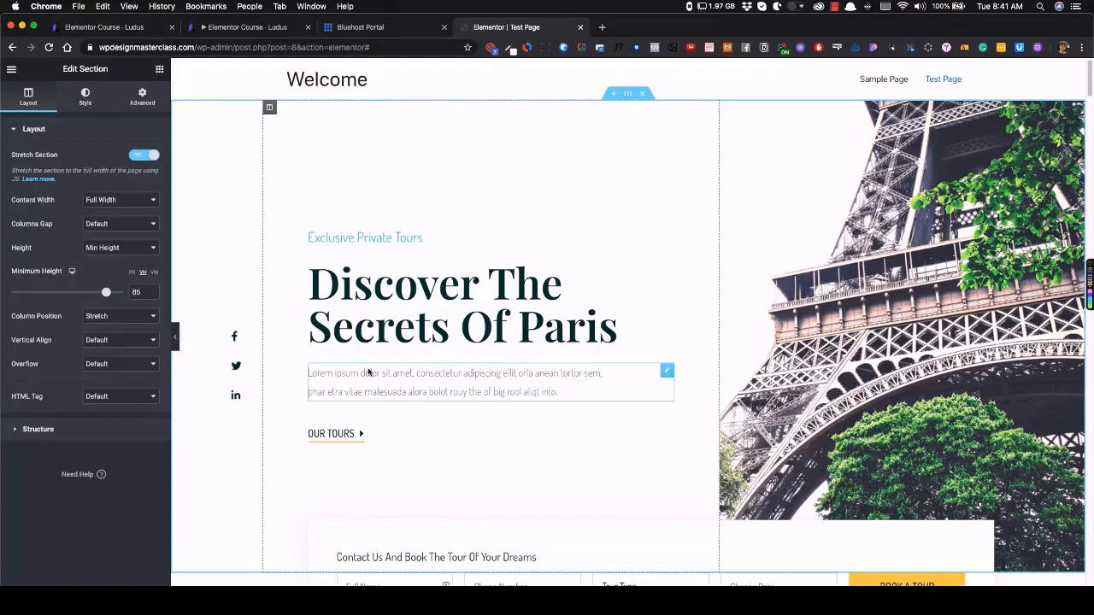
# Try the Wider columns gap on the hero section and set it back to Default
pyautogui.click(97, 225)
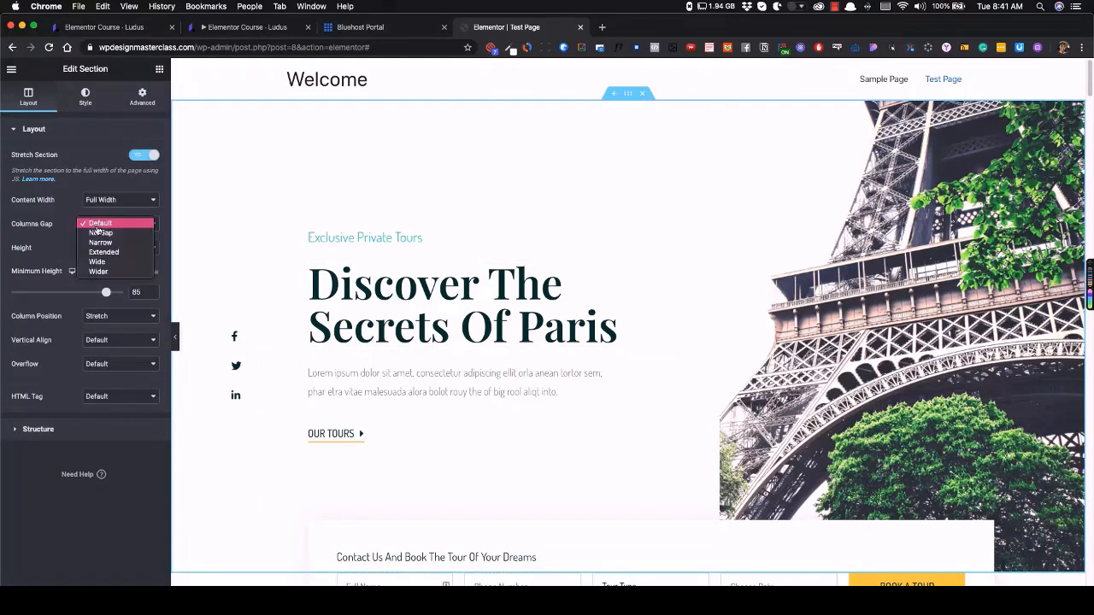
pyautogui.click(101, 271)
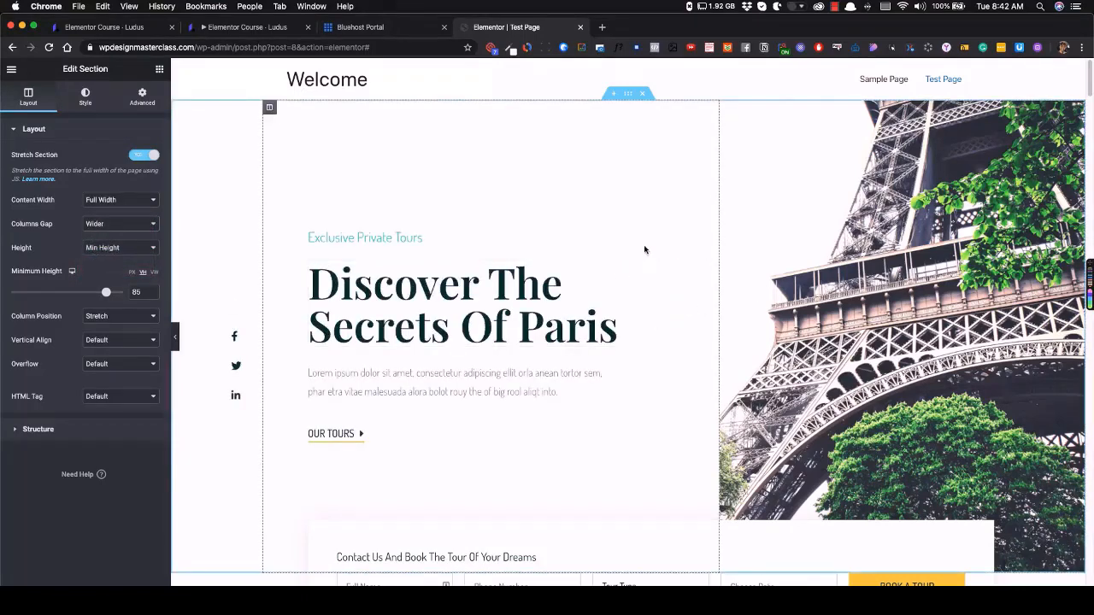
pyautogui.click(116, 202)
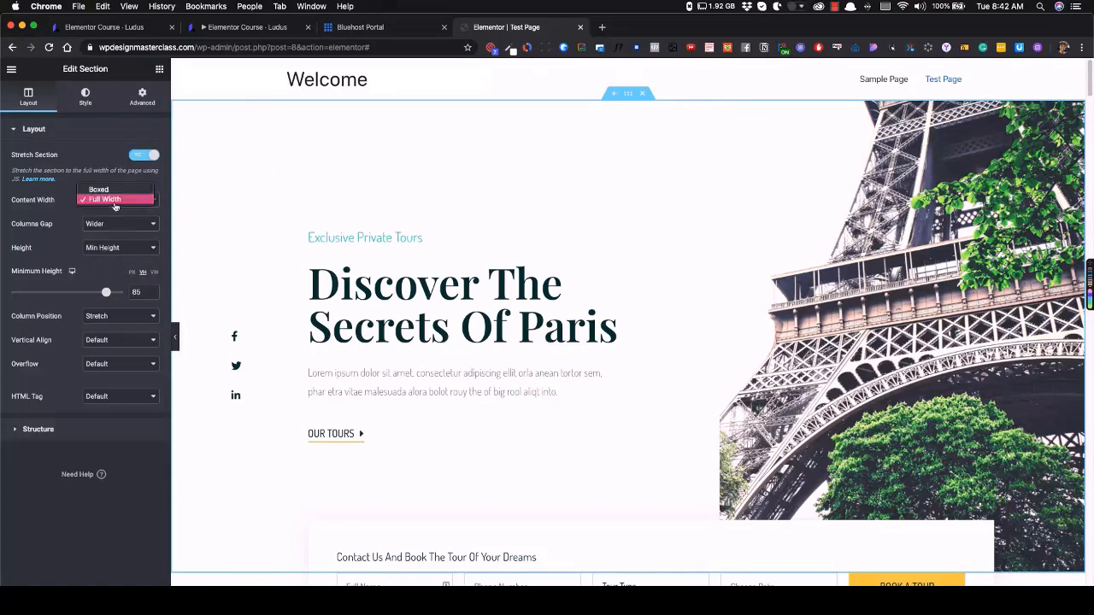
pyautogui.click(116, 224)
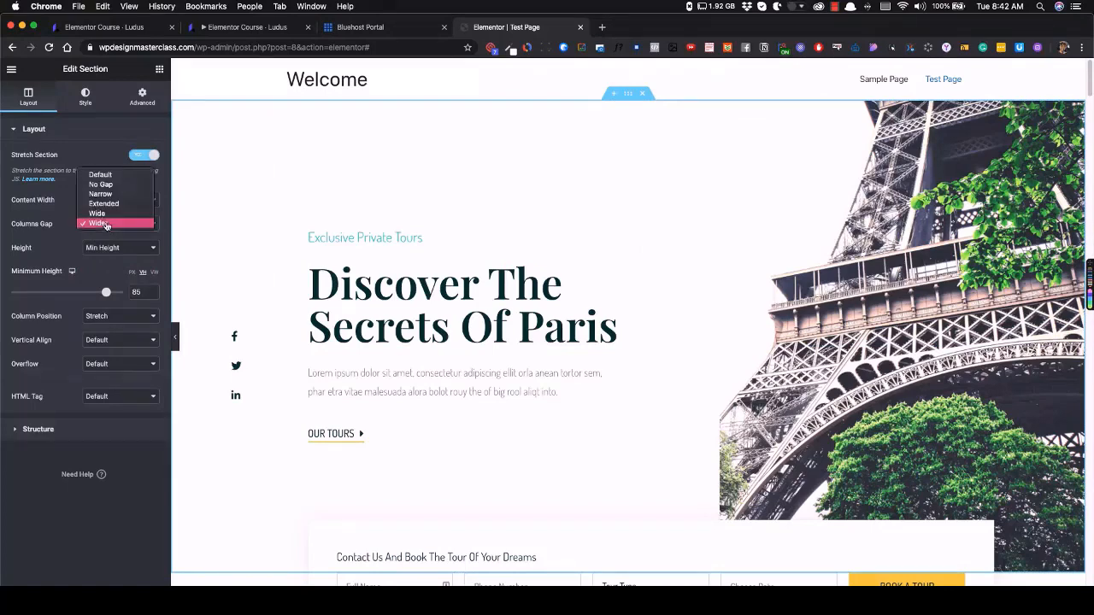
pyautogui.click(115, 179)
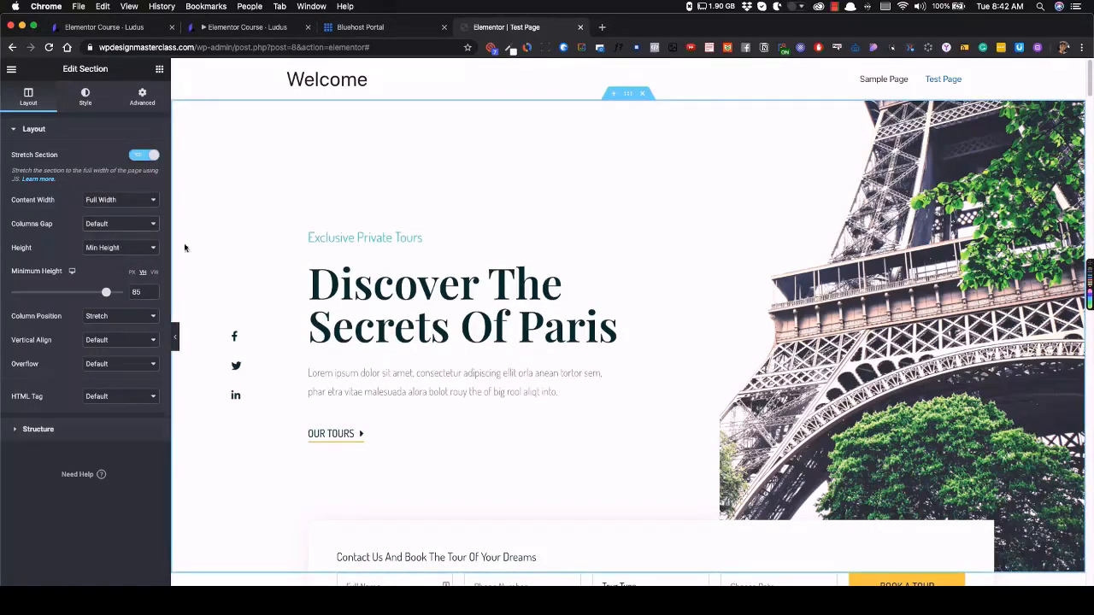
# Try the Default and Fit To Screen heights on the hero section and return it to Min Height
pyautogui.click(89, 250)
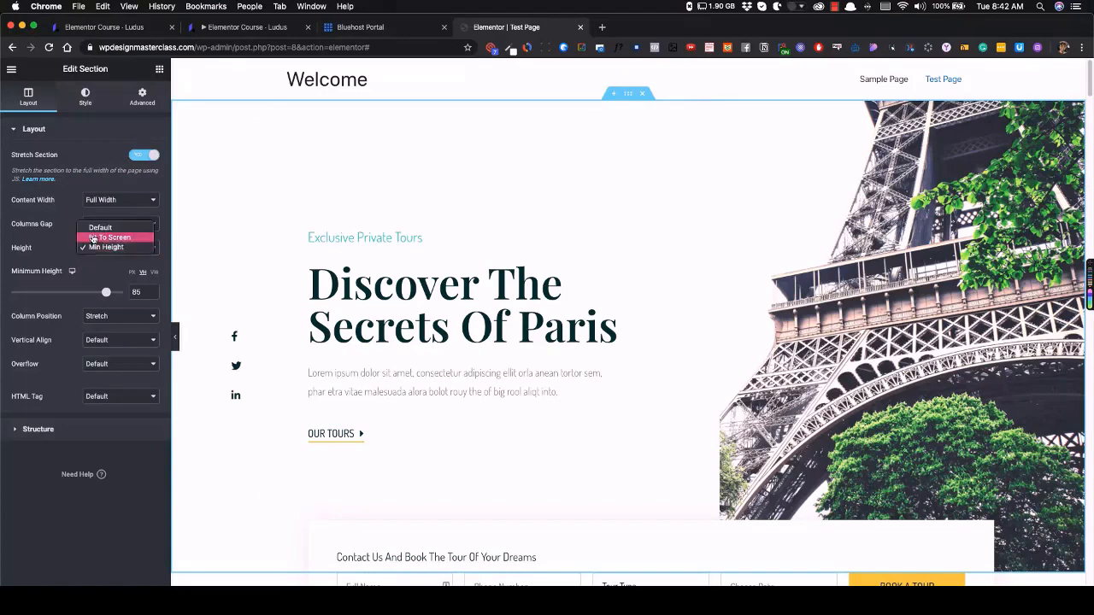
pyautogui.click(96, 228)
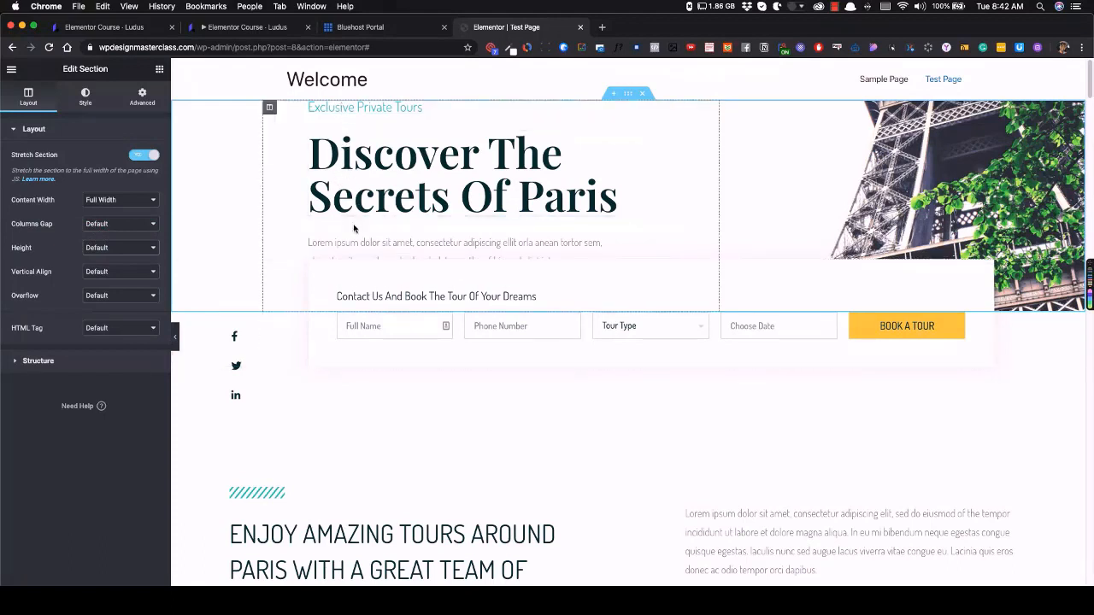
pyautogui.click(111, 247)
pyautogui.click(111, 257)
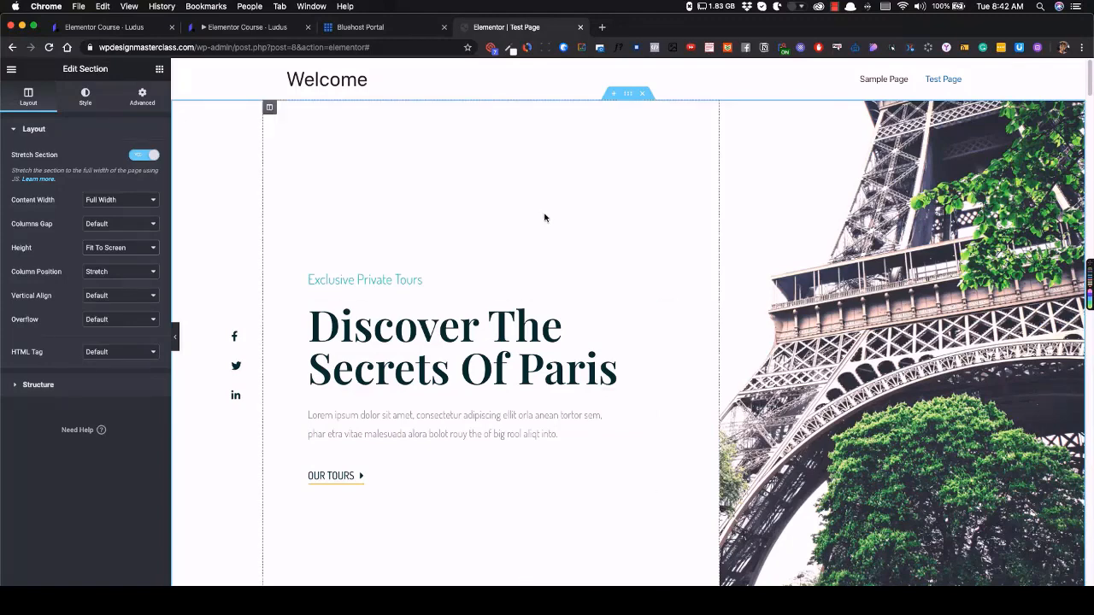
pyautogui.click(119, 248)
pyautogui.click(120, 256)
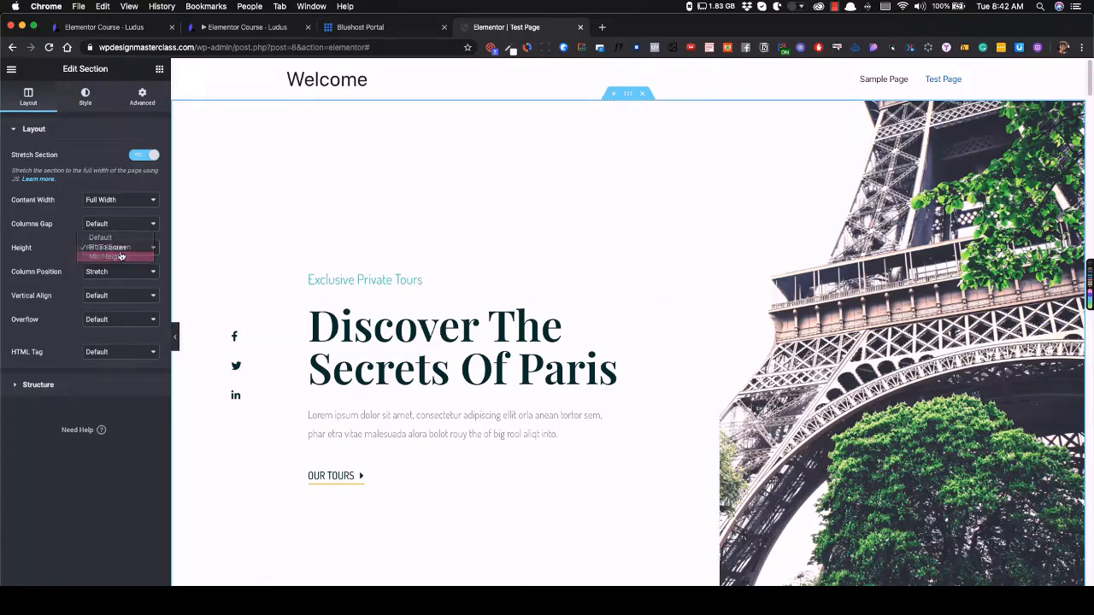
# Try a minimum height of 90 VH and one of 720 PX on the hero section
pyautogui.moveTo(104, 293)
pyautogui.mouseDown()
pyautogui.moveTo(80, 287)
pyautogui.moveTo(124, 291)
pyautogui.moveTo(67, 290)
pyautogui.moveTo(128, 291)
pyautogui.moveTo(112, 292)
pyautogui.mouseUp()
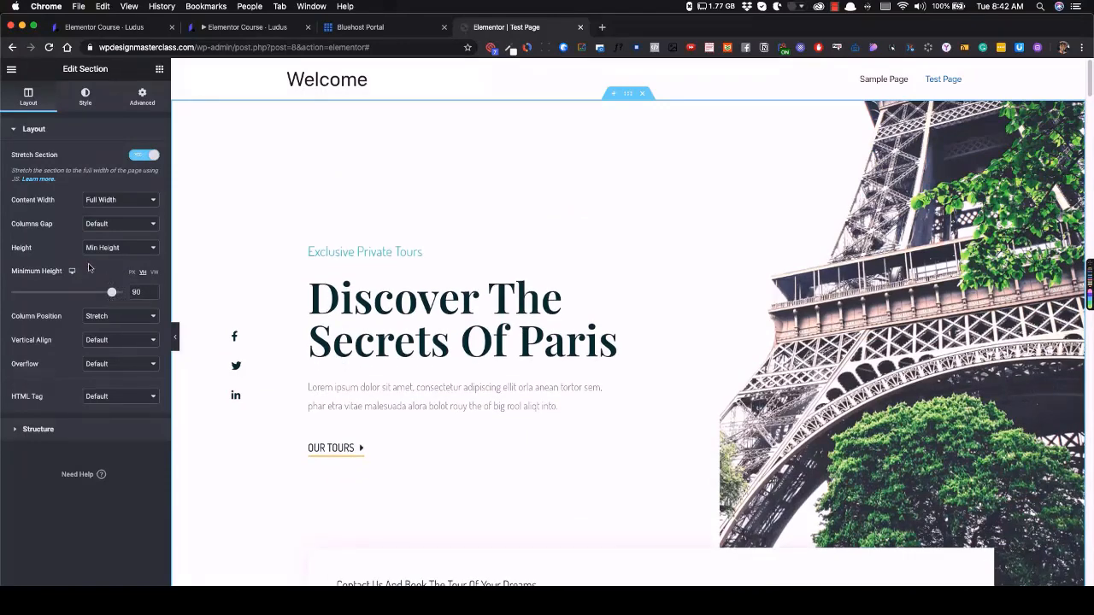
pyautogui.click(132, 272)
pyautogui.moveTo(12, 293); pyautogui.dragTo(67, 293)
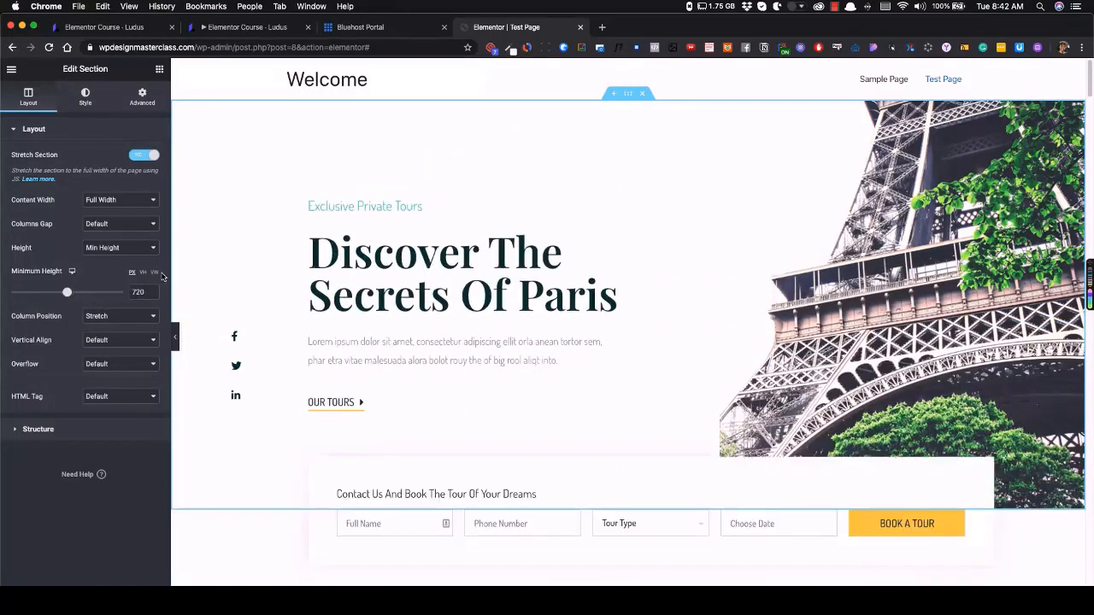
# Switch the hero section's minimum height unit to VH and set the value to 100, trying 72 first
pyautogui.click(142, 272)
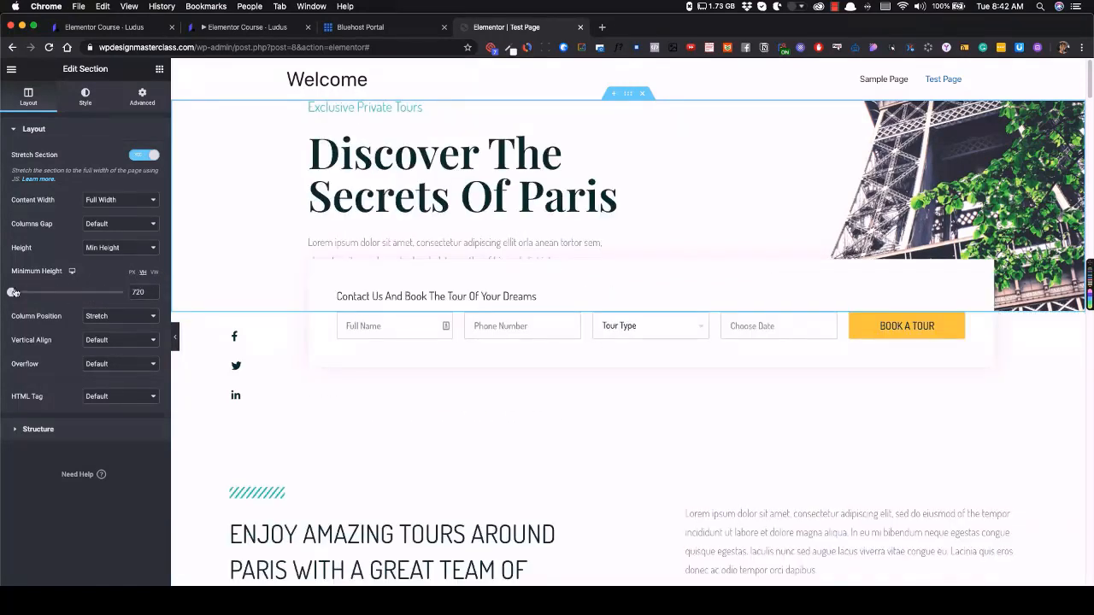
pyautogui.moveTo(14, 294); pyautogui.dragTo(92, 295)
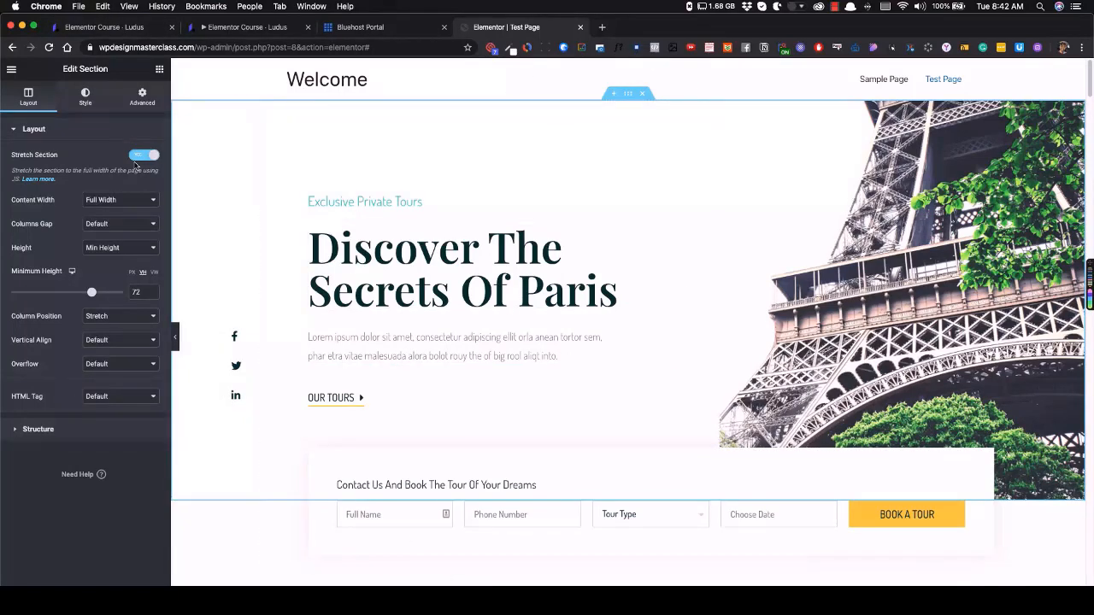
pyautogui.moveTo(88, 295); pyautogui.dragTo(130, 296)
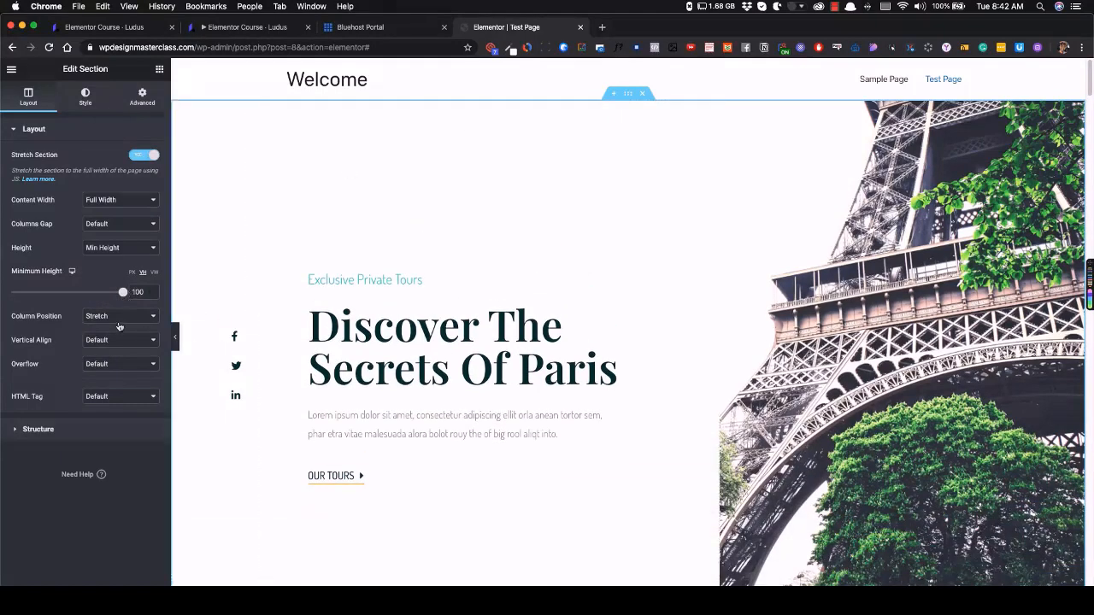
# Try minimum heights of 82 VH and 48 VW on the hero section
pyautogui.click(117, 253)
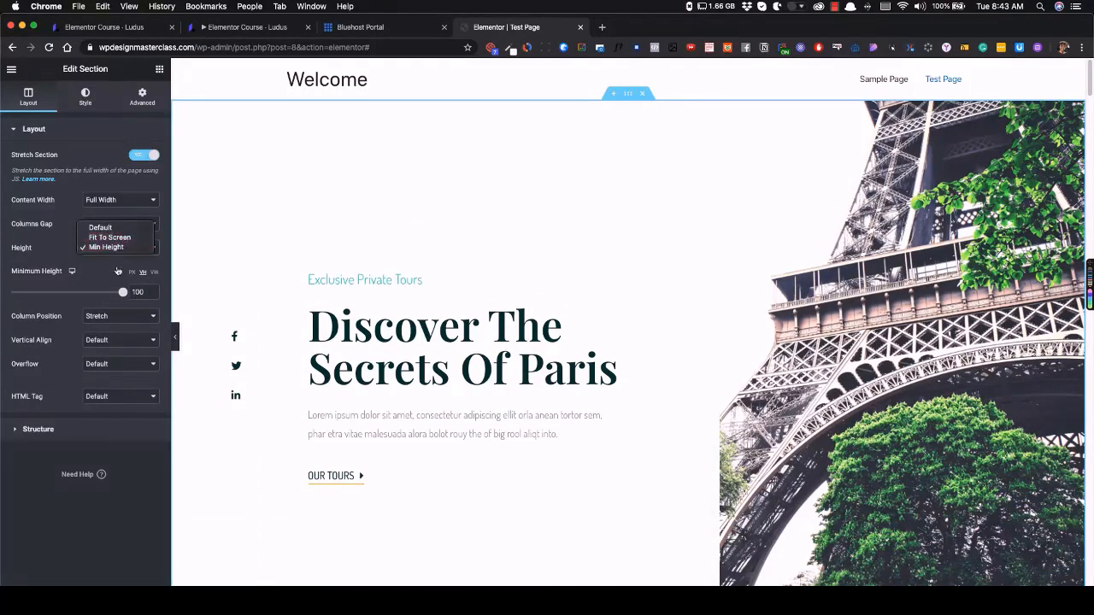
pyautogui.click(118, 271)
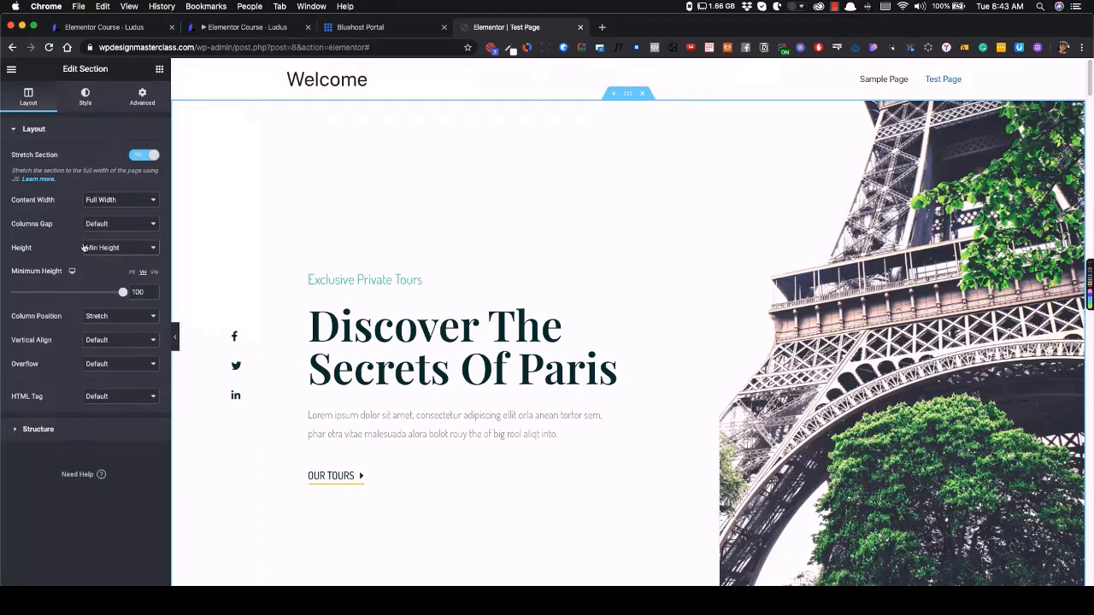
pyautogui.moveTo(123, 293)
pyautogui.mouseDown()
pyautogui.moveTo(76, 292)
pyautogui.moveTo(102, 293)
pyautogui.mouseUp()
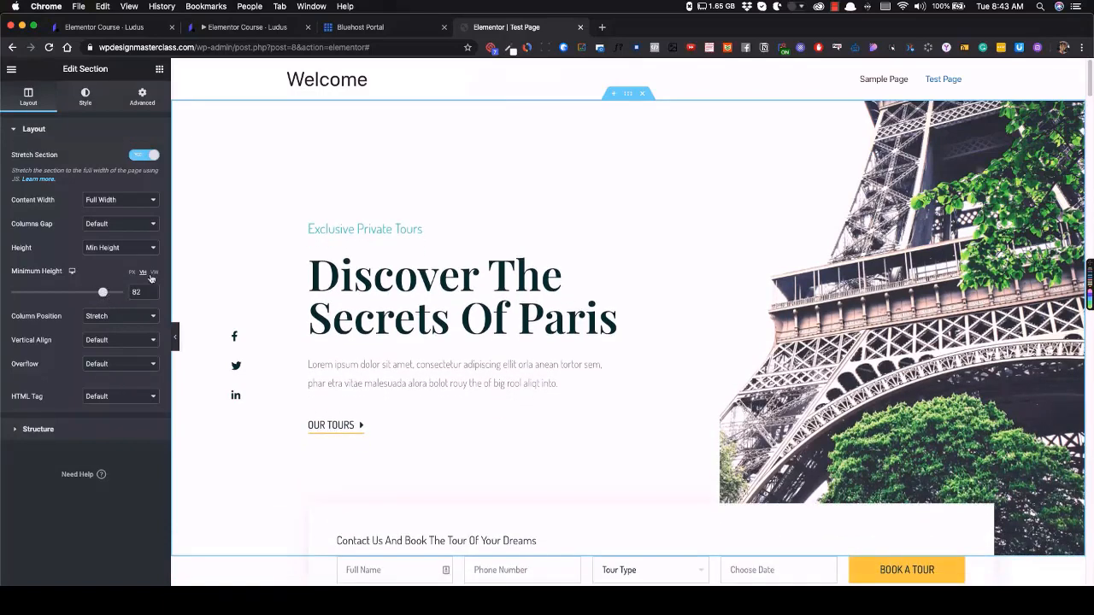
pyautogui.click(152, 273)
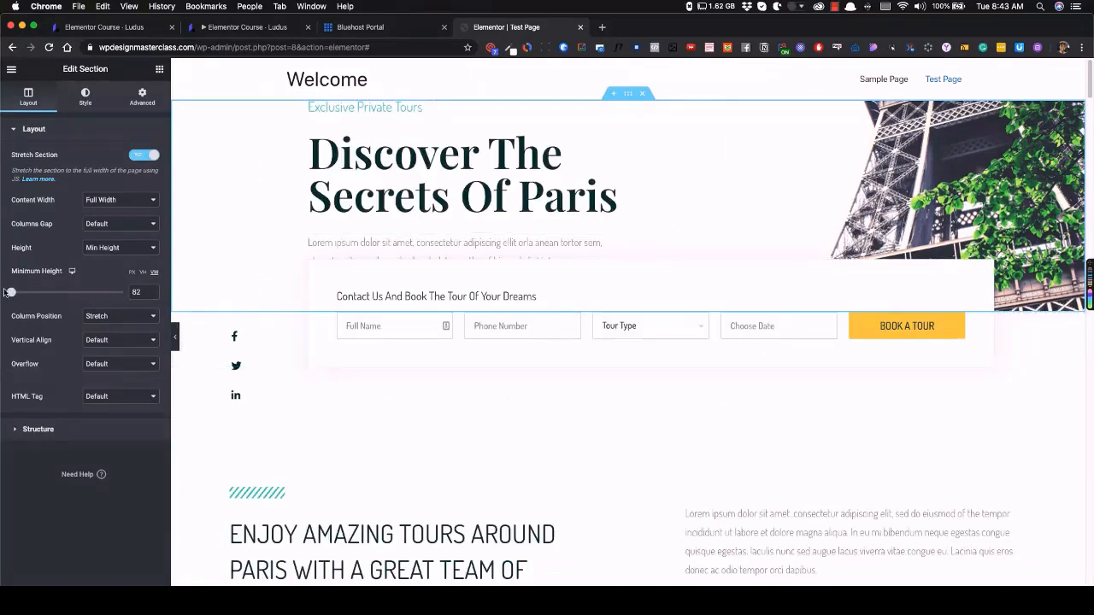
pyautogui.moveTo(8, 293); pyautogui.dragTo(65, 293)
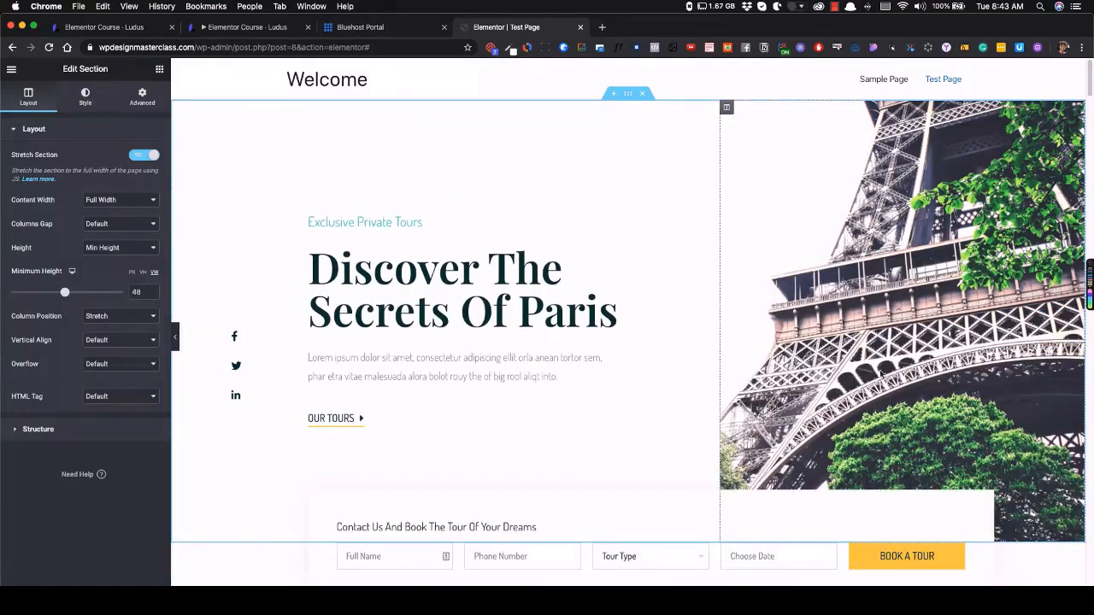
# Switch the hero section's minimum height unit back to VH and set the value to 79
pyautogui.click(132, 273)
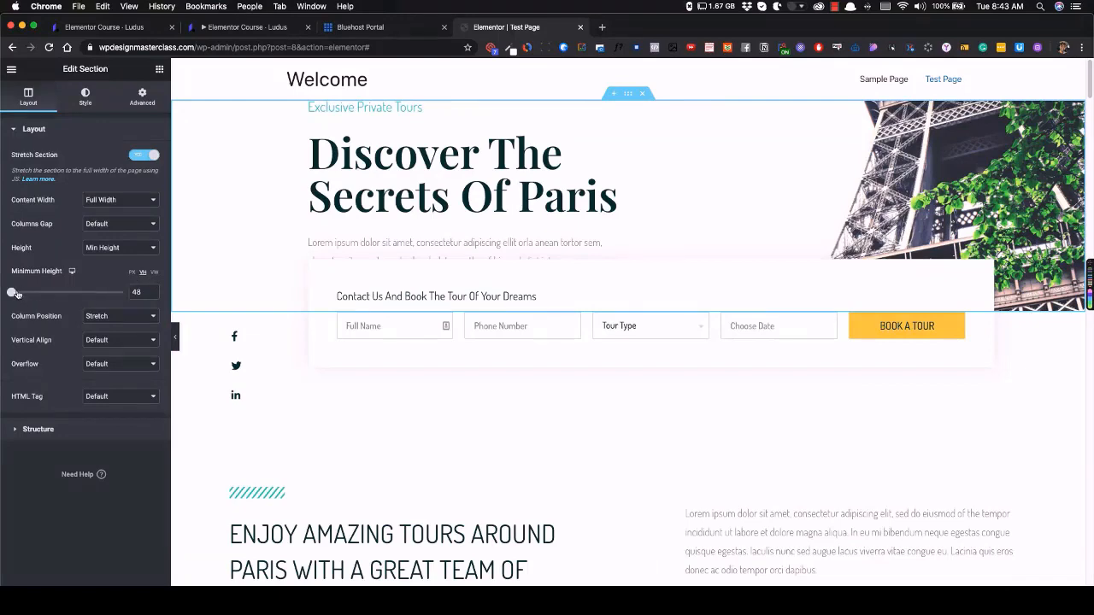
pyautogui.click(18, 293)
pyautogui.click(50, 293)
pyautogui.moveTo(50, 293); pyautogui.dragTo(99, 296)
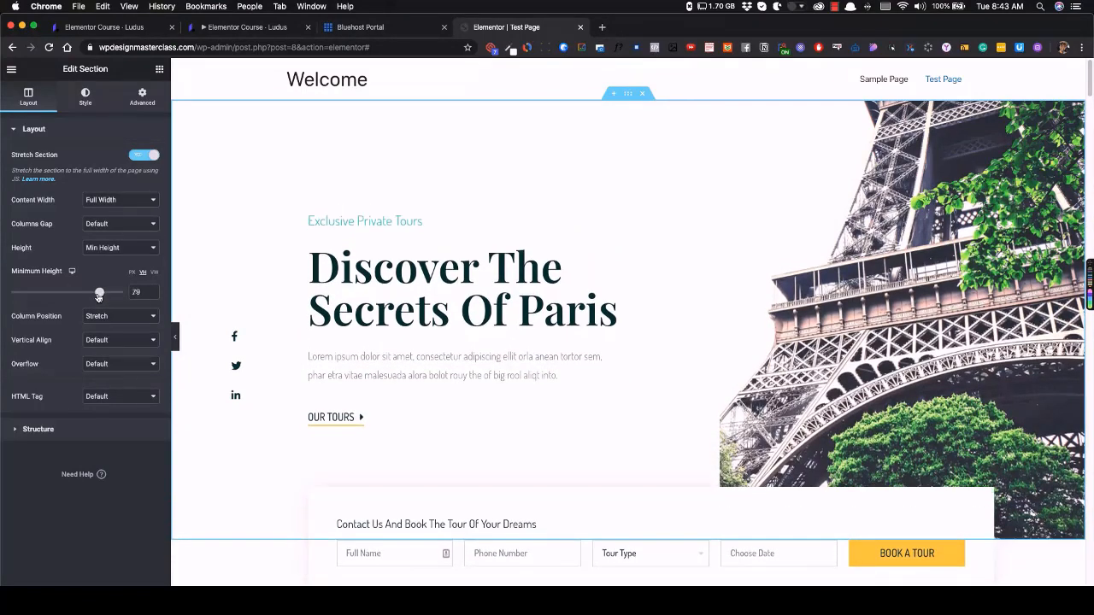
# Try the Middle and Top column positions on the hero section and set it back to Stretch
pyautogui.click(102, 322)
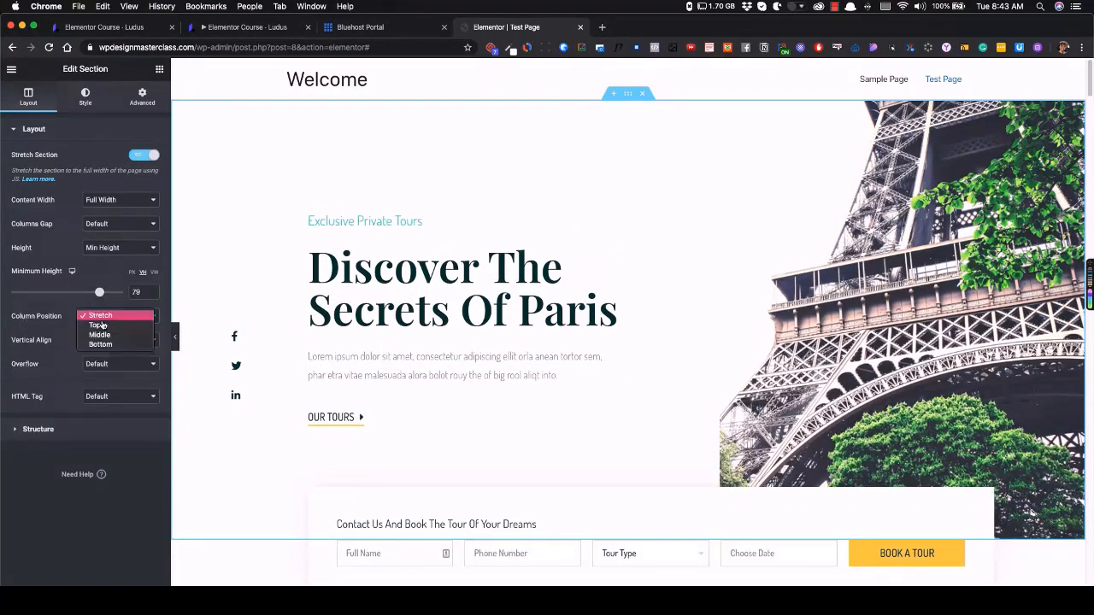
pyautogui.click(91, 315)
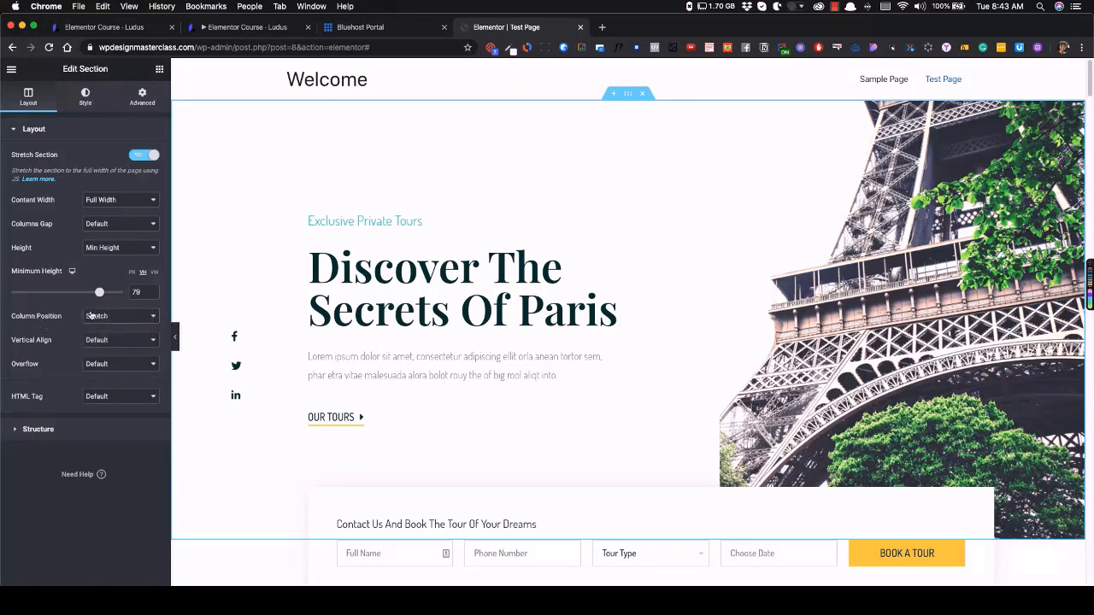
pyautogui.click(91, 316)
pyautogui.click(116, 315)
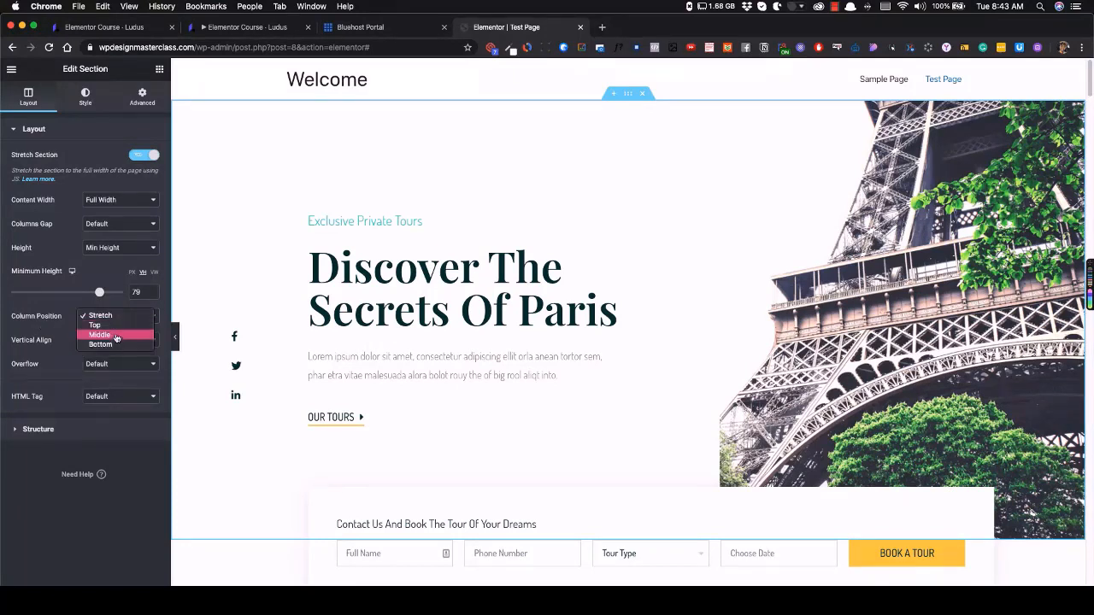
pyautogui.click(117, 335)
pyautogui.click(118, 318)
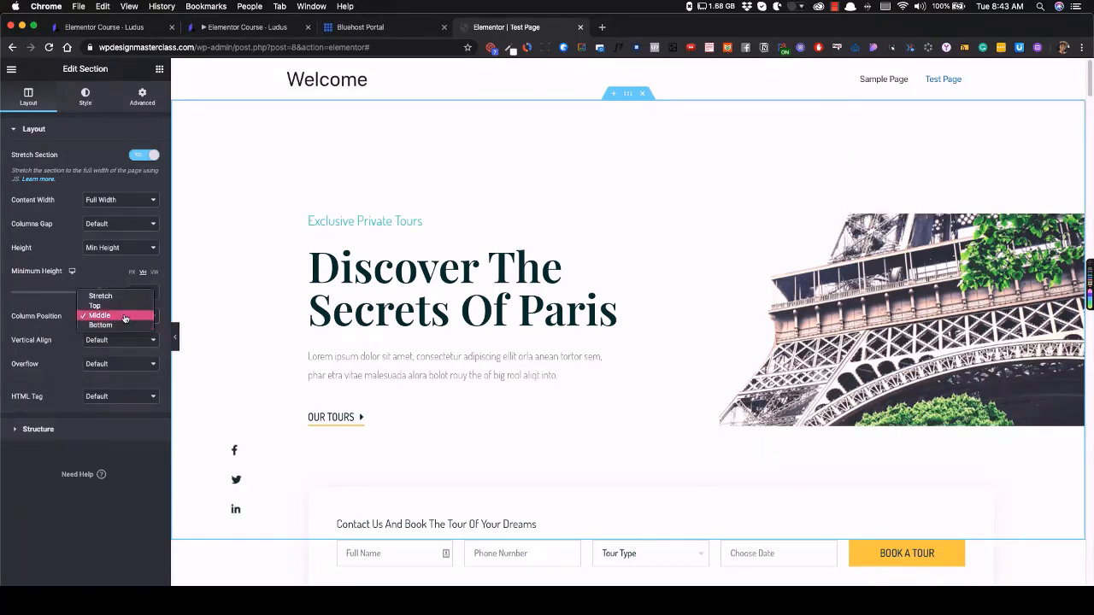
pyautogui.click(289, 327)
pyautogui.press('super+z')
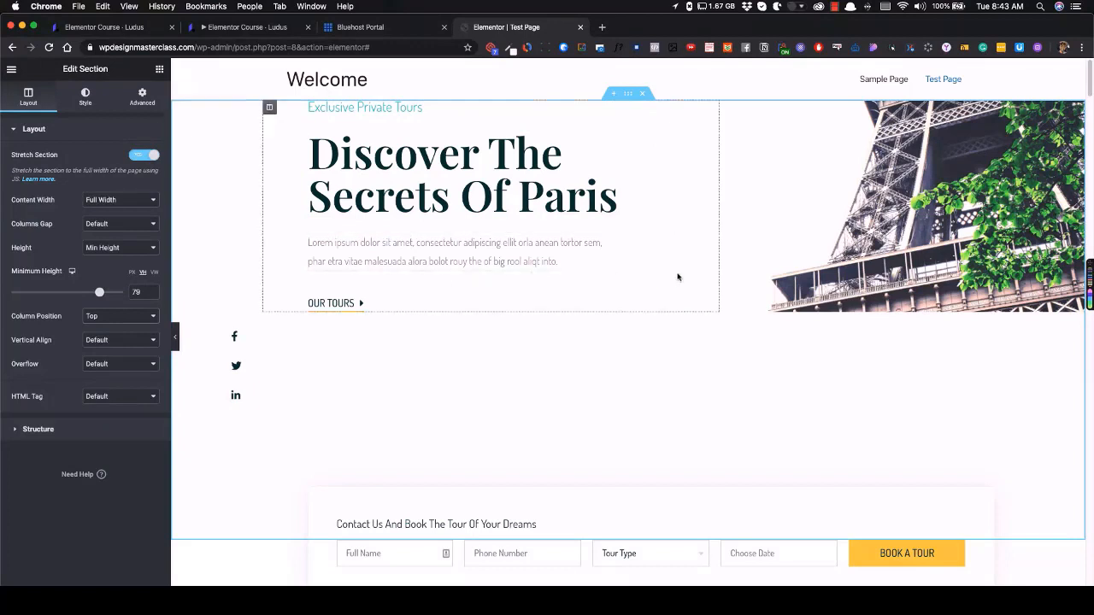
pyautogui.click(119, 318)
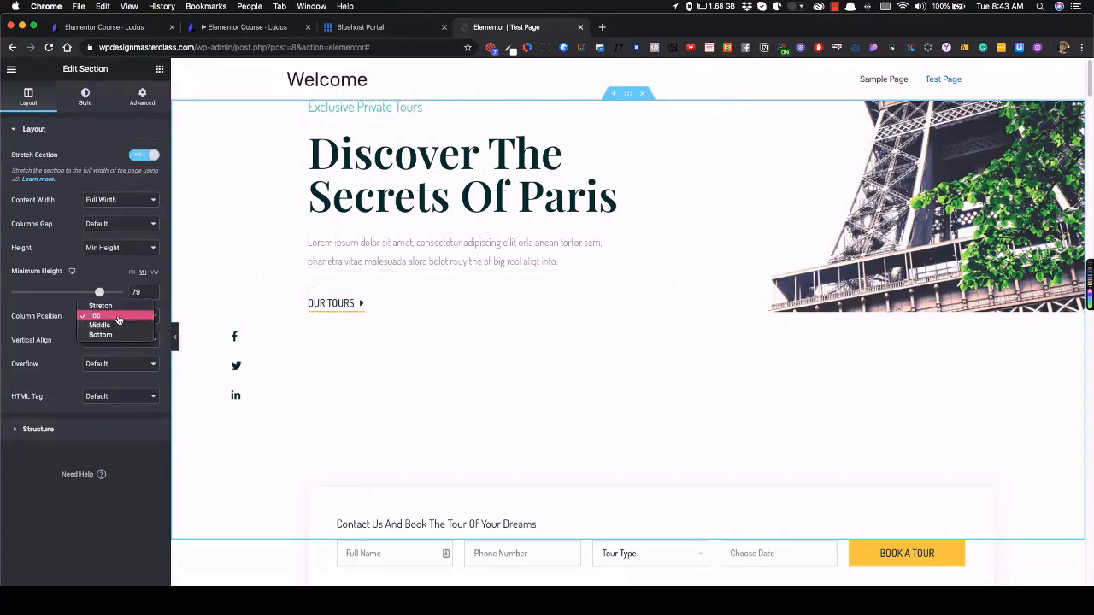
pyautogui.click(101, 304)
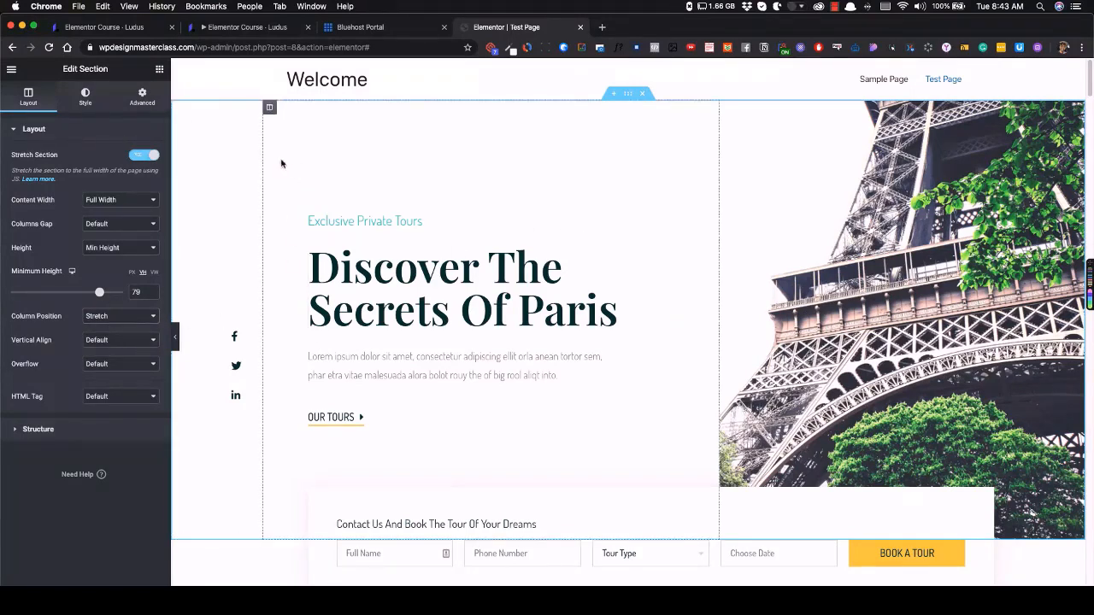
# Try the Top and Bottom vertical alignments on the hero's text column and return it to Middle
pyautogui.click(270, 108)
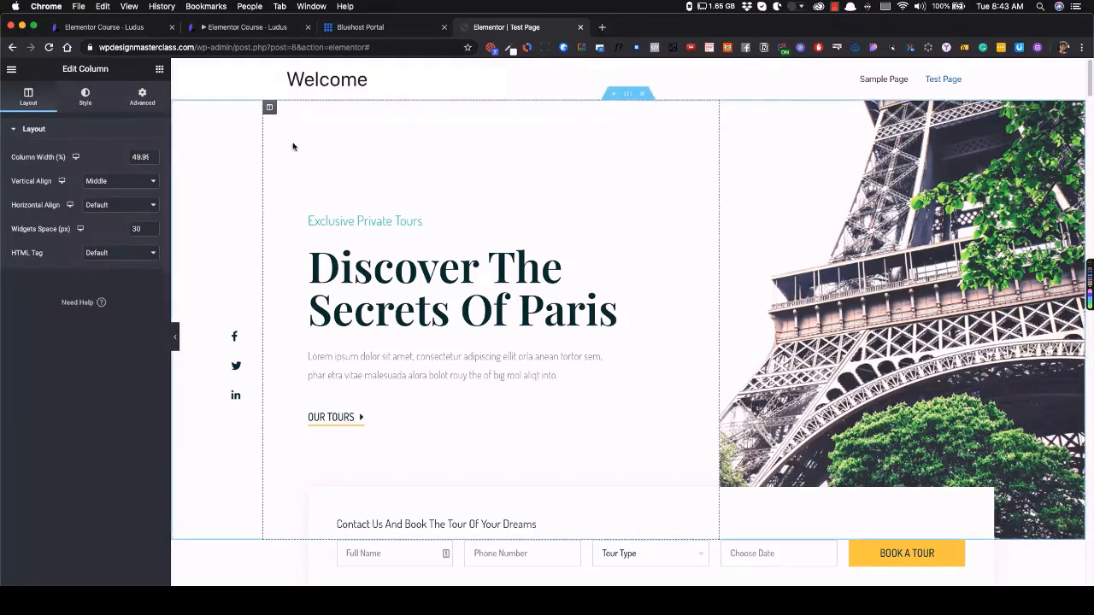
pyautogui.click(93, 181)
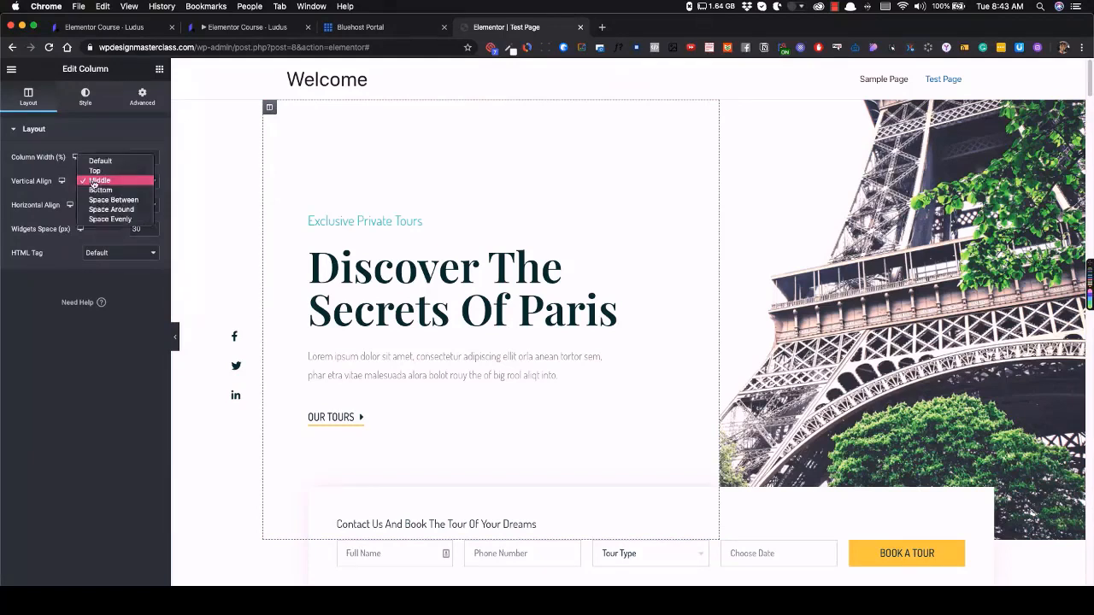
pyautogui.click(109, 173)
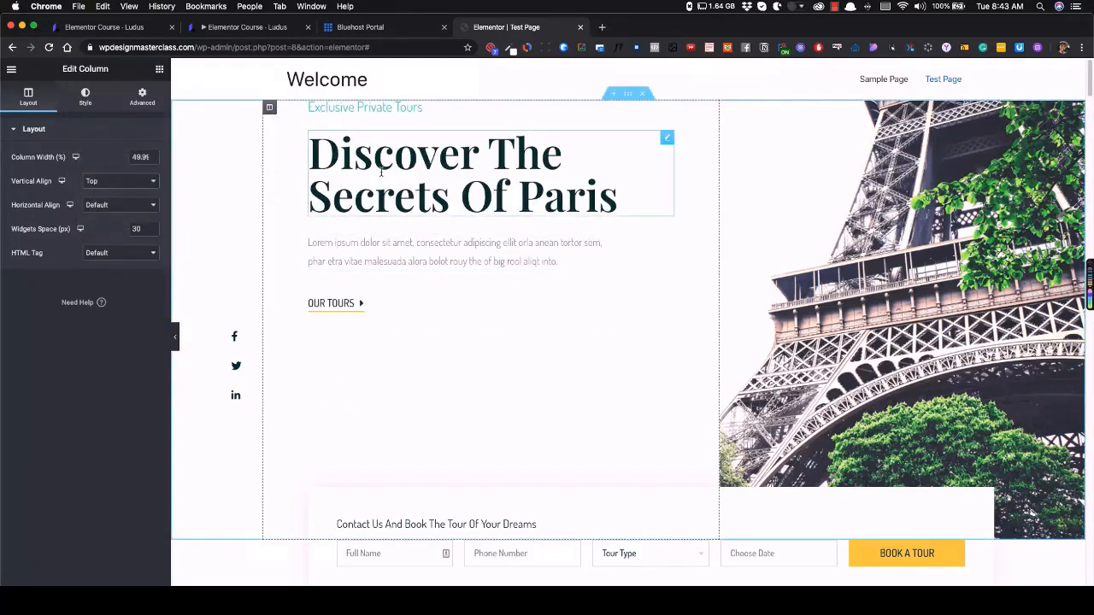
pyautogui.click(109, 185)
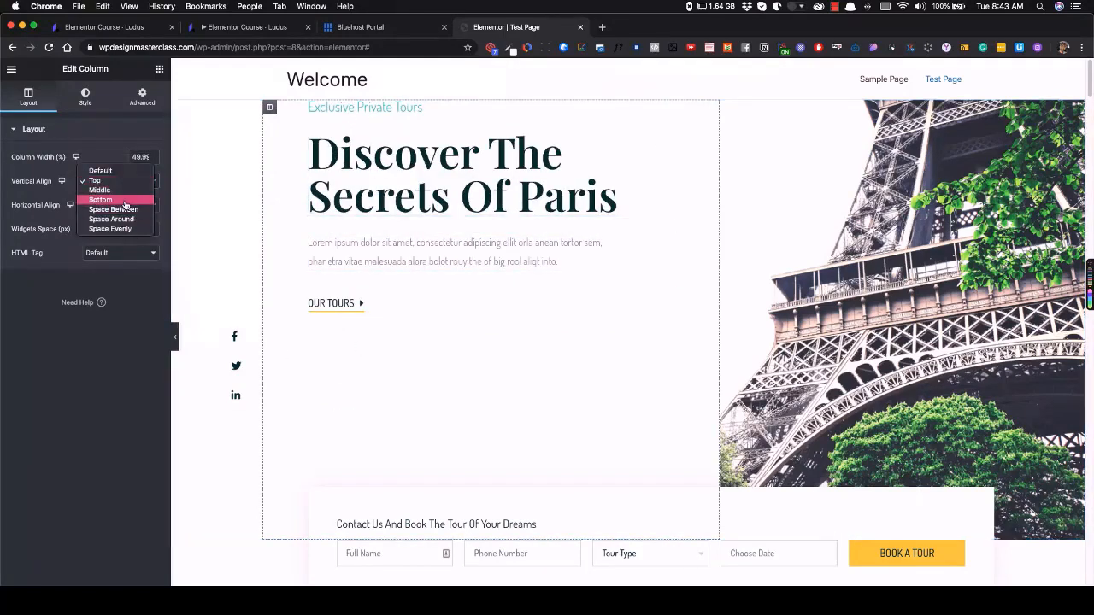
pyautogui.click(117, 200)
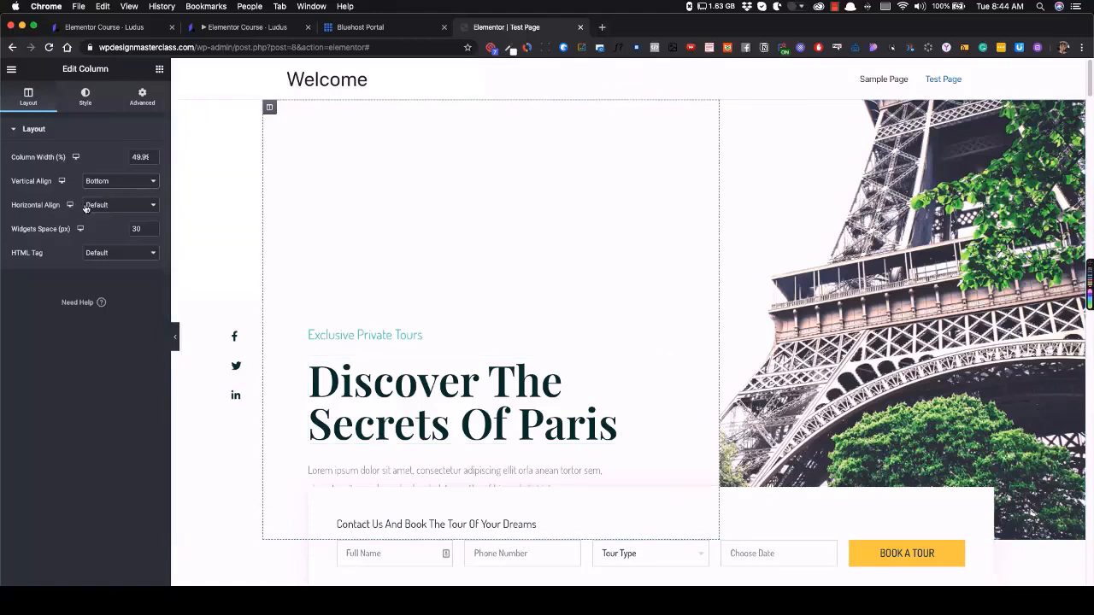
pyautogui.click(92, 206)
pyautogui.click(131, 187)
pyautogui.click(129, 181)
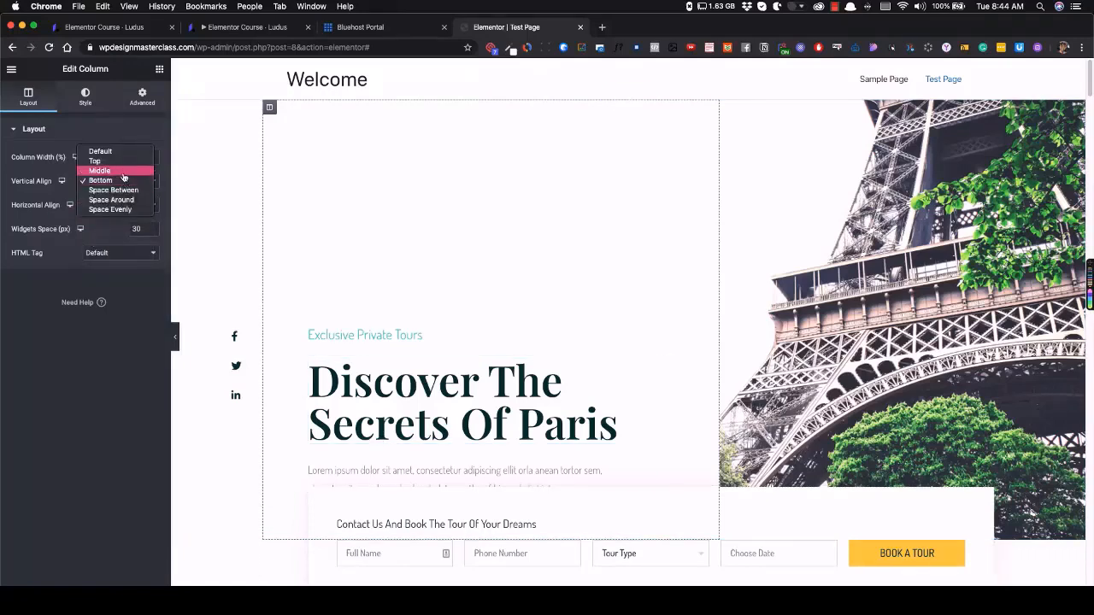
pyautogui.click(118, 170)
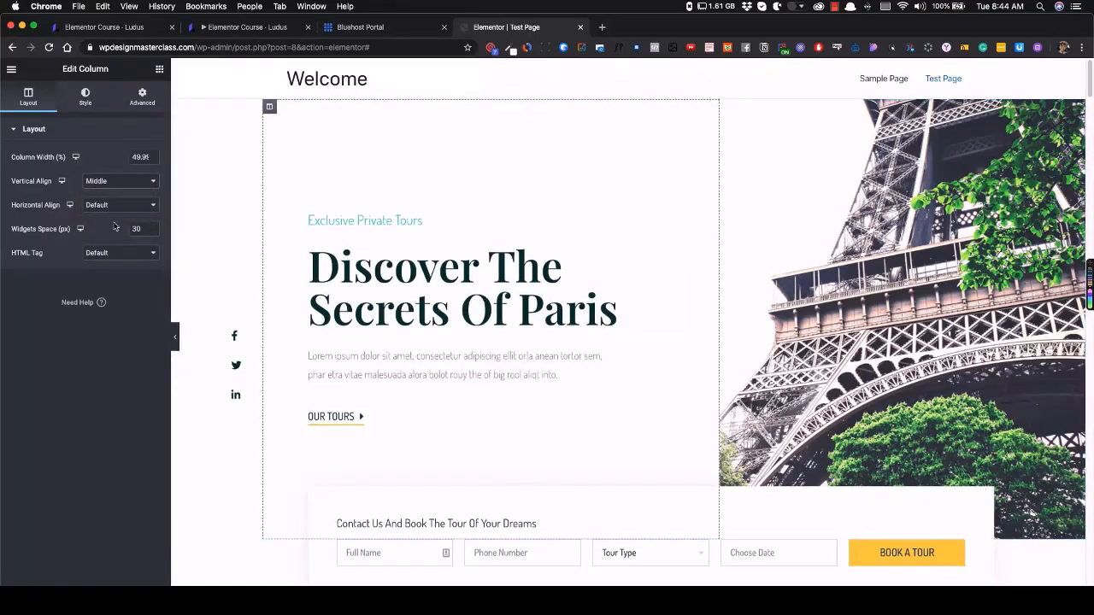
# Try Space Evenly, Space Around and Space Between vertical alignment on the hero's text column and set it back to Middle
pyautogui.click(118, 182)
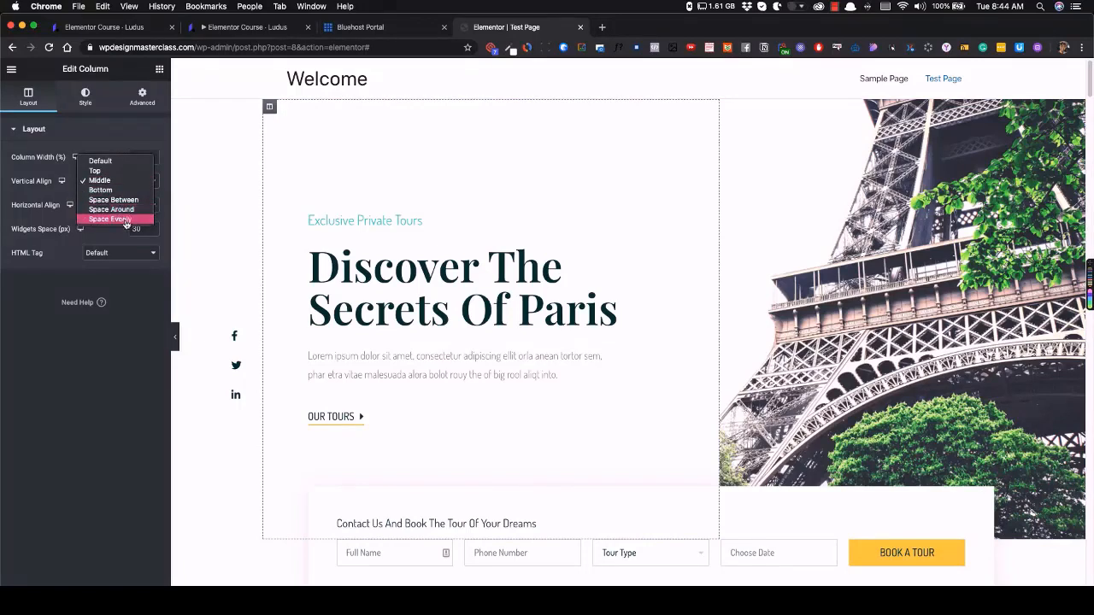
pyautogui.click(123, 219)
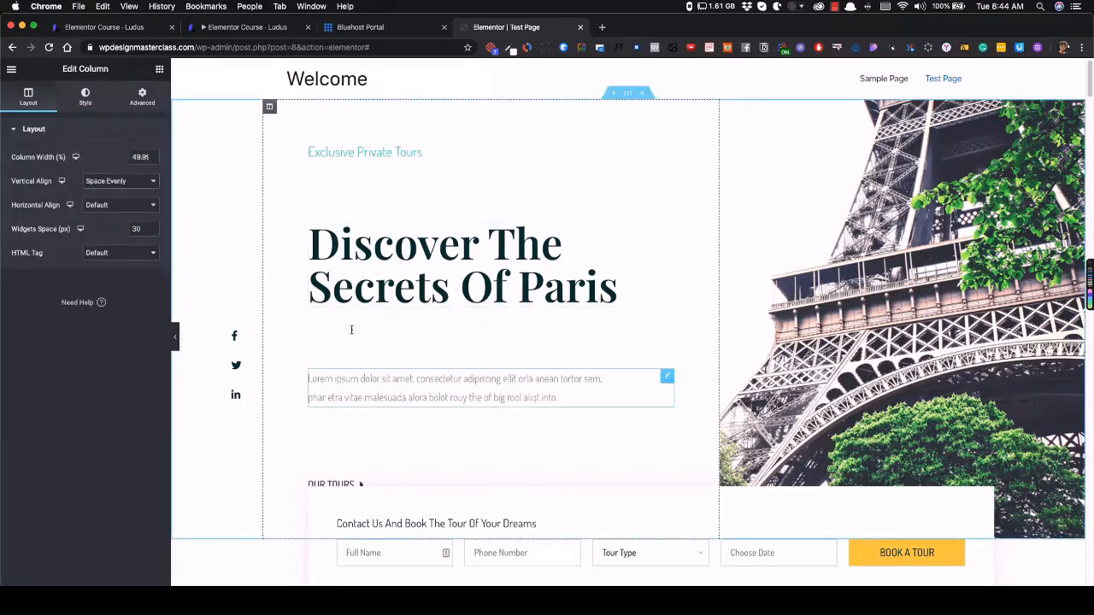
pyautogui.click(111, 178)
pyautogui.click(126, 170)
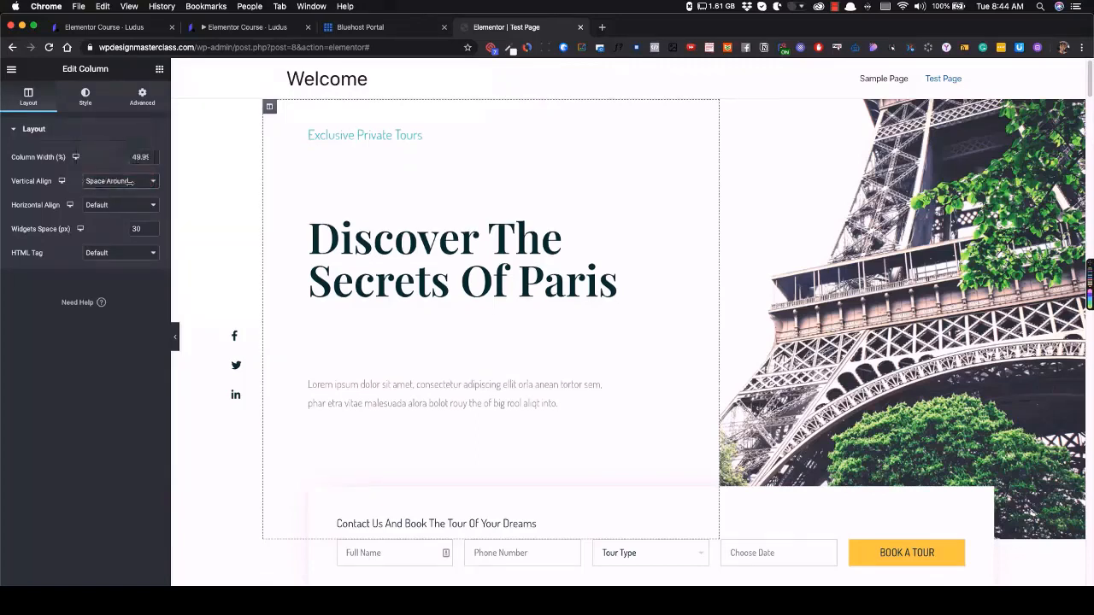
pyautogui.click(129, 181)
pyautogui.click(128, 182)
pyautogui.click(128, 182)
pyautogui.click(127, 169)
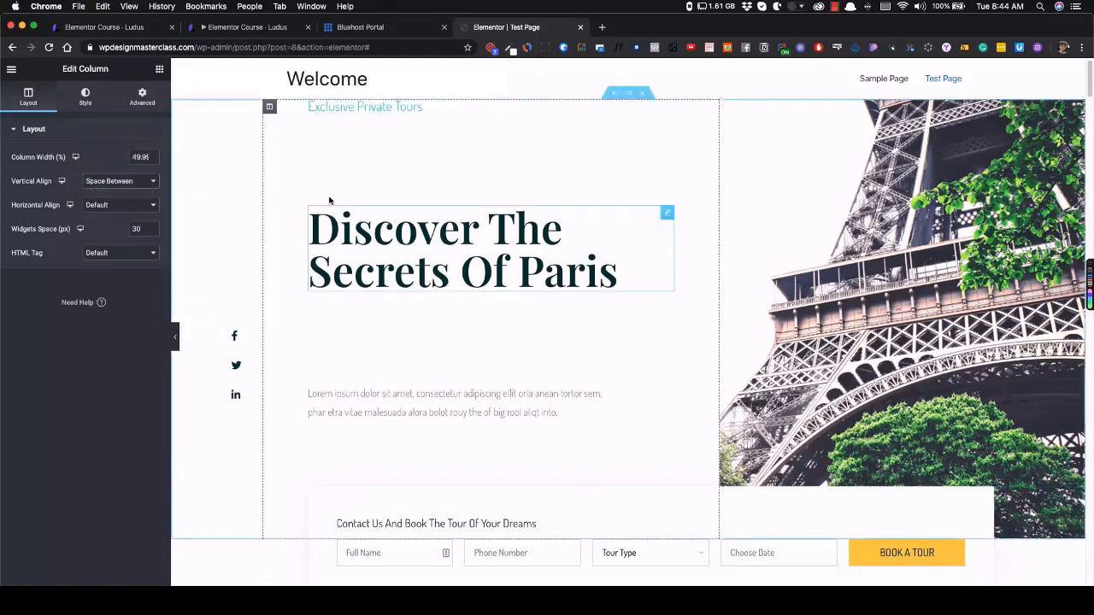
pyautogui.click(120, 182)
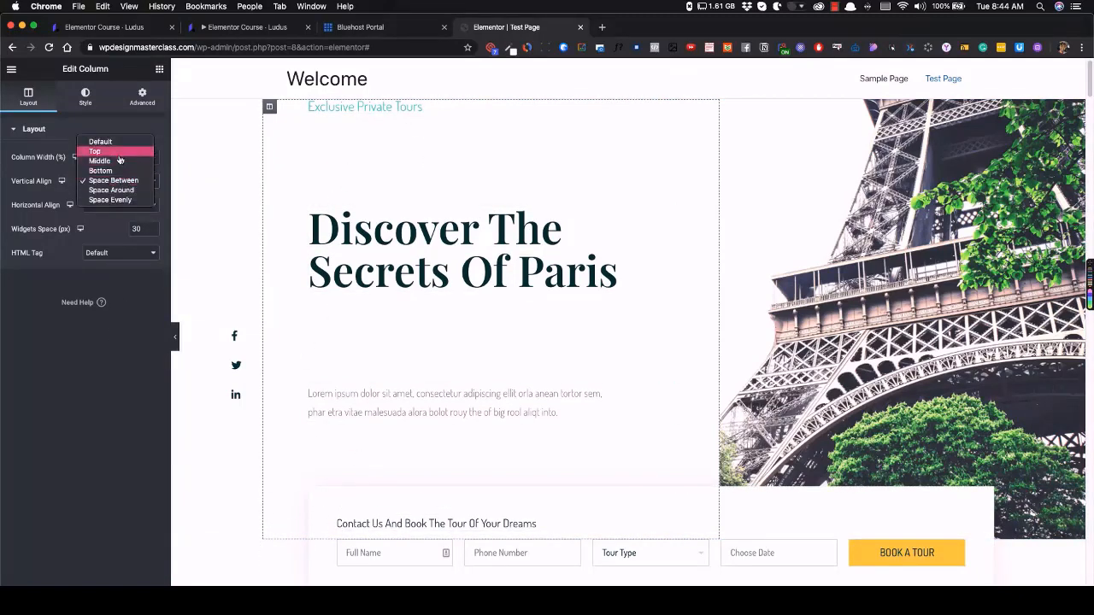
pyautogui.click(111, 162)
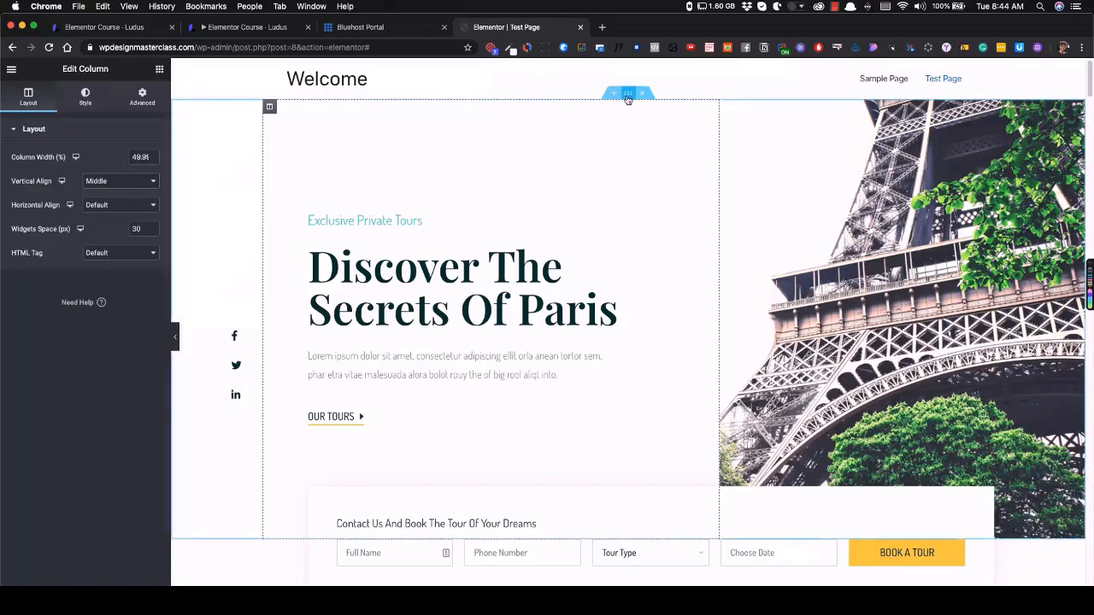
# Try Middle vertical alignment on the whole hero section, restore Default, and view the Overflow options
pyautogui.click(627, 92)
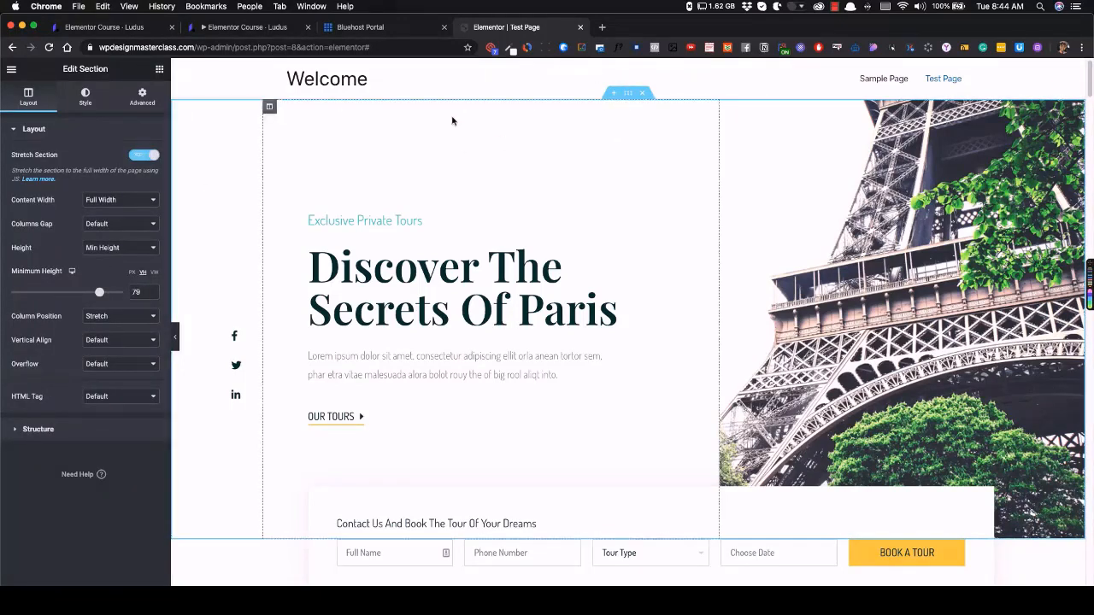
pyautogui.click(106, 342)
pyautogui.click(106, 360)
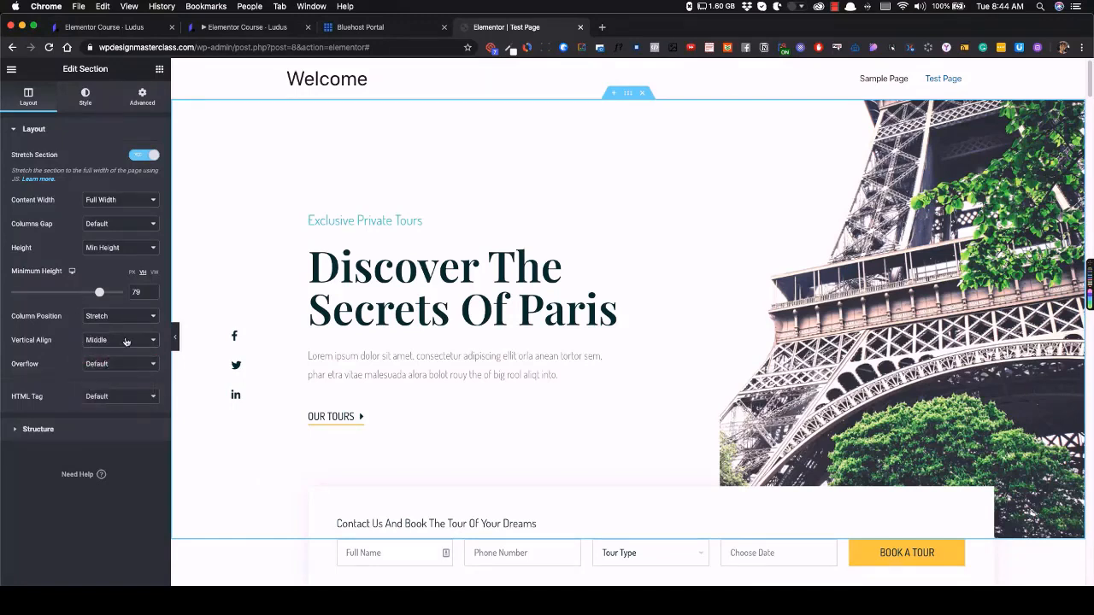
pyautogui.click(125, 342)
pyautogui.click(106, 325)
pyautogui.click(128, 364)
pyautogui.click(70, 370)
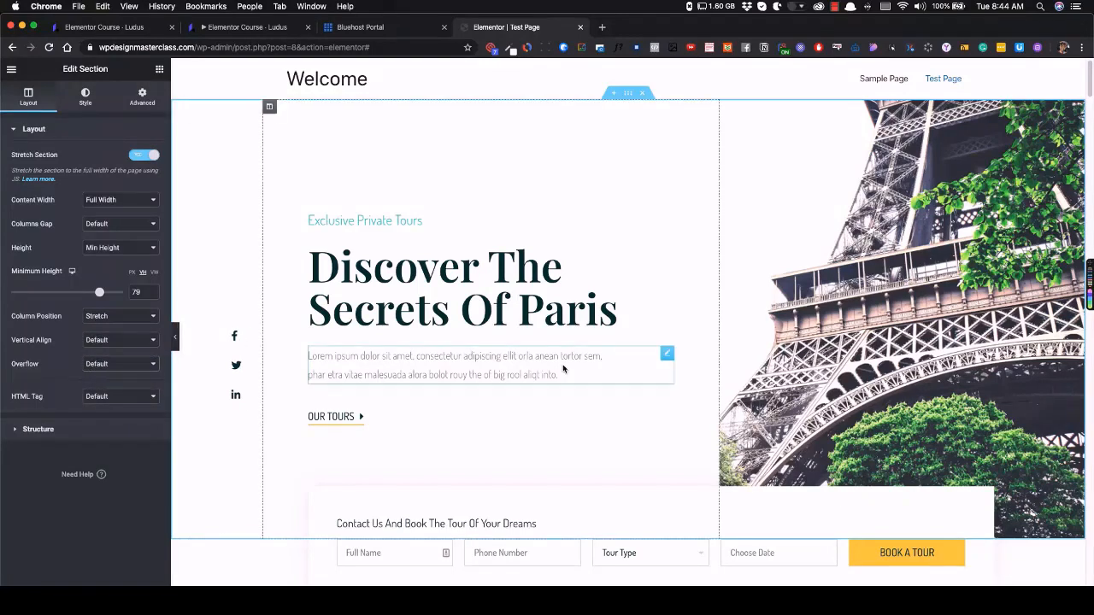
# Open the settings of the tour booking form section that overlaps the hero
pyautogui.scroll(-2, 565, 369)
pyautogui.scroll(1, 565, 368)
pyautogui.scroll(1, 577, 359)
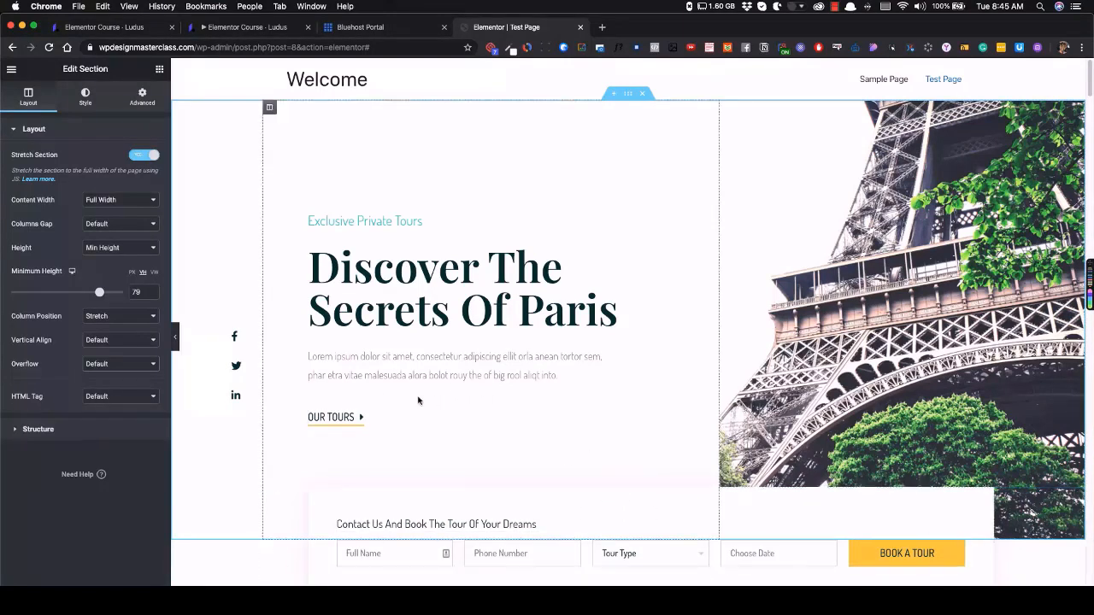
pyautogui.scroll(-3, 384, 456)
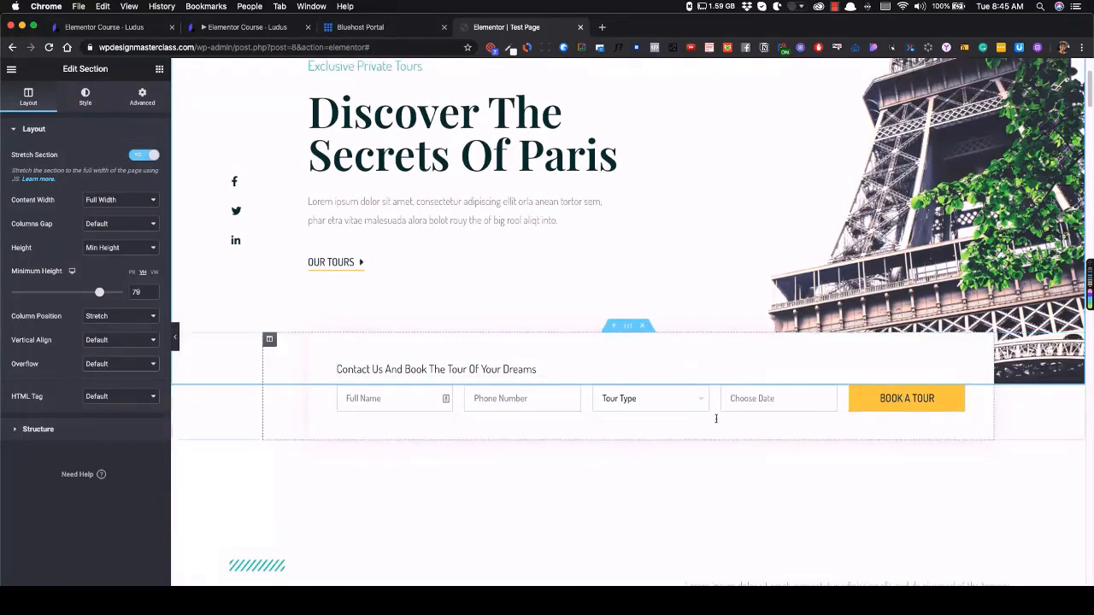
pyautogui.scroll(-2, 224, 423)
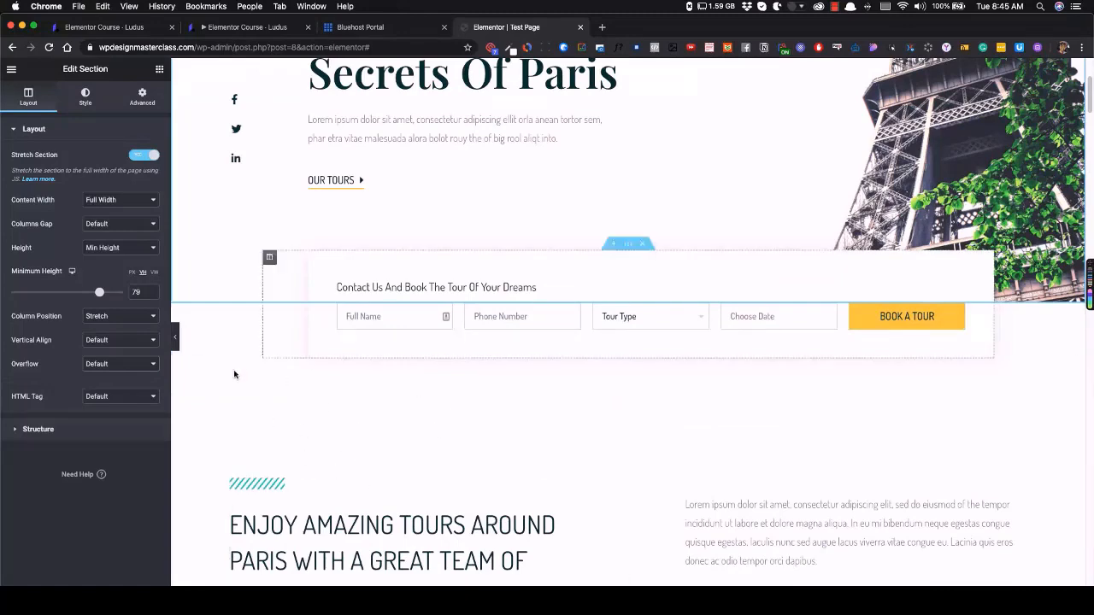
pyautogui.scroll(5, 487, 389)
pyautogui.scroll(-6, 530, 390)
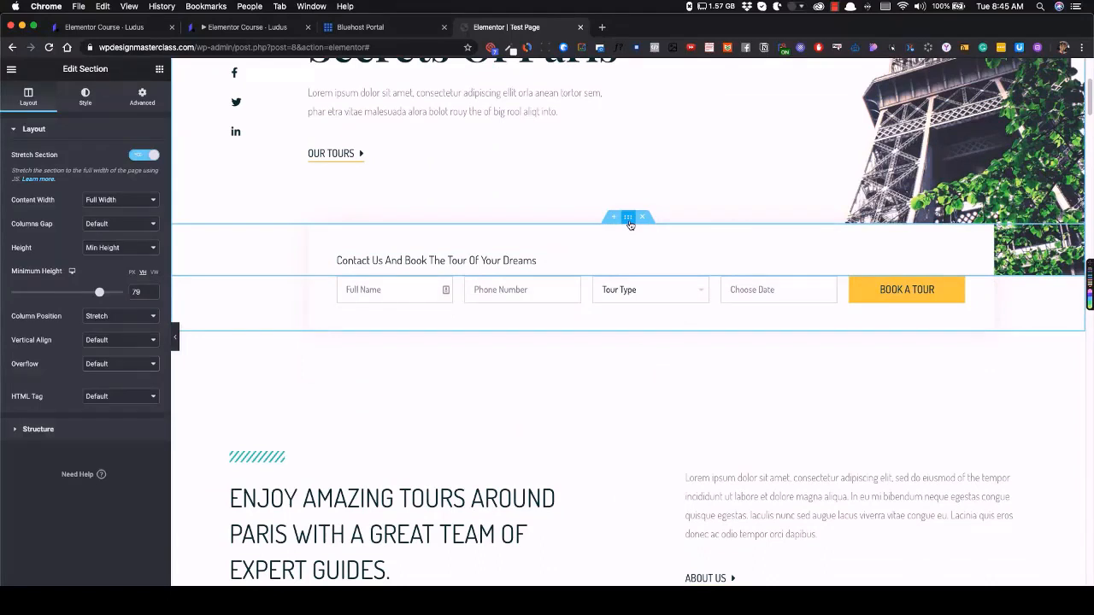
pyautogui.click(628, 219)
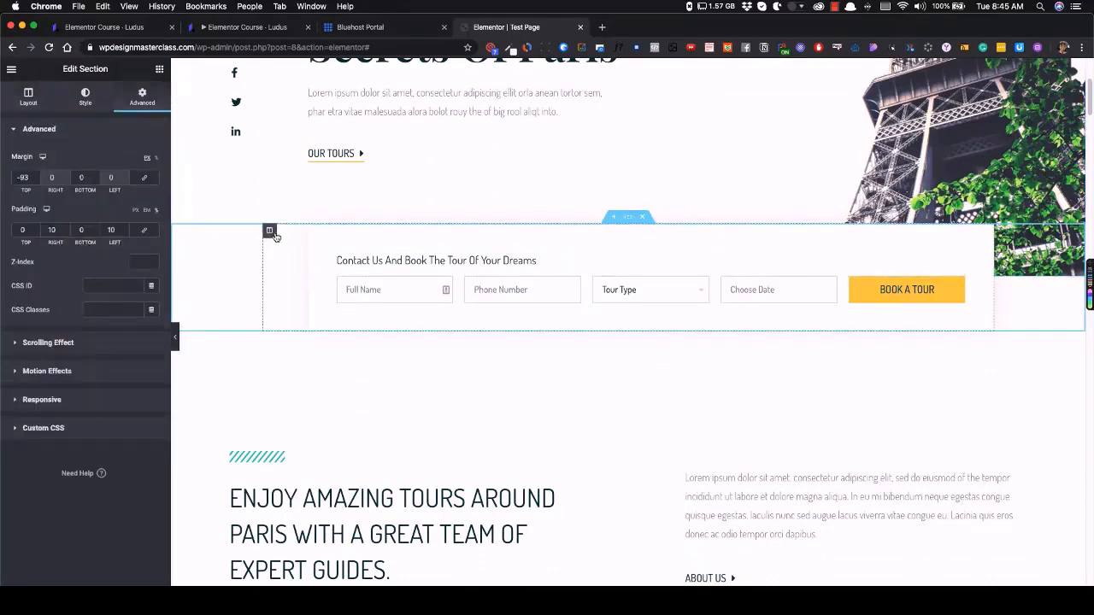
# Set the top margin of the tour booking form's column to -29 px
pyautogui.click(270, 230)
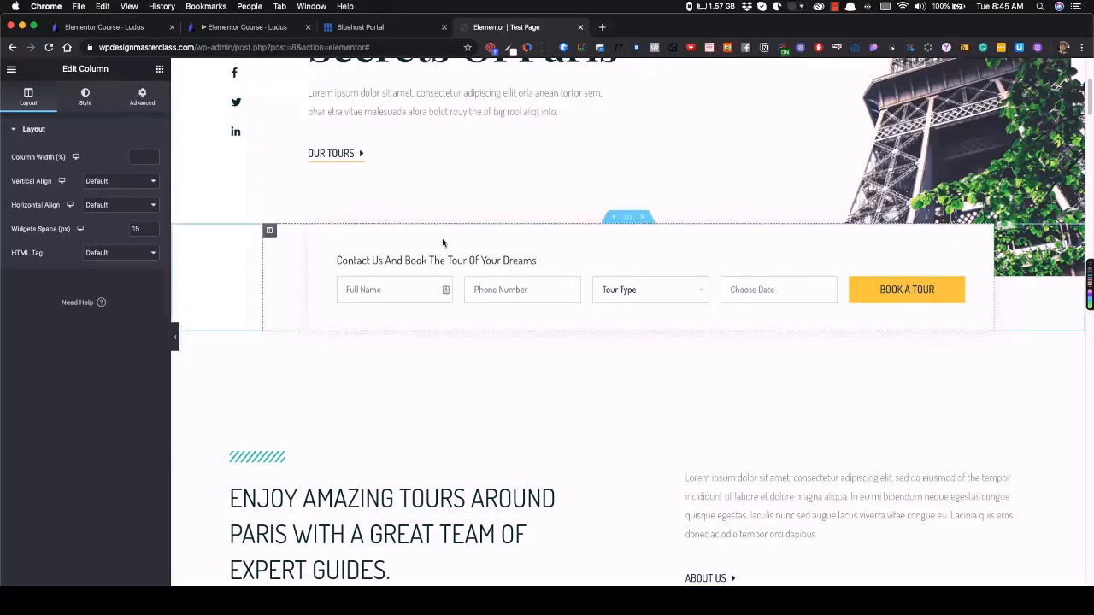
pyautogui.click(143, 101)
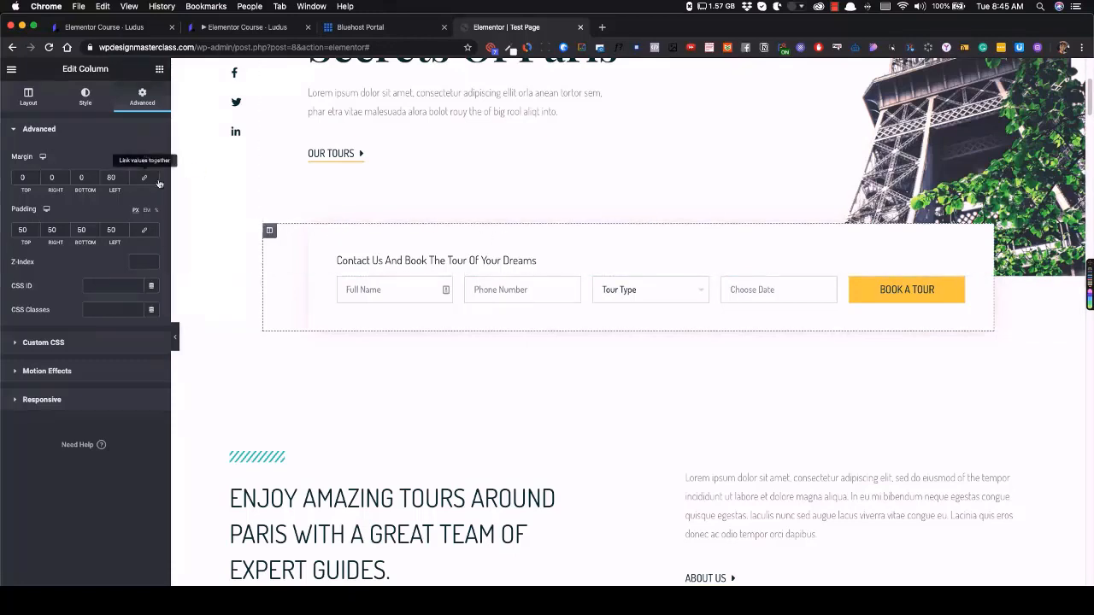
pyautogui.click(37, 181)
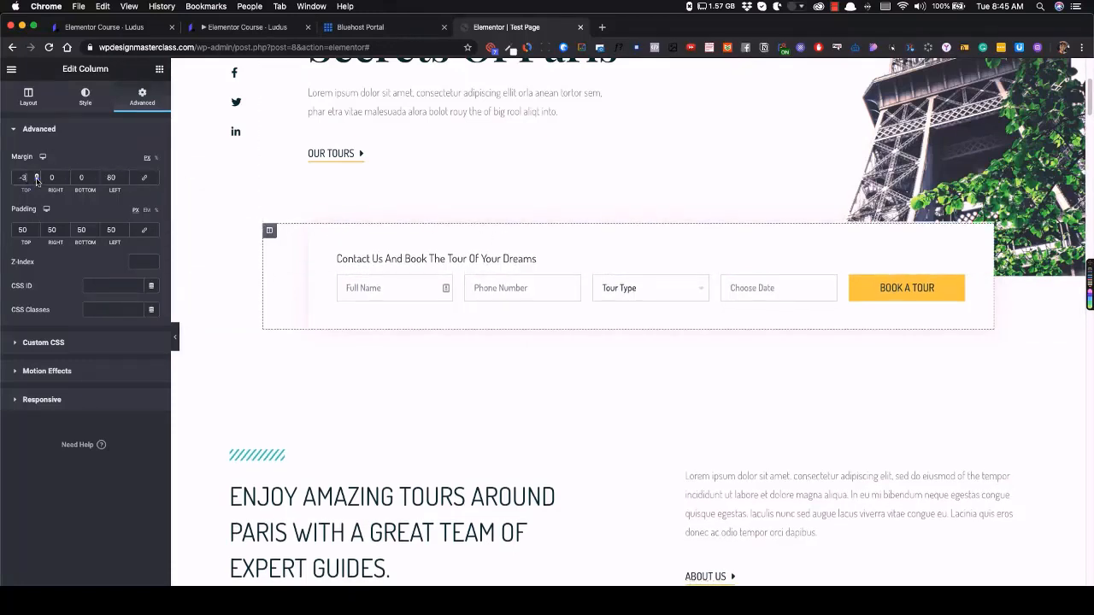
pyautogui.click(37, 180)
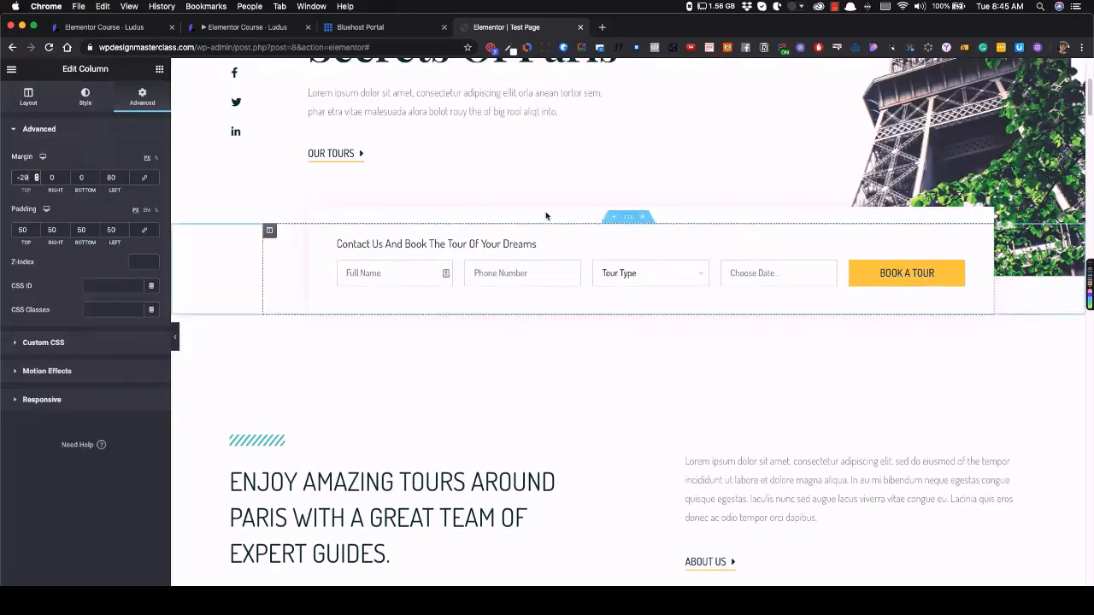
# Try Hidden overflow on the booking form section and preview the page without the editing panel
pyautogui.click(628, 218)
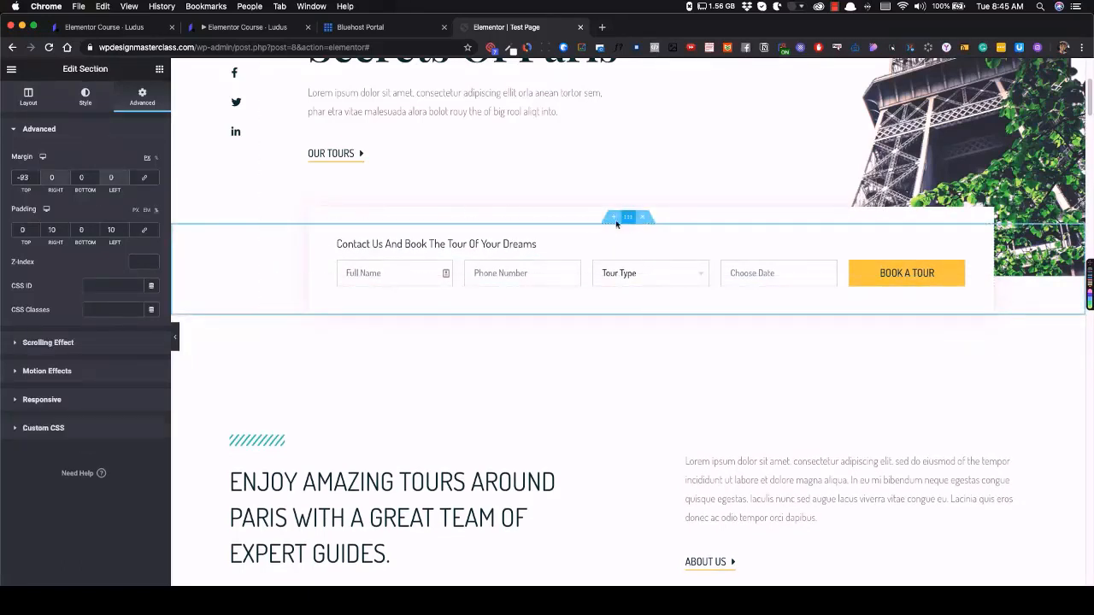
pyautogui.click(28, 94)
pyautogui.click(106, 295)
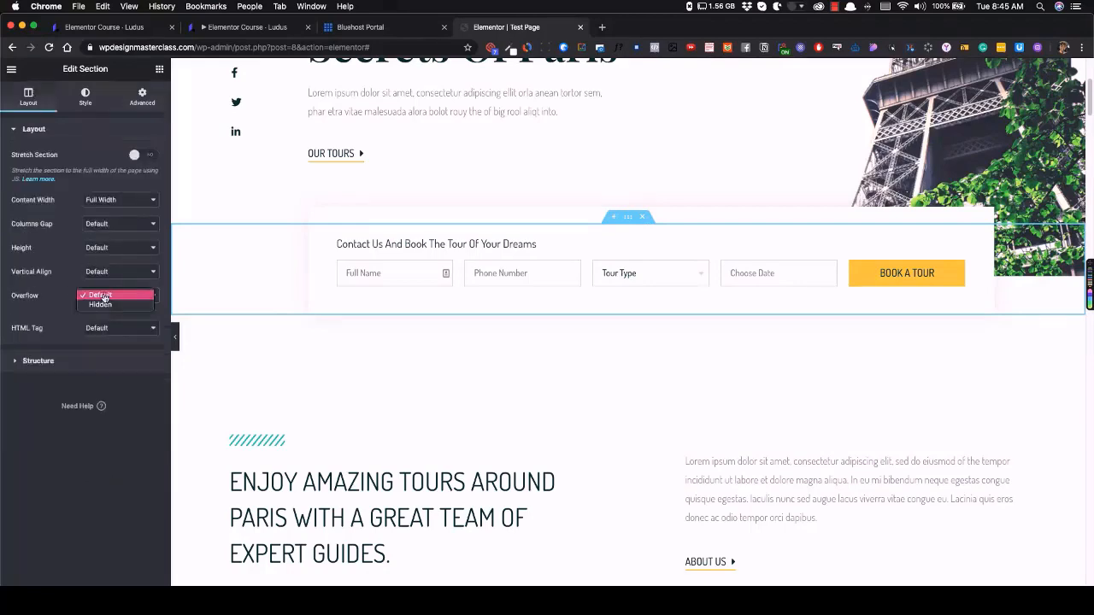
pyautogui.click(108, 305)
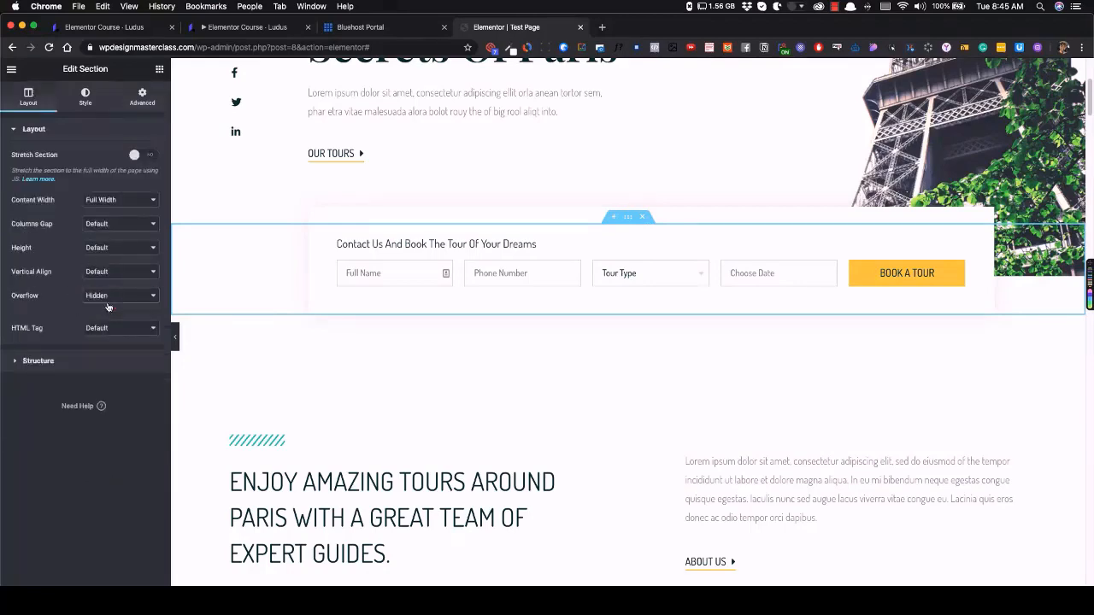
pyautogui.click(174, 335)
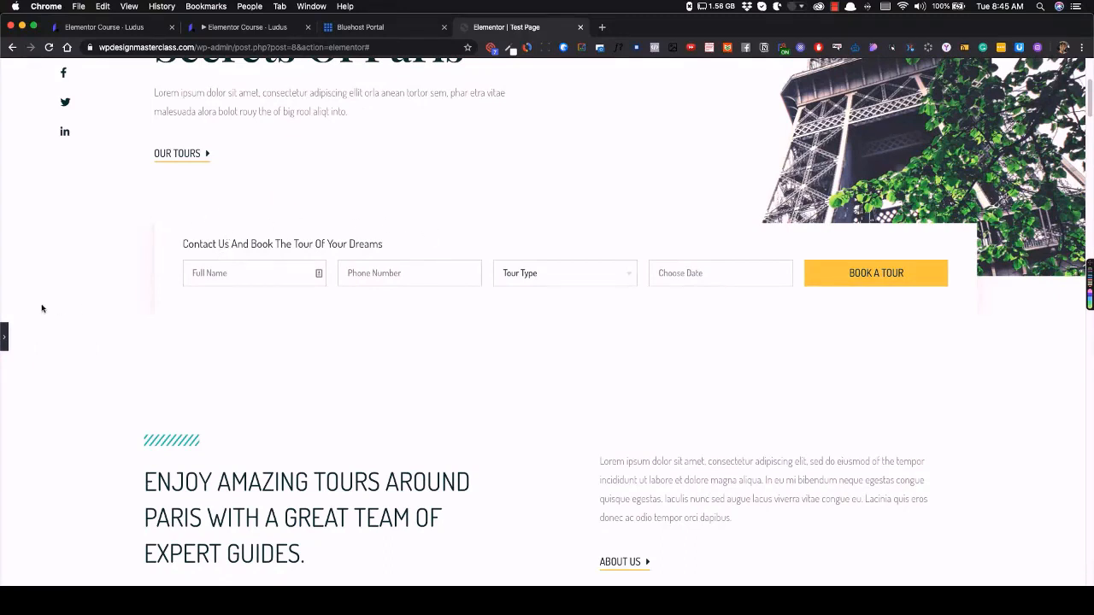
pyautogui.click(4, 336)
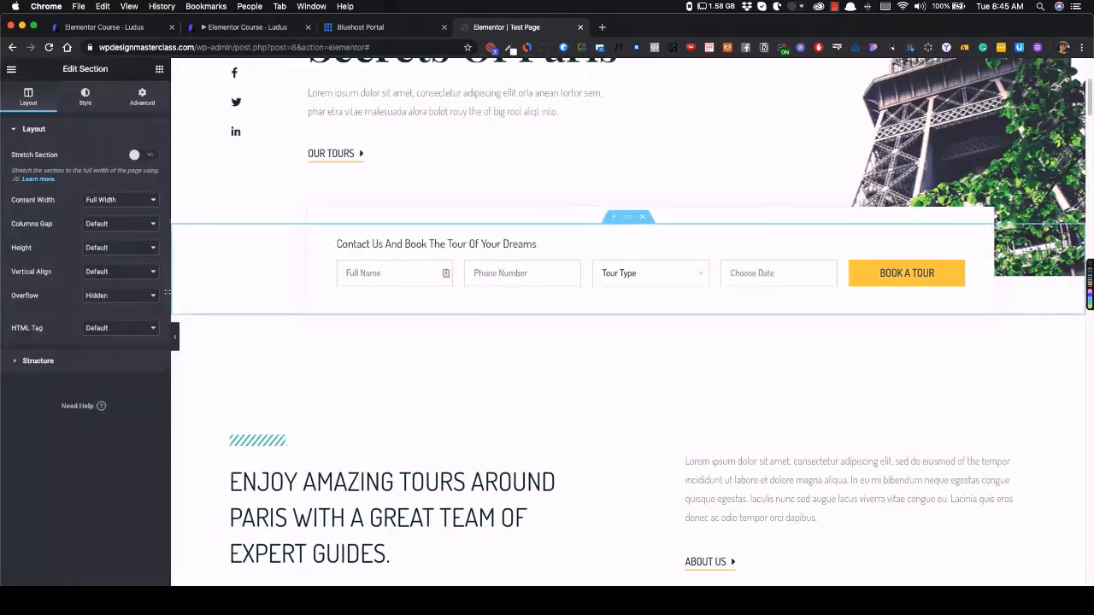
# Restore the booking form section's Overflow to Default and preview the page again
pyautogui.click(147, 289)
pyautogui.click(111, 285)
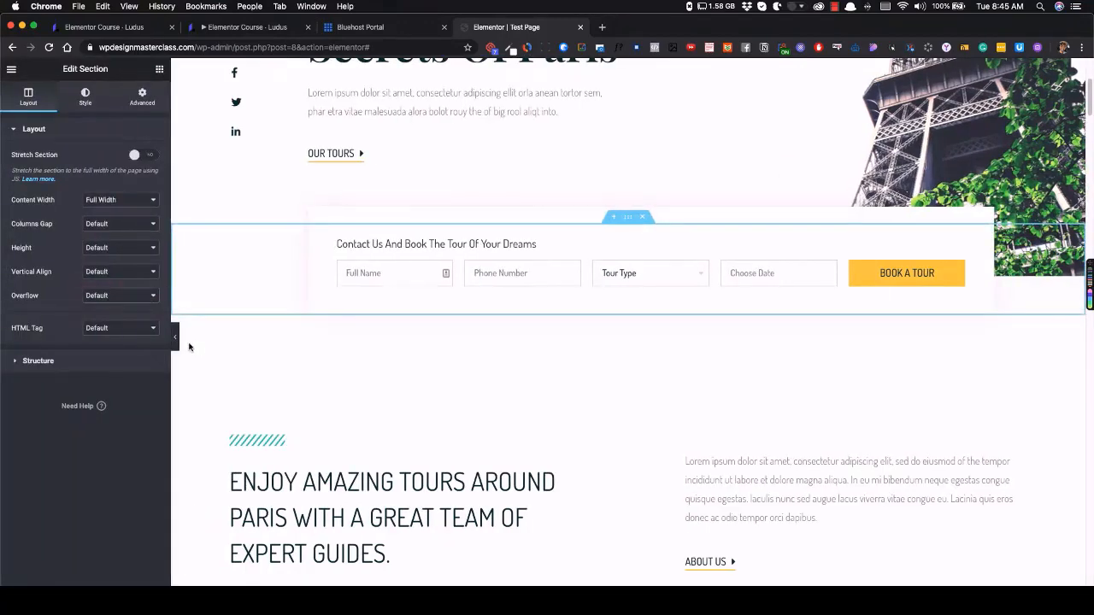
pyautogui.click(174, 340)
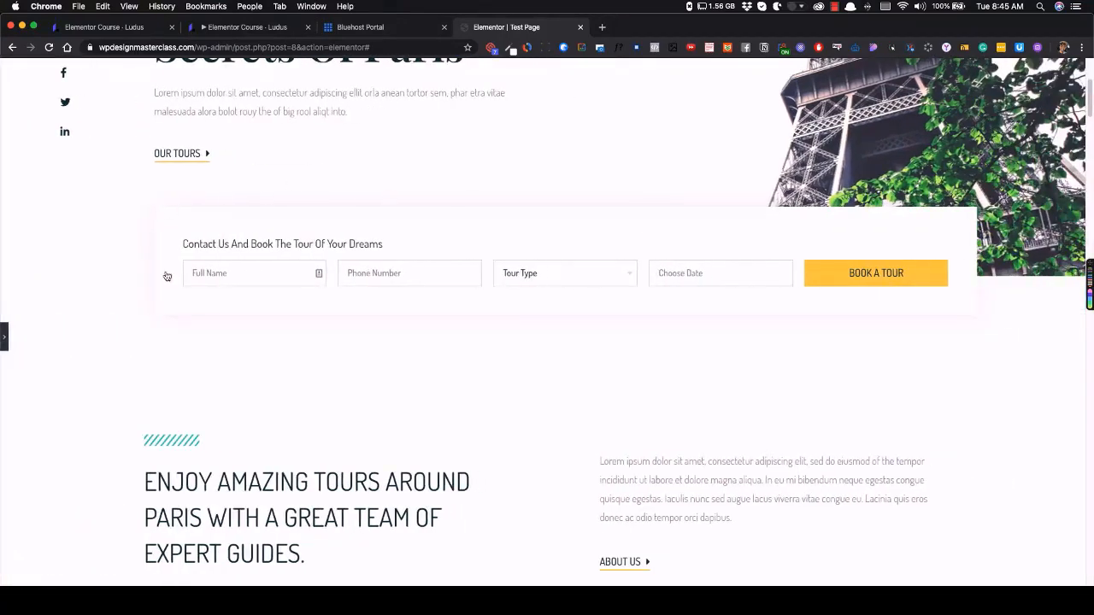
pyautogui.click(4, 336)
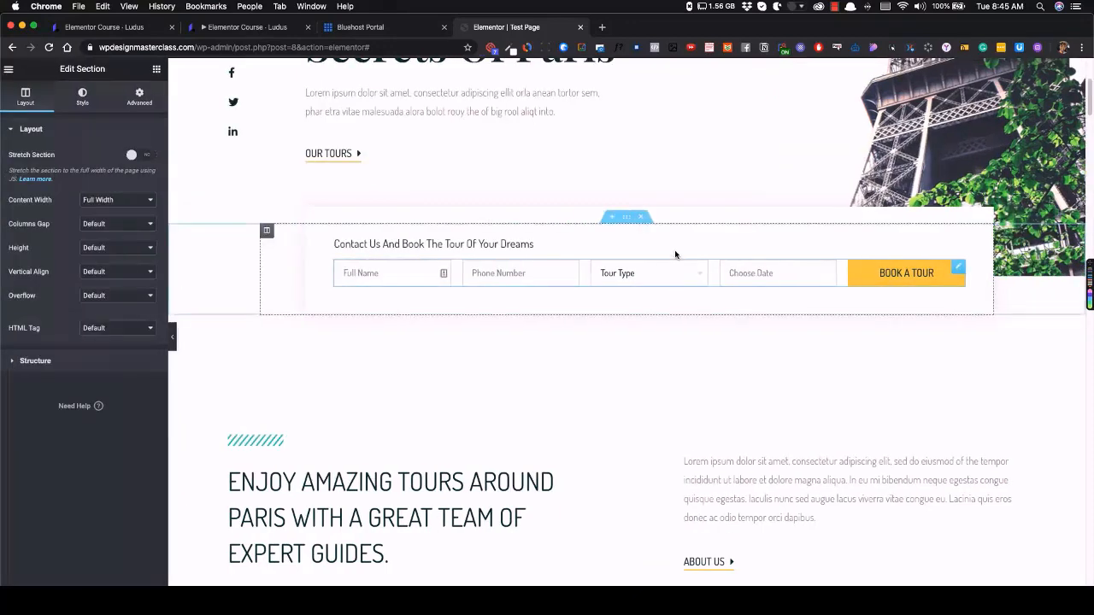
# Open the hero section's background style settings with the Classic background type
pyautogui.scroll(3, 632, 94)
pyautogui.click(628, 93)
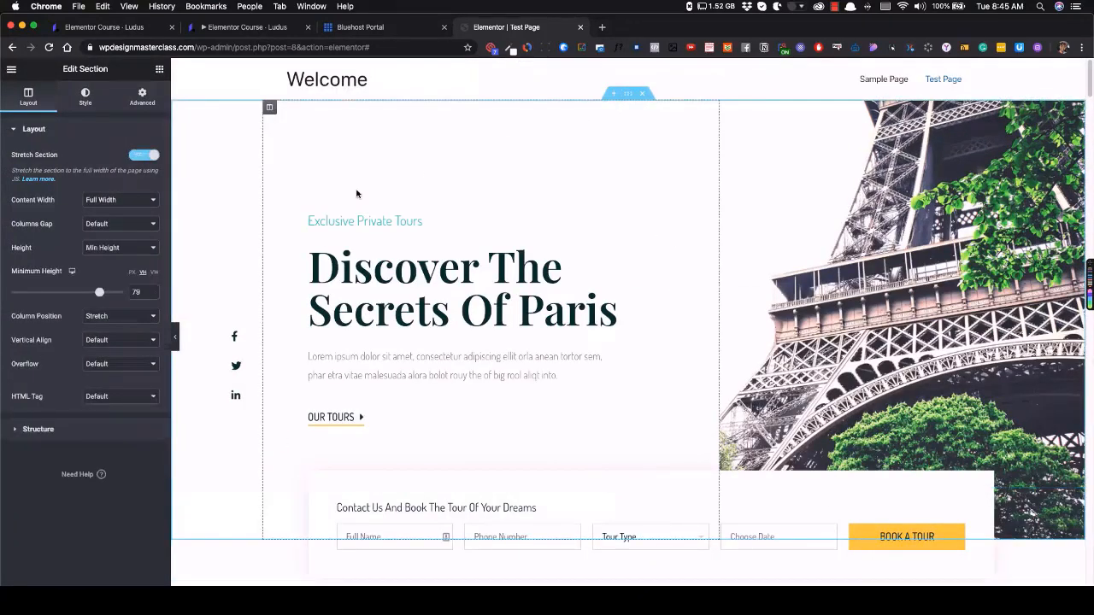
pyautogui.click(63, 99)
pyautogui.click(52, 90)
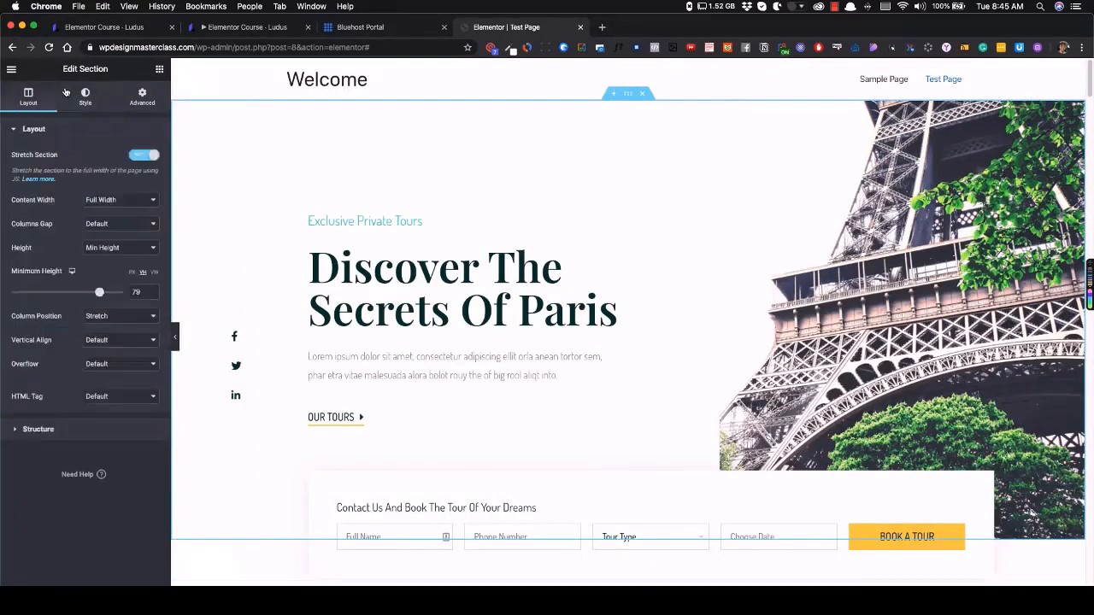
pyautogui.click(87, 98)
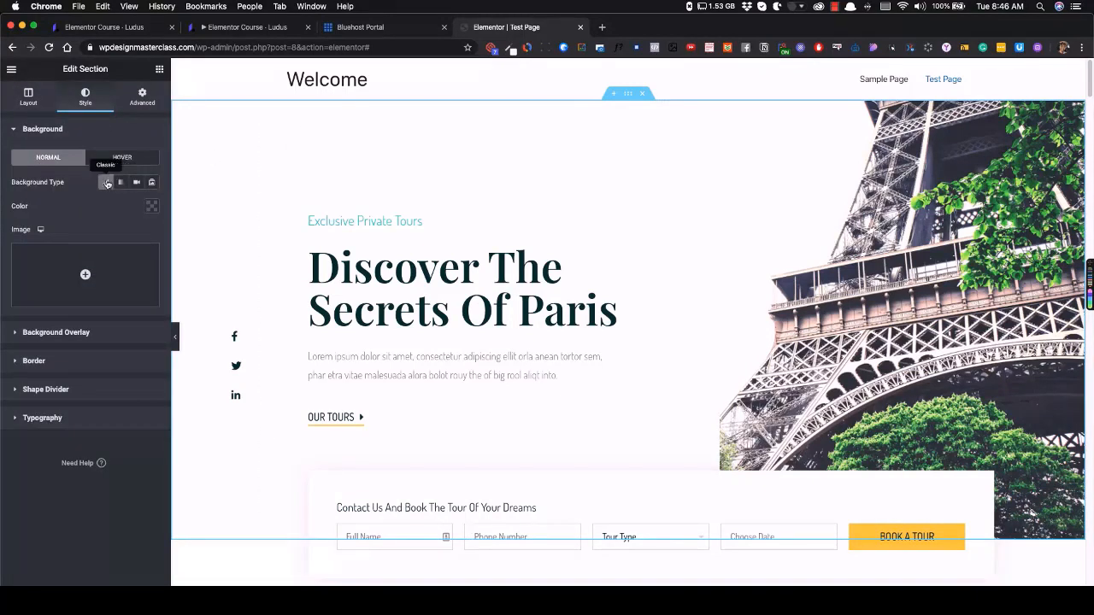
# Try a red #FC2929 background on the hero section, followed by a gradient from that red to light pink
pyautogui.click(151, 206)
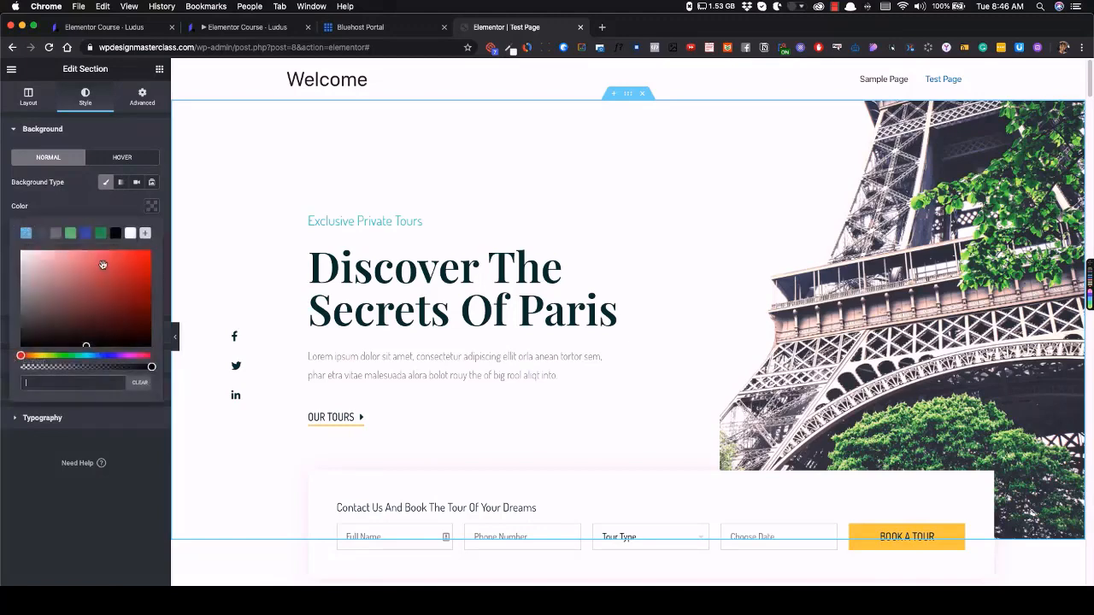
pyautogui.click(130, 252)
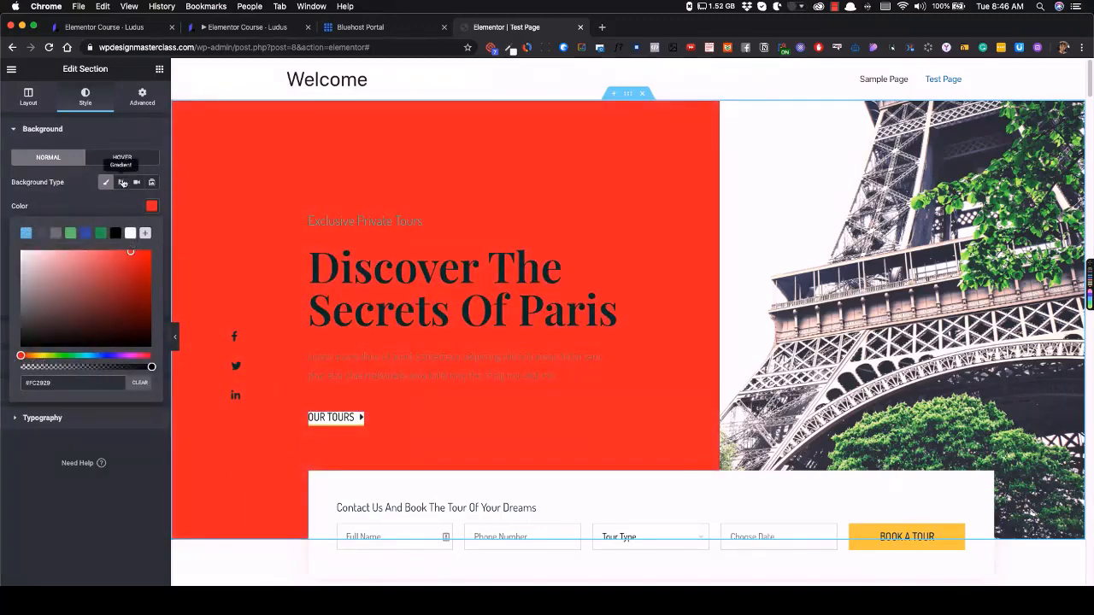
pyautogui.click(121, 183)
pyautogui.click(149, 268)
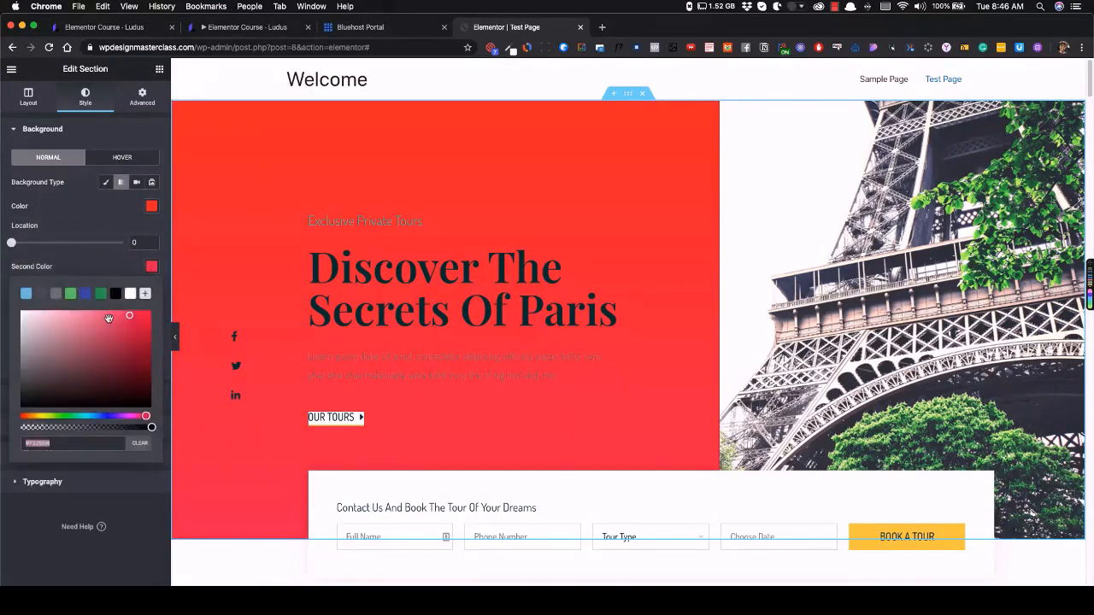
pyautogui.click(69, 308)
# View the Video and Slideshow background types for the hero section and return to Classic
pyautogui.click(136, 182)
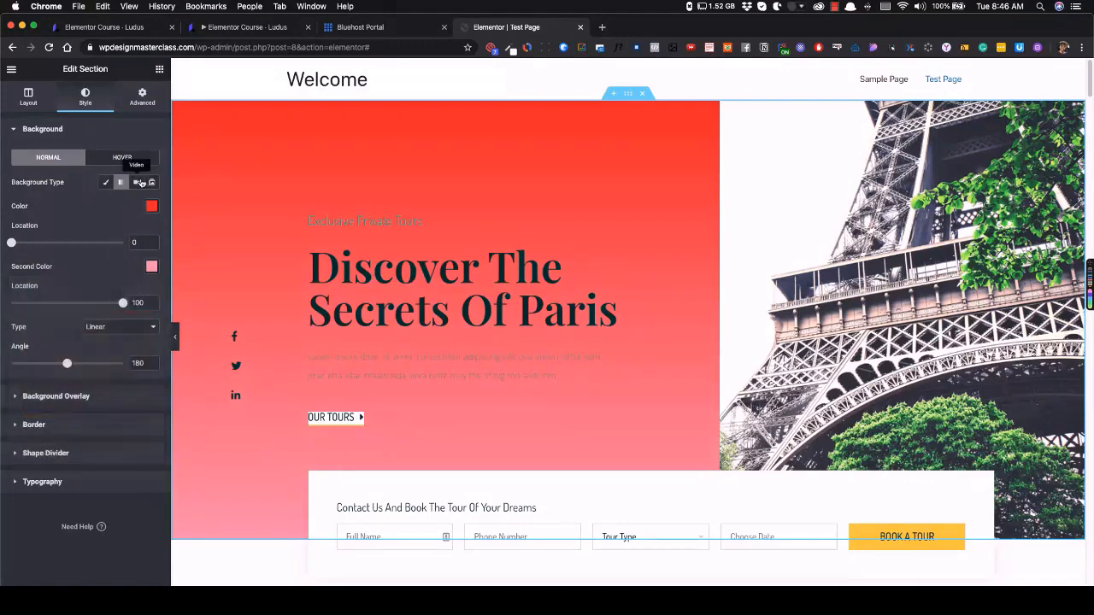
pyautogui.click(136, 182)
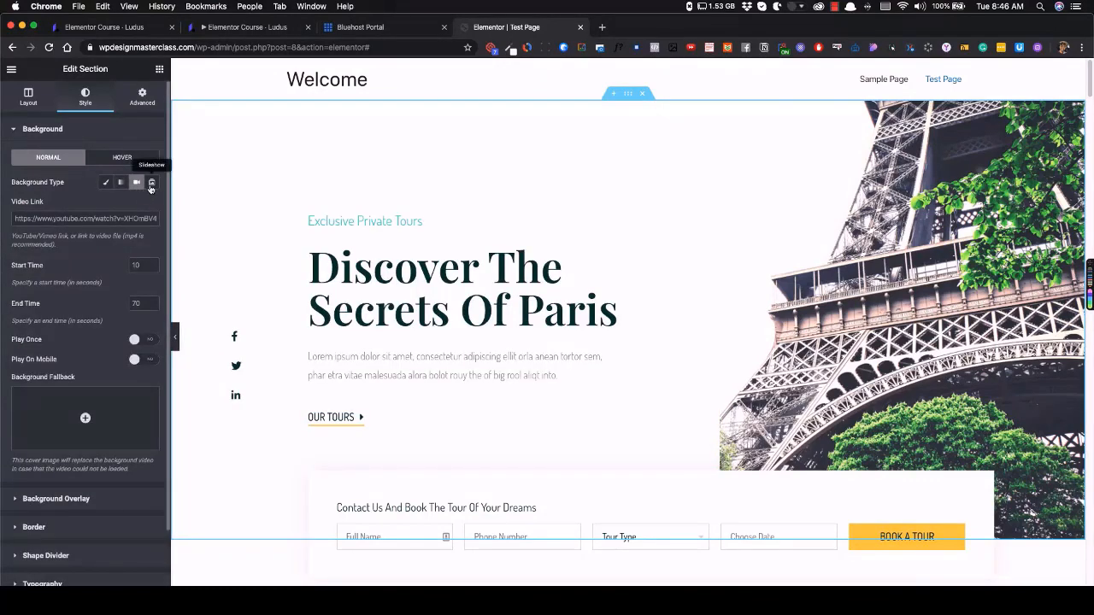
pyautogui.click(151, 182)
pyautogui.click(105, 182)
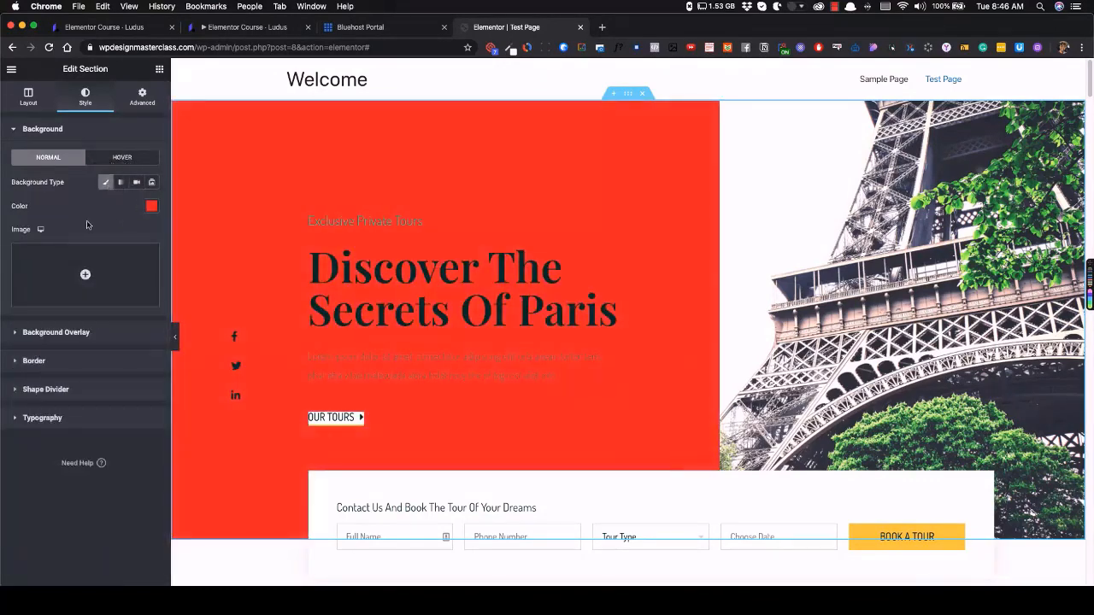
# Try the aerial Paris boulevard photo as the hero section's background image and remove it
pyautogui.click(95, 262)
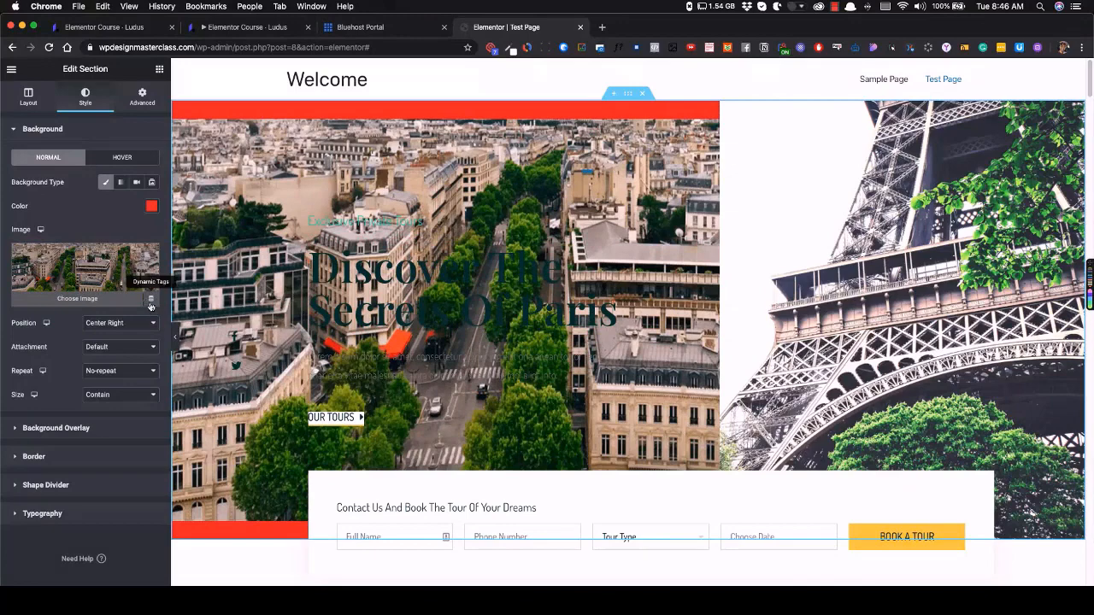
pyautogui.click(151, 298)
# Set the hero section's background color to white and insert the aerial Paris boulevard photo as its background image
pyautogui.click(151, 206)
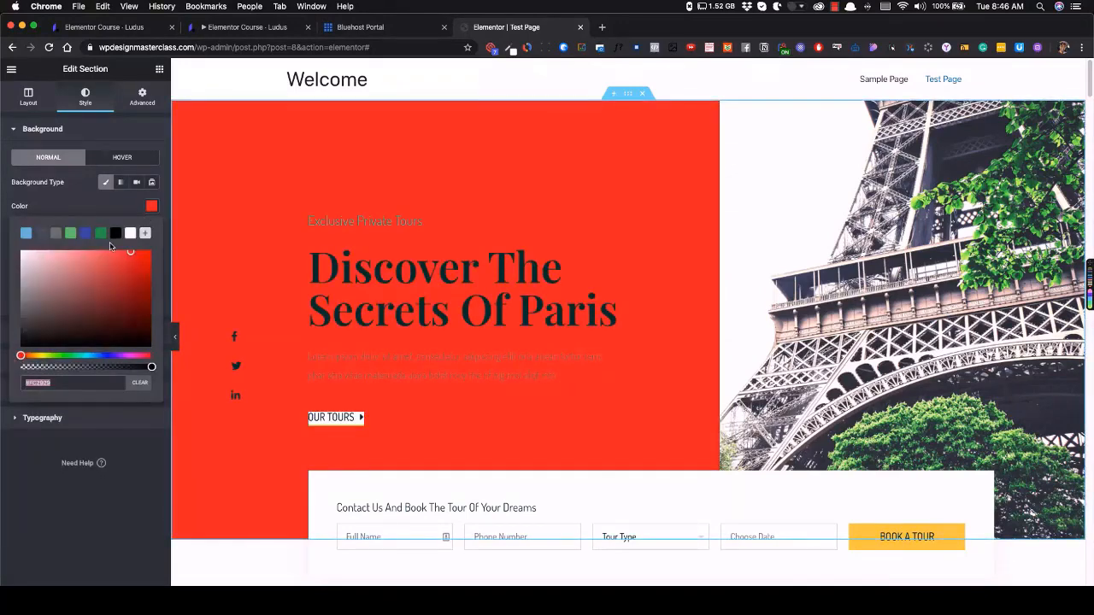
pyautogui.click(129, 233)
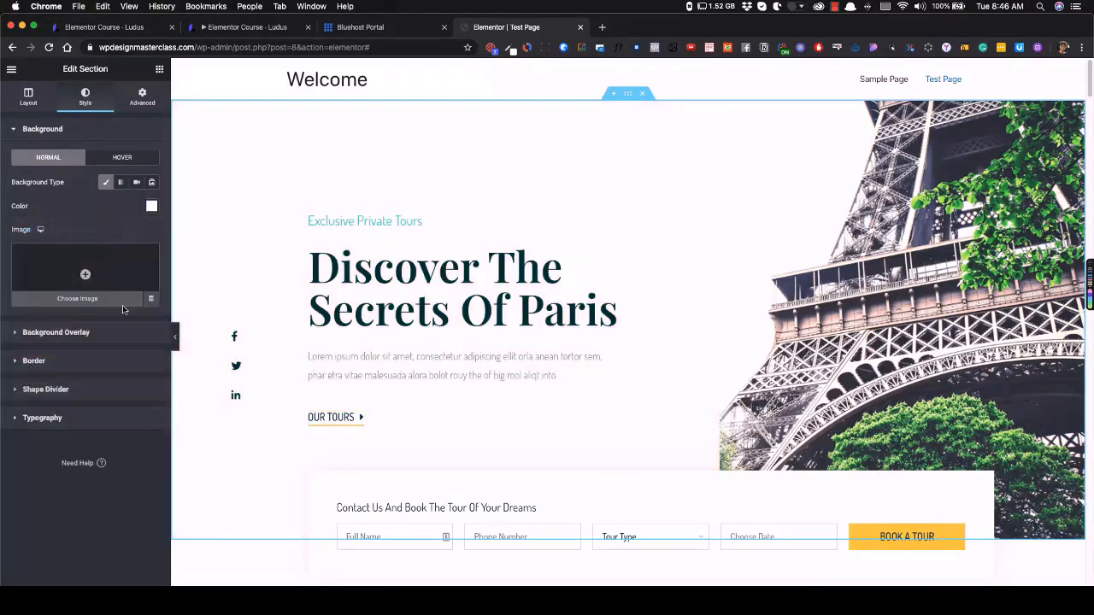
pyautogui.click(118, 268)
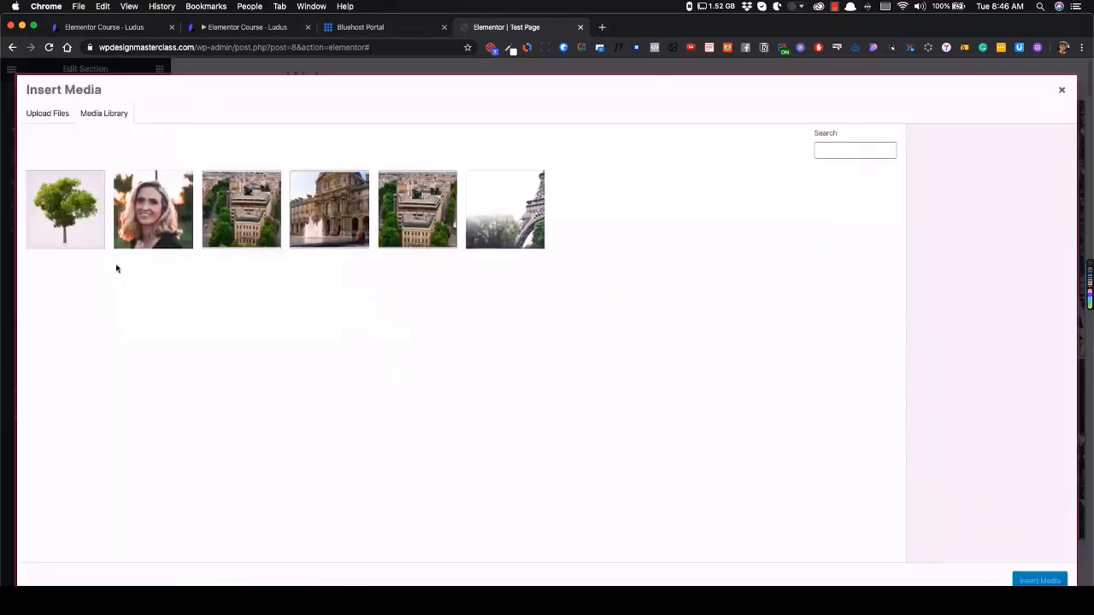
pyautogui.click(239, 228)
pyautogui.click(1047, 582)
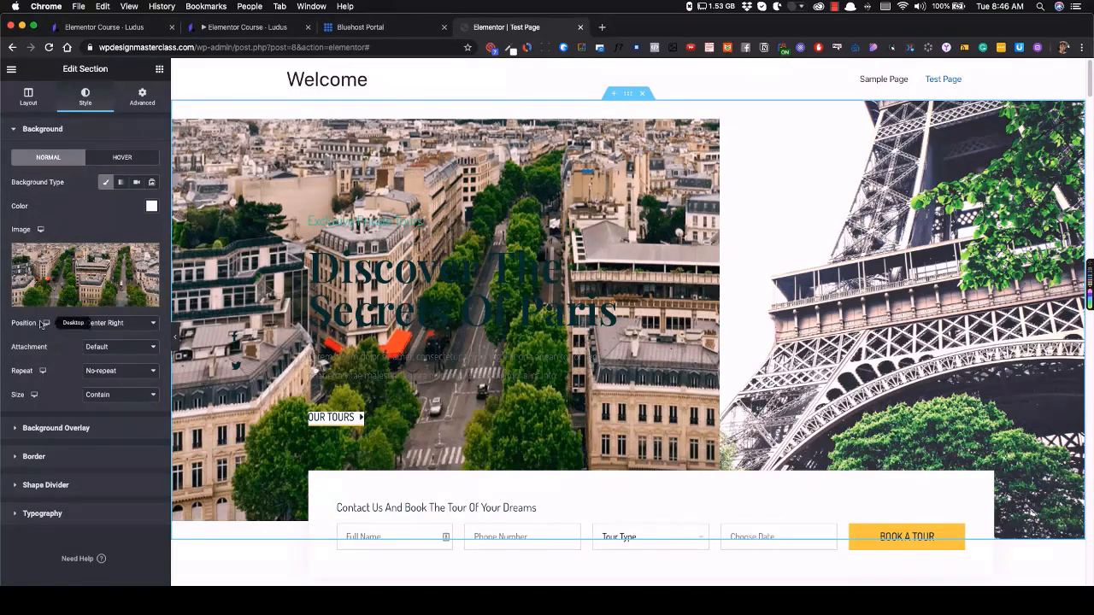
# Review the background image's Repeat options, keeping No-repeat, and try the Center Center and Top Center positions
pyautogui.click(94, 377)
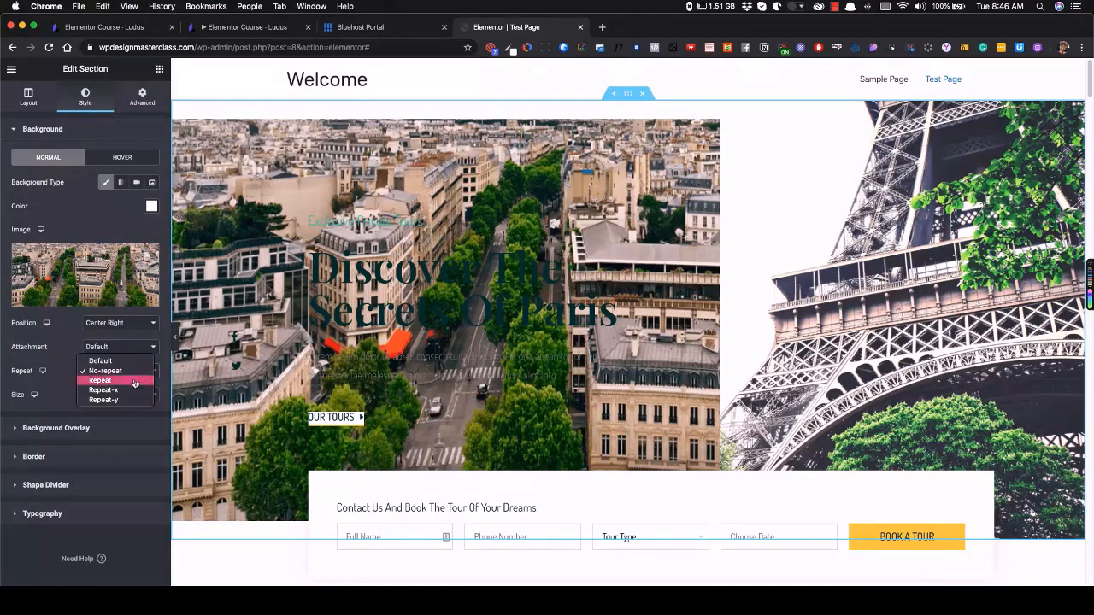
pyautogui.click(111, 368)
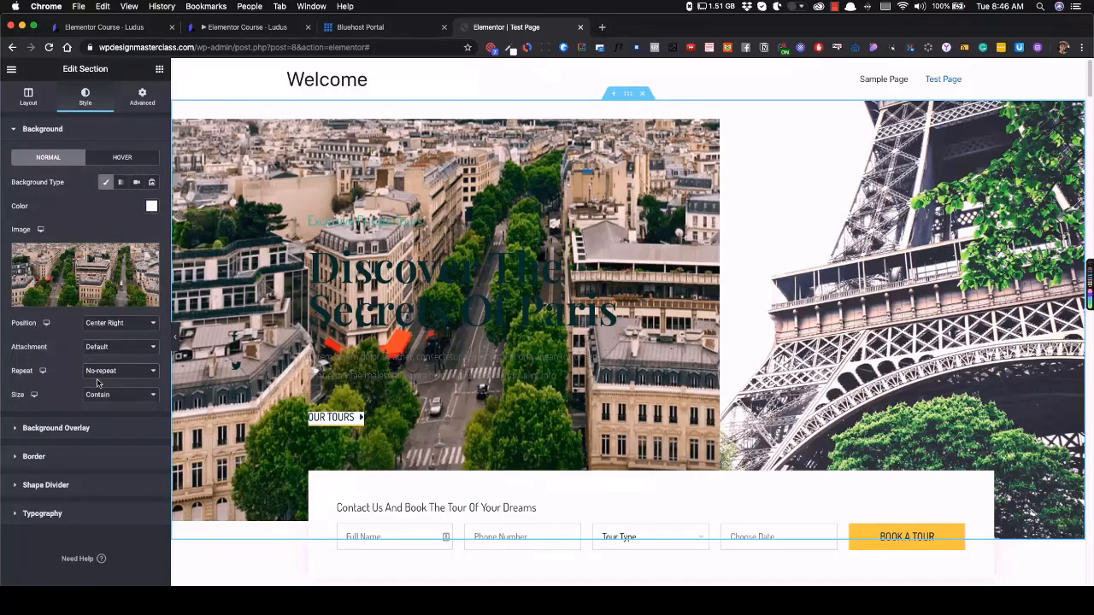
pyautogui.click(115, 326)
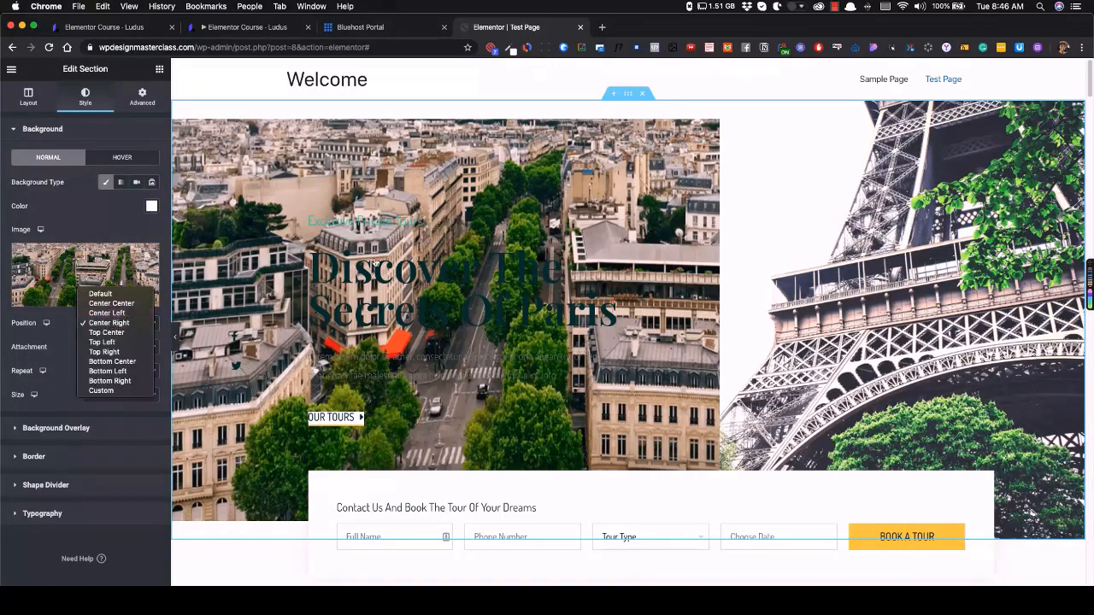
pyautogui.click(111, 303)
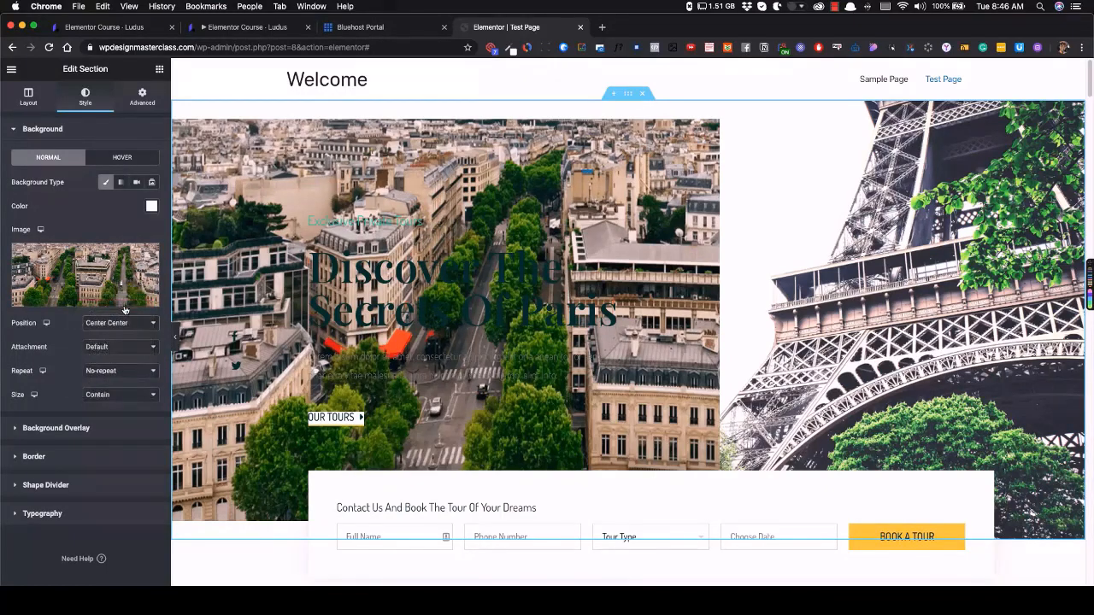
pyautogui.click(124, 326)
pyautogui.click(123, 352)
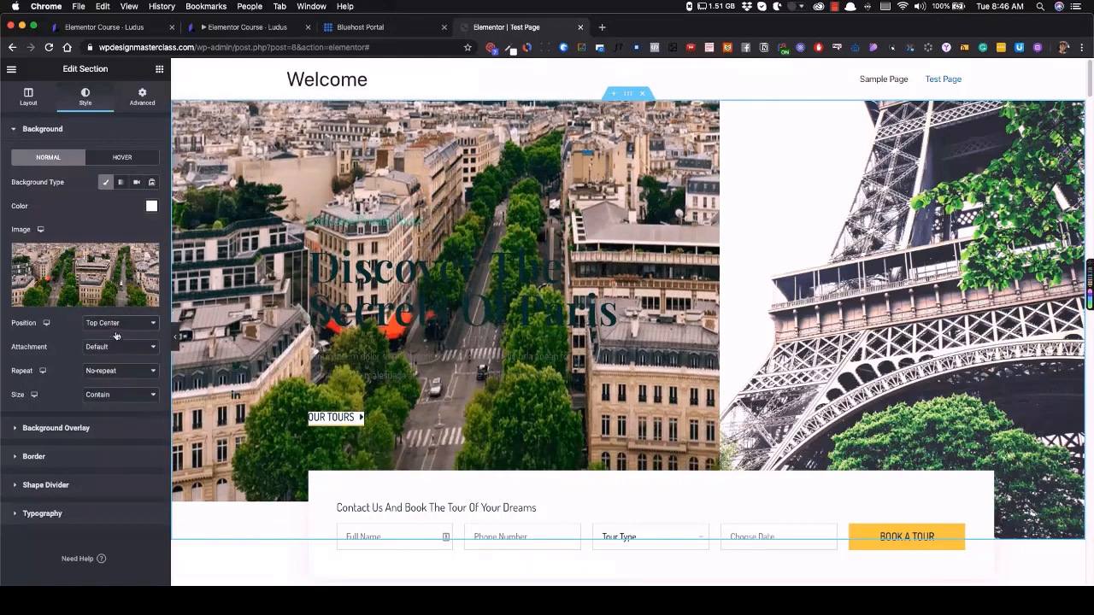
# Try the Bottom Left and Bottom Right positions for the hero's background image and set it to Top Left
pyautogui.click(119, 324)
pyautogui.click(116, 363)
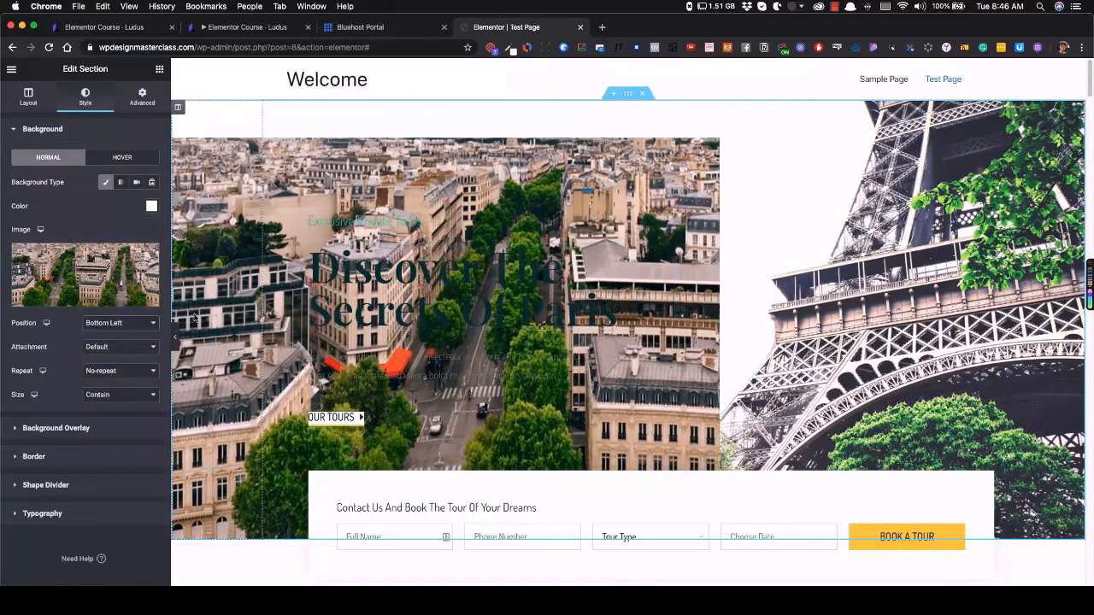
pyautogui.click(120, 325)
pyautogui.click(119, 336)
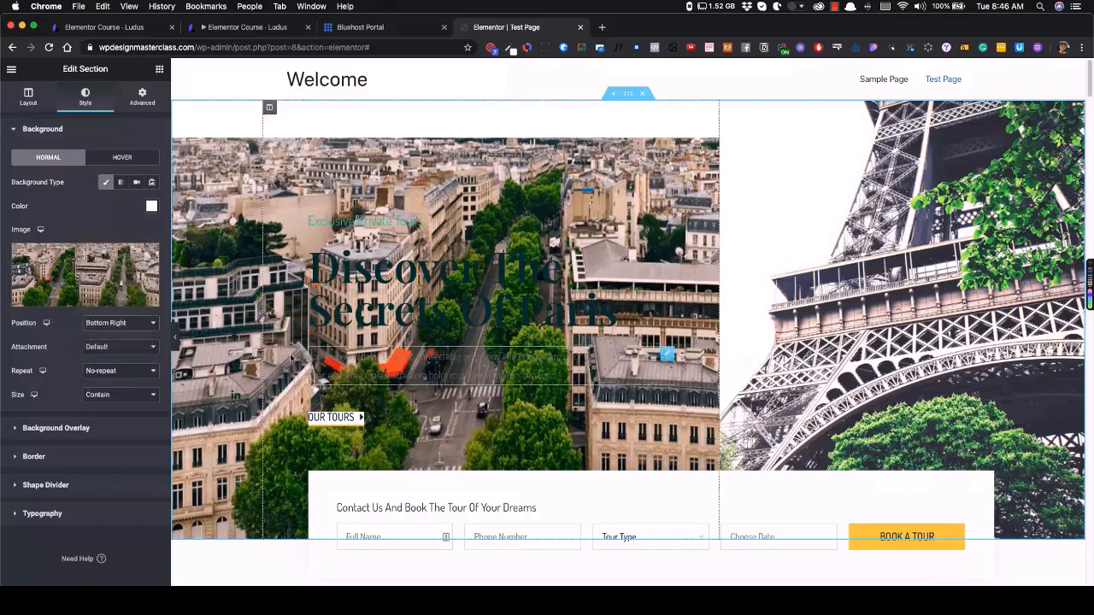
pyautogui.click(127, 326)
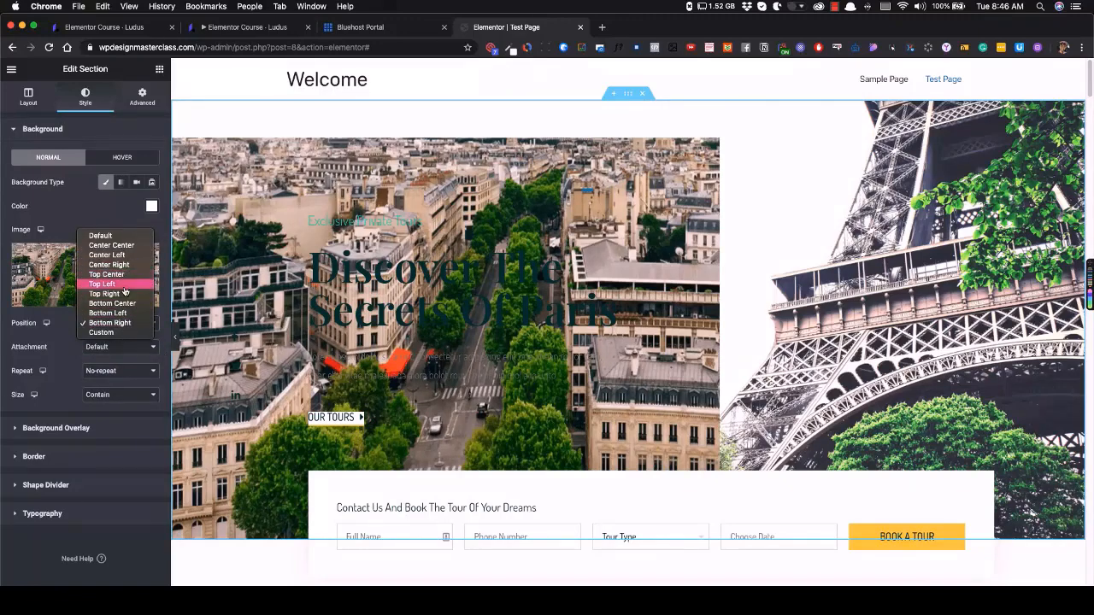
pyautogui.click(120, 284)
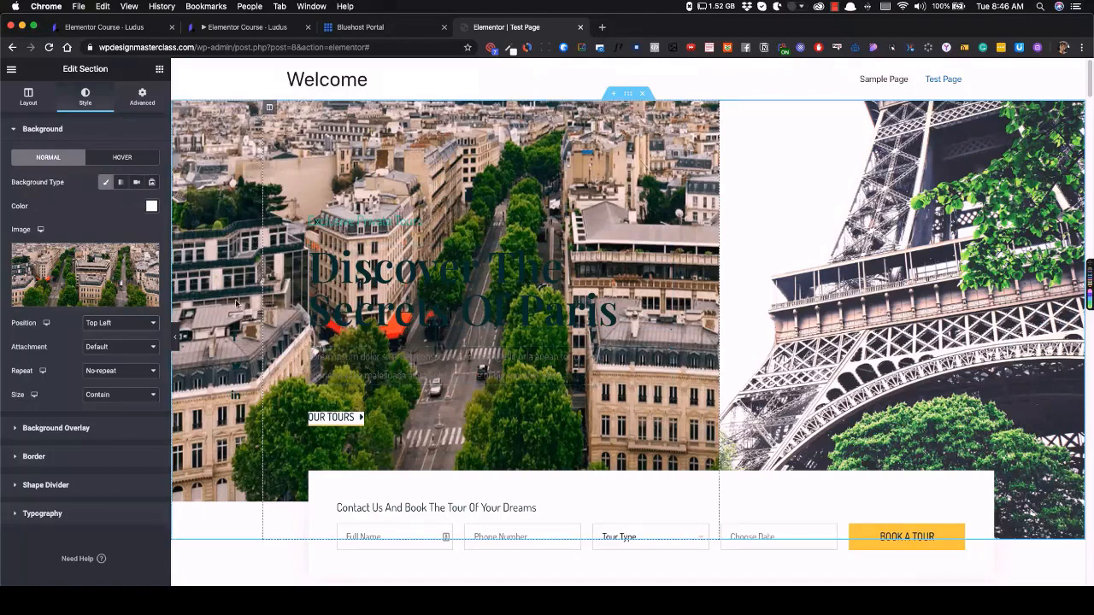
# Set the hero background image's size to Cover and add a classic white background overlay with 0.93 opacity
pyautogui.click(97, 396)
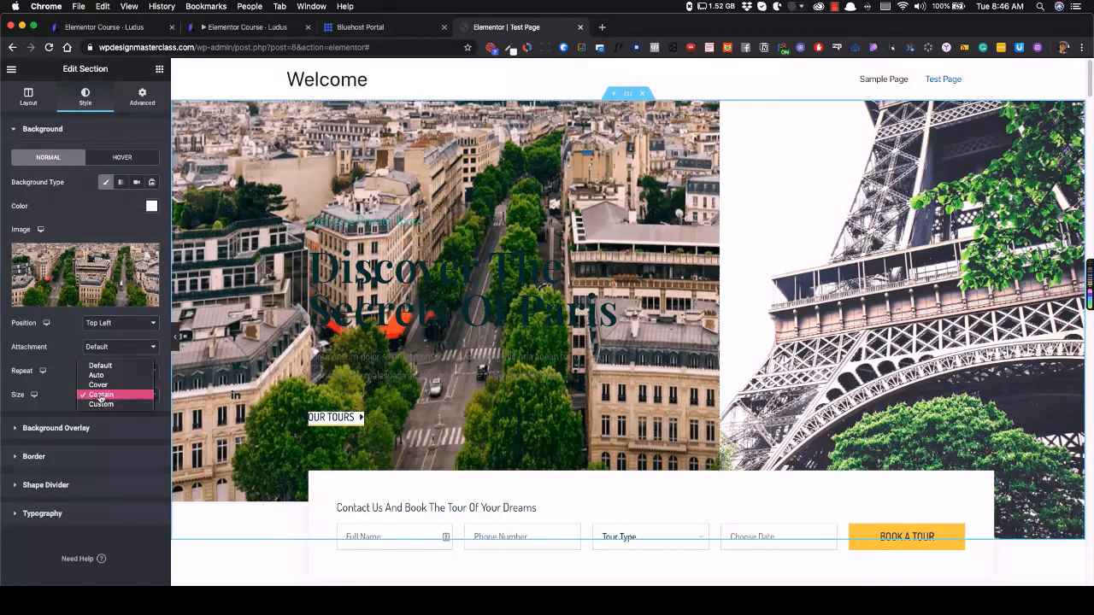
pyautogui.click(97, 385)
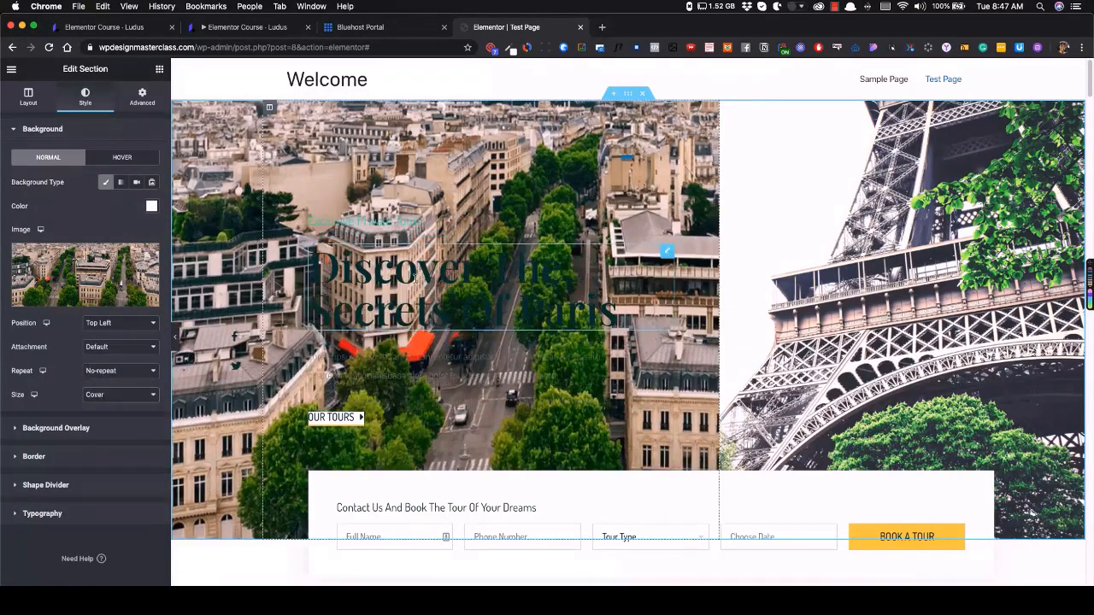
pyautogui.click(75, 430)
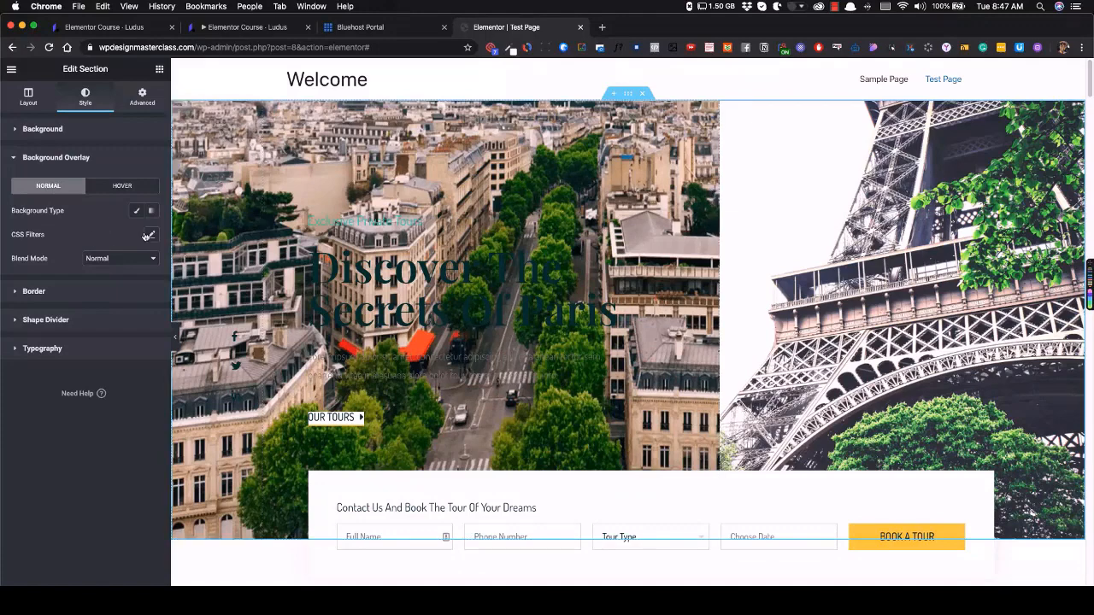
pyautogui.click(135, 211)
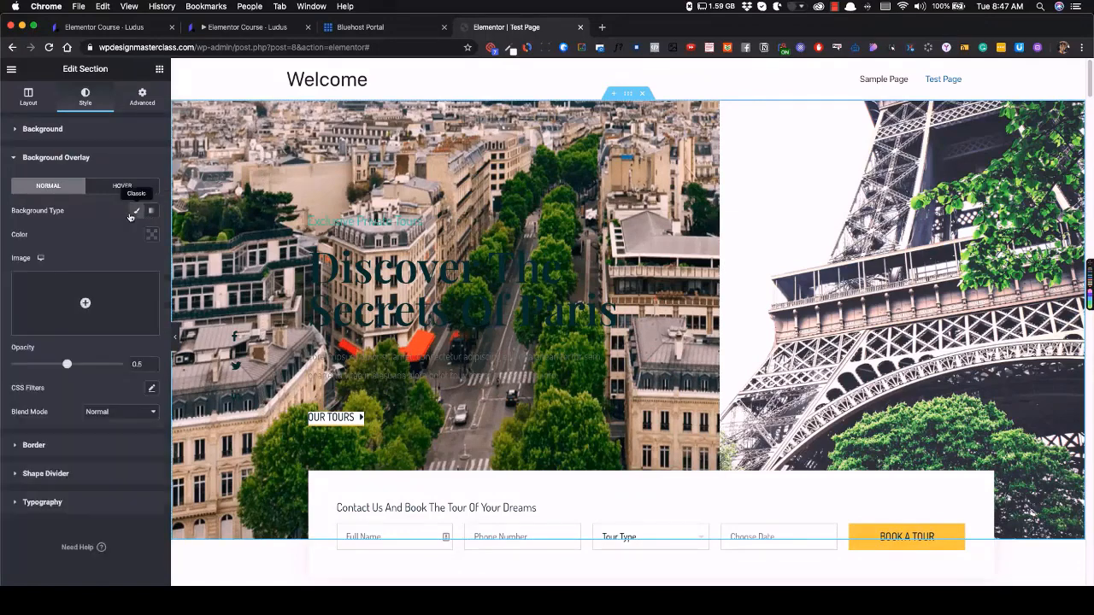
pyautogui.click(130, 261)
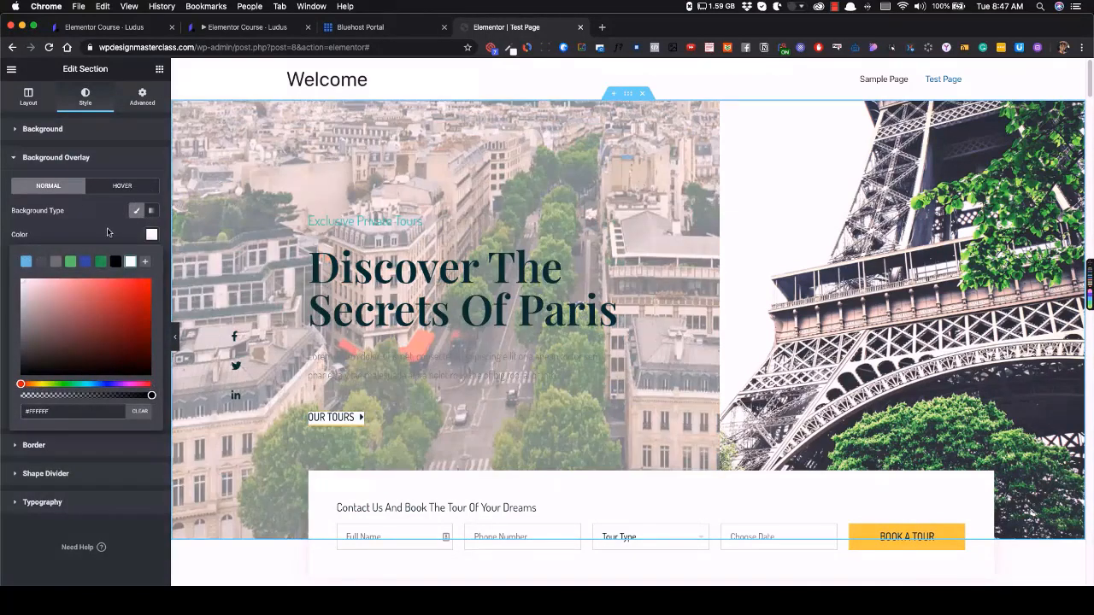
pyautogui.click(107, 232)
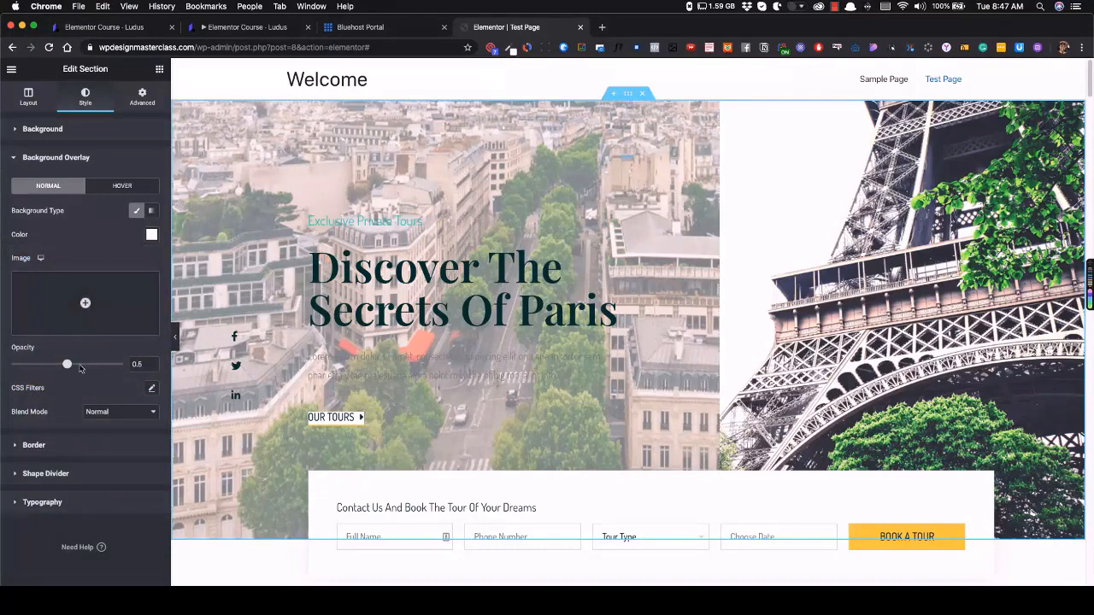
pyautogui.moveTo(79, 368); pyautogui.dragTo(117, 370)
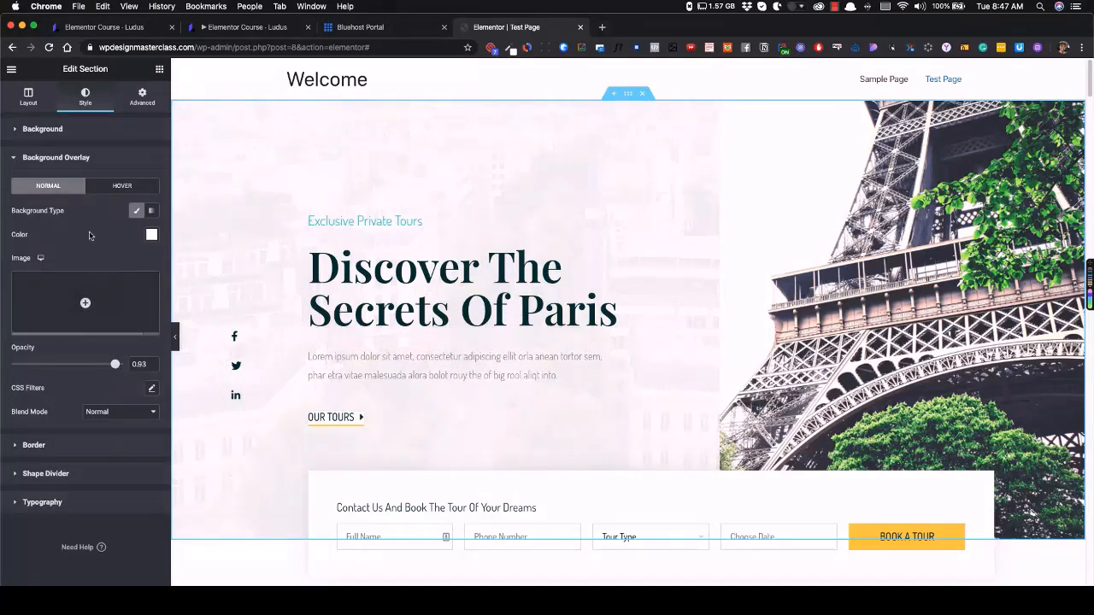
# Insert HomeHeroBG-1.png from the media library as the hero section's background overlay image
pyautogui.click(88, 282)
pyautogui.click(475, 209)
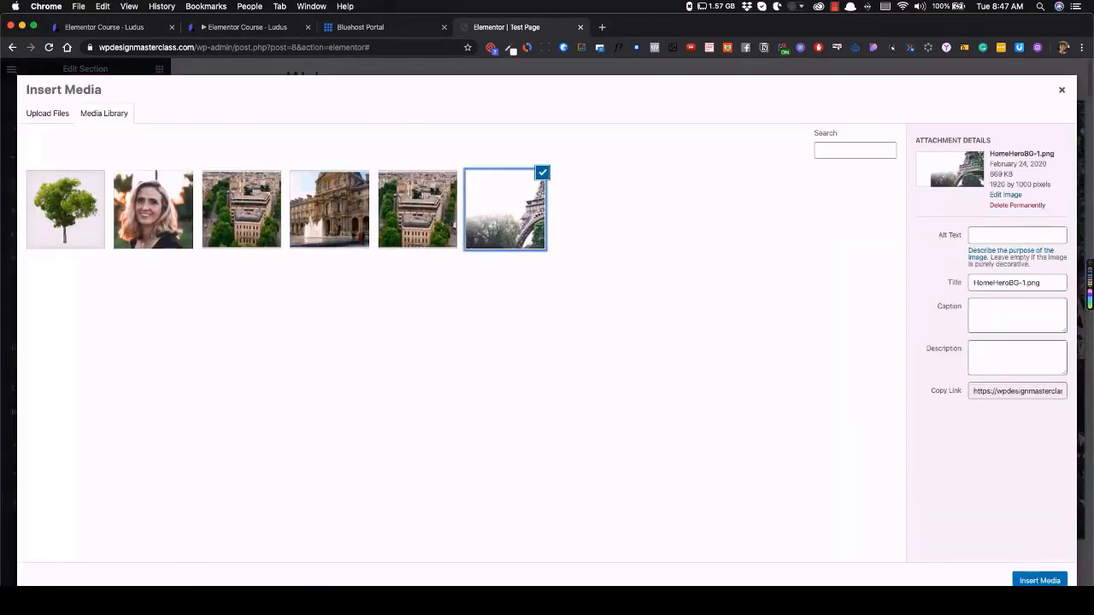
pyautogui.click(1040, 581)
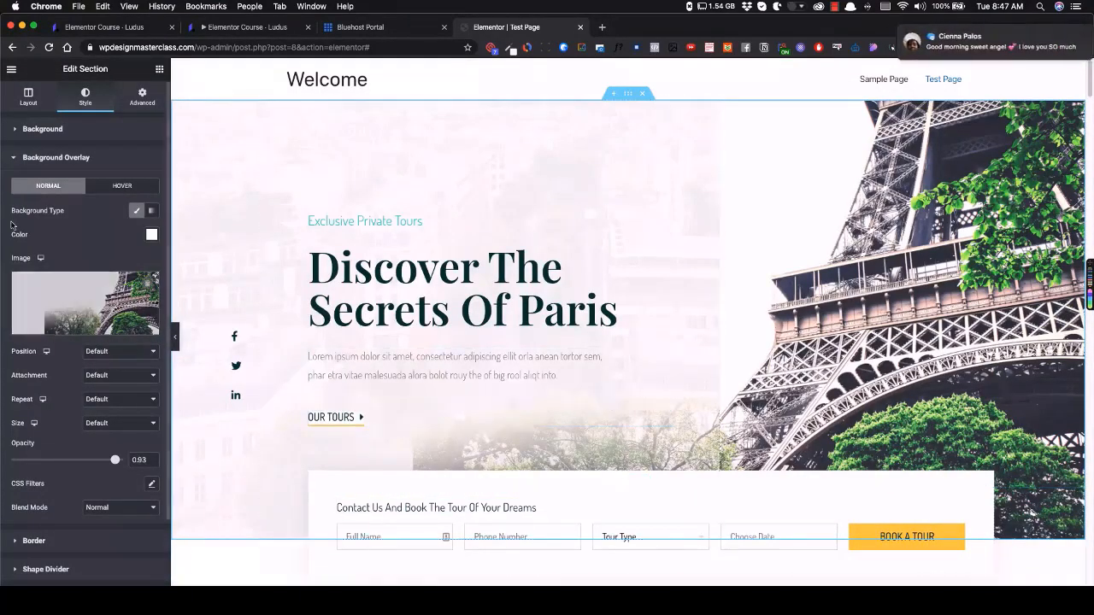
pyautogui.click(66, 162)
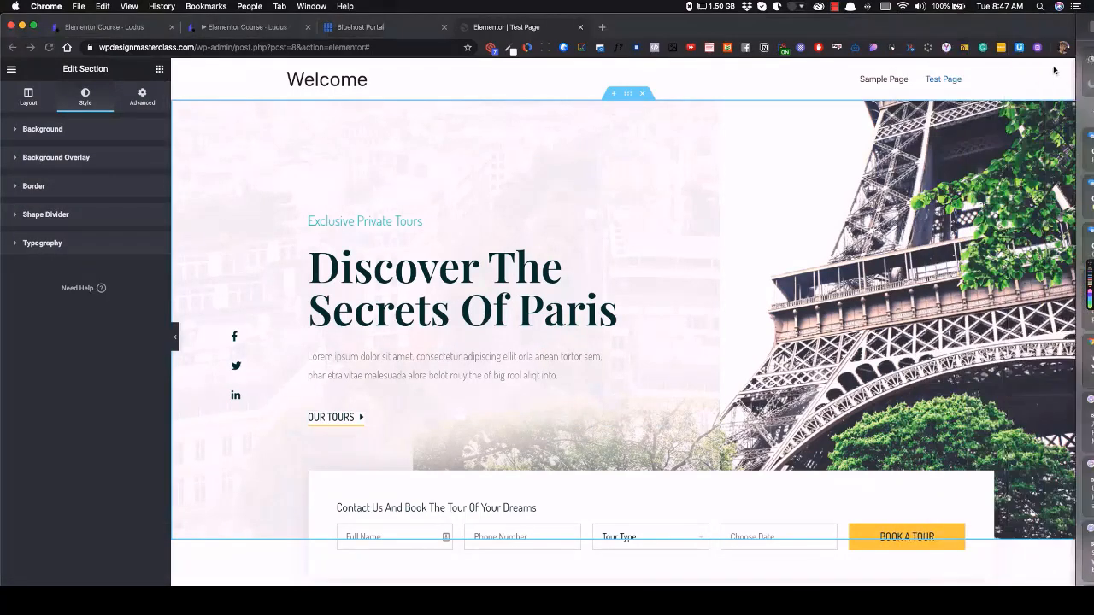
# Reselect the hero section on the canvas and examine its border style settings
pyautogui.scroll(-1, 686, 471)
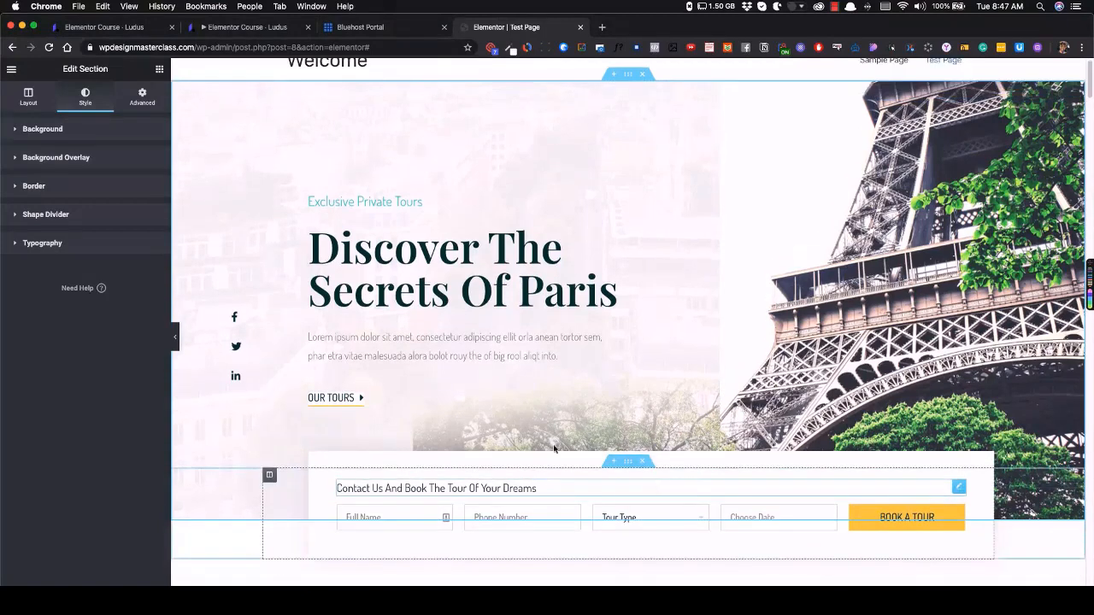
pyautogui.click(502, 226)
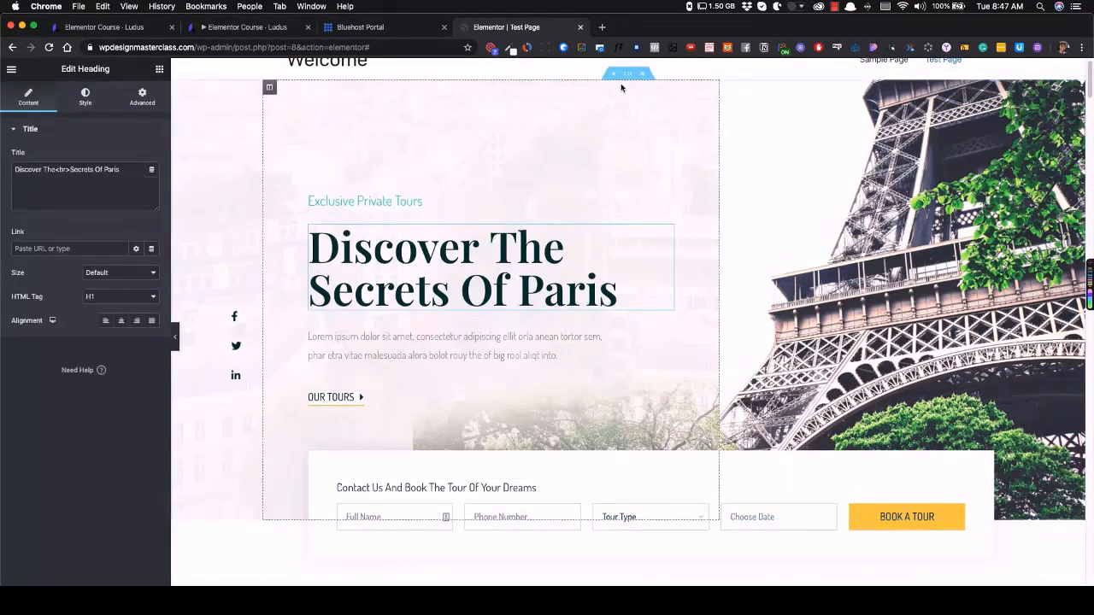
pyautogui.click(627, 74)
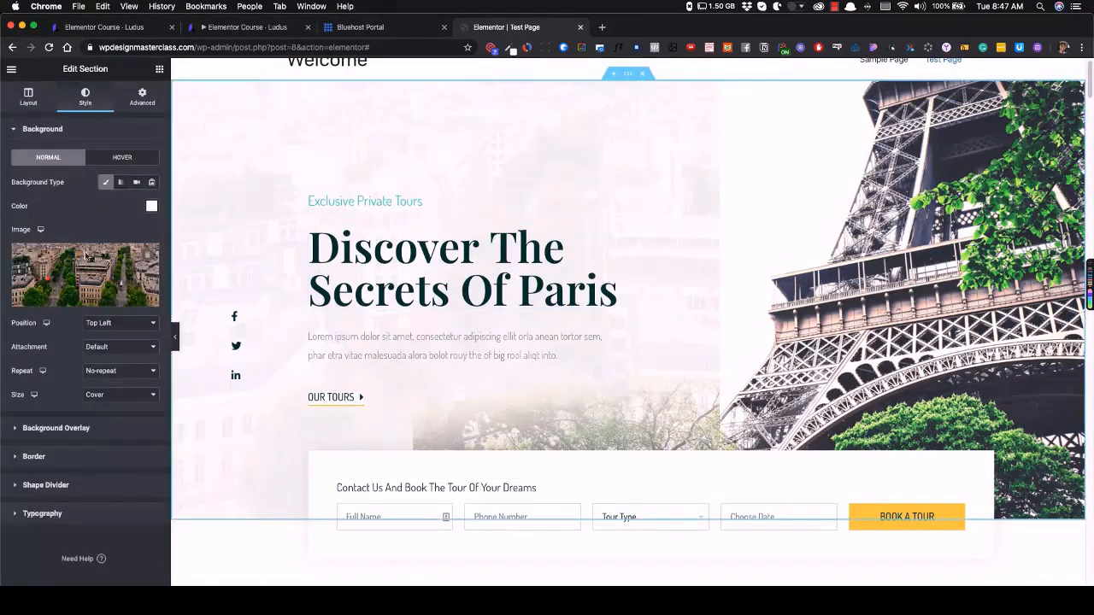
pyautogui.click(76, 459)
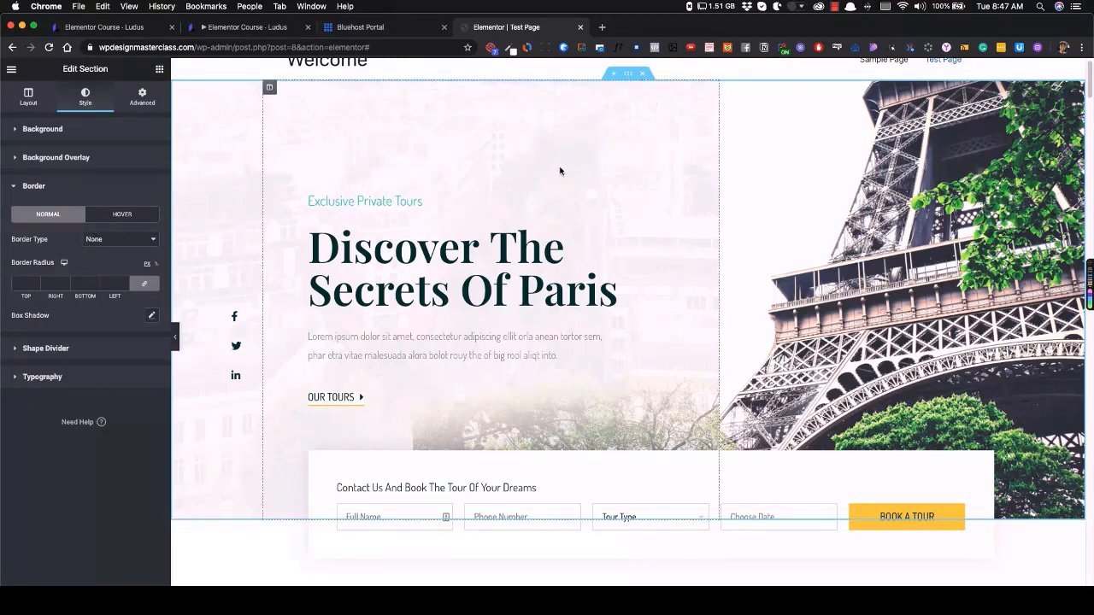
# Try a Zigzag shape divider on the hero section's top edge and reset it to None
pyautogui.click(105, 351)
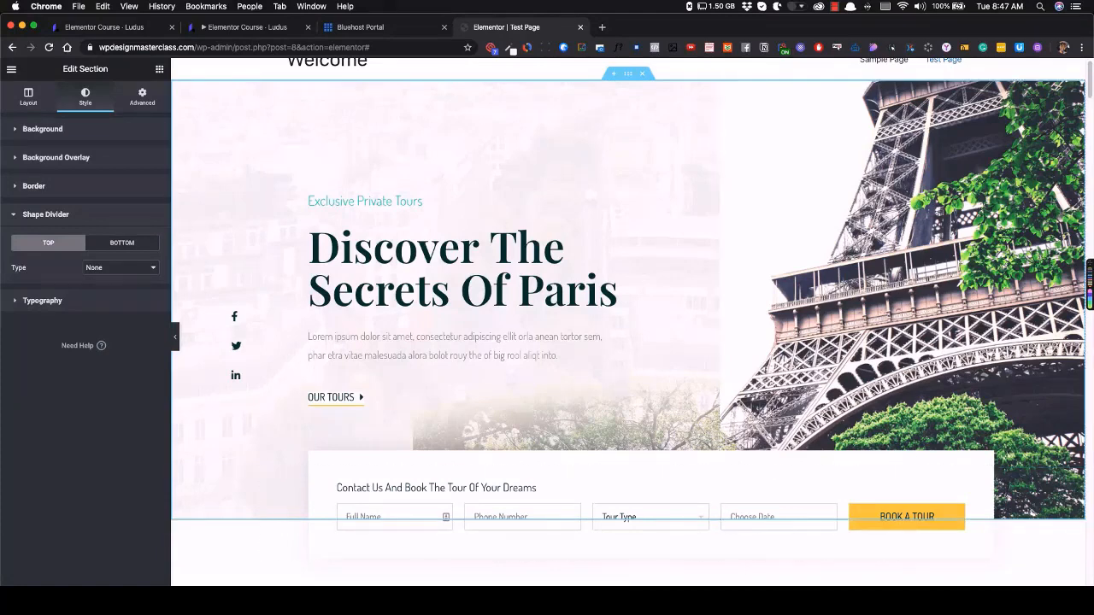
pyautogui.click(121, 269)
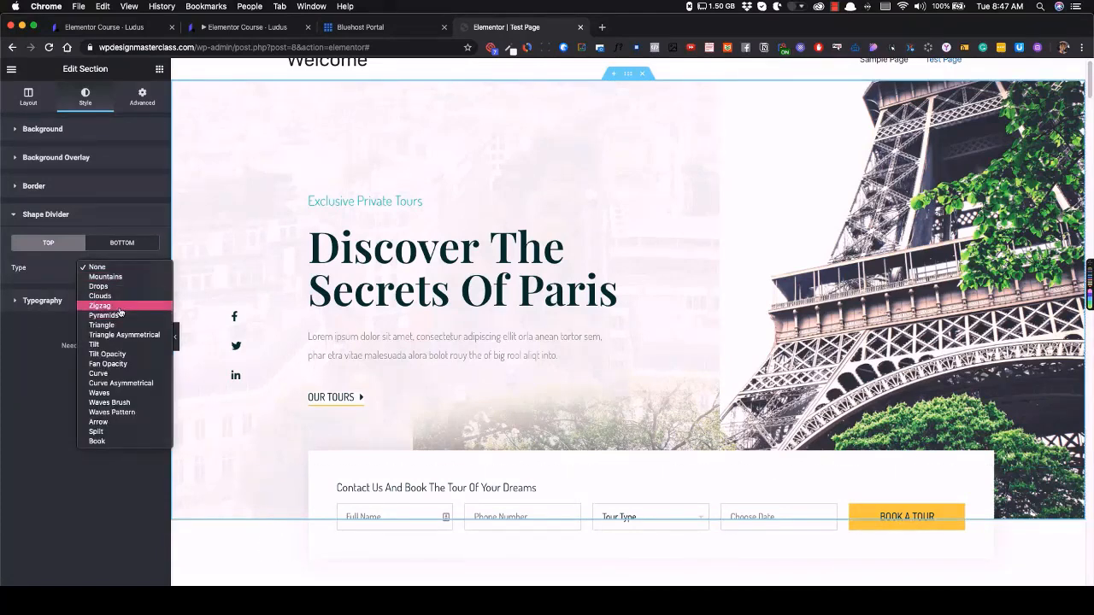
pyautogui.click(102, 306)
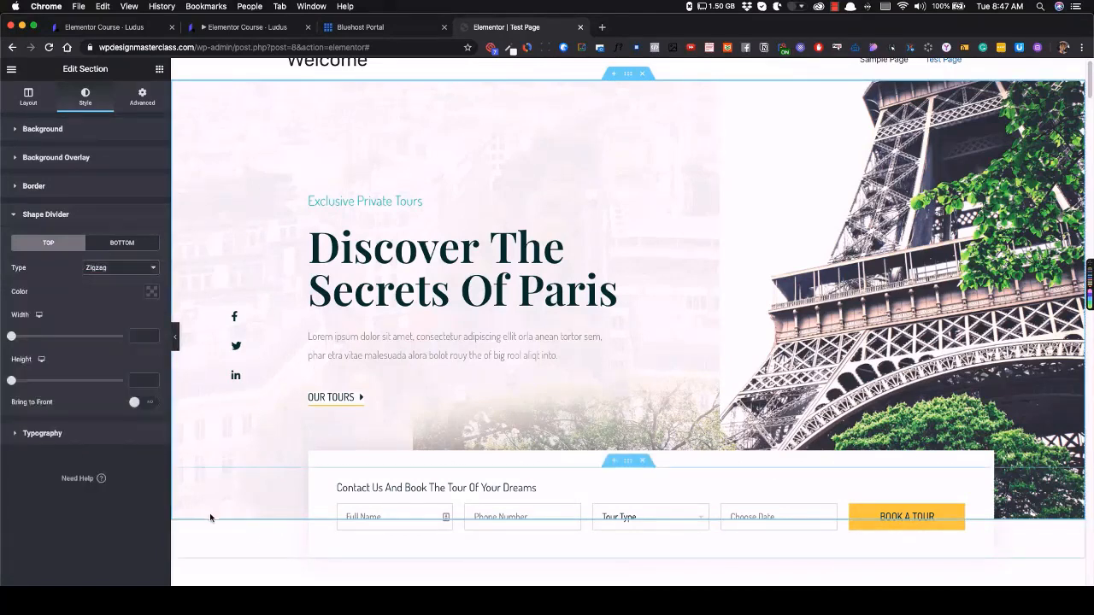
pyautogui.click(126, 272)
pyautogui.click(113, 229)
# Try a Drops shape divider on the hero section's bottom edge and preview it across the full page width
pyautogui.click(113, 242)
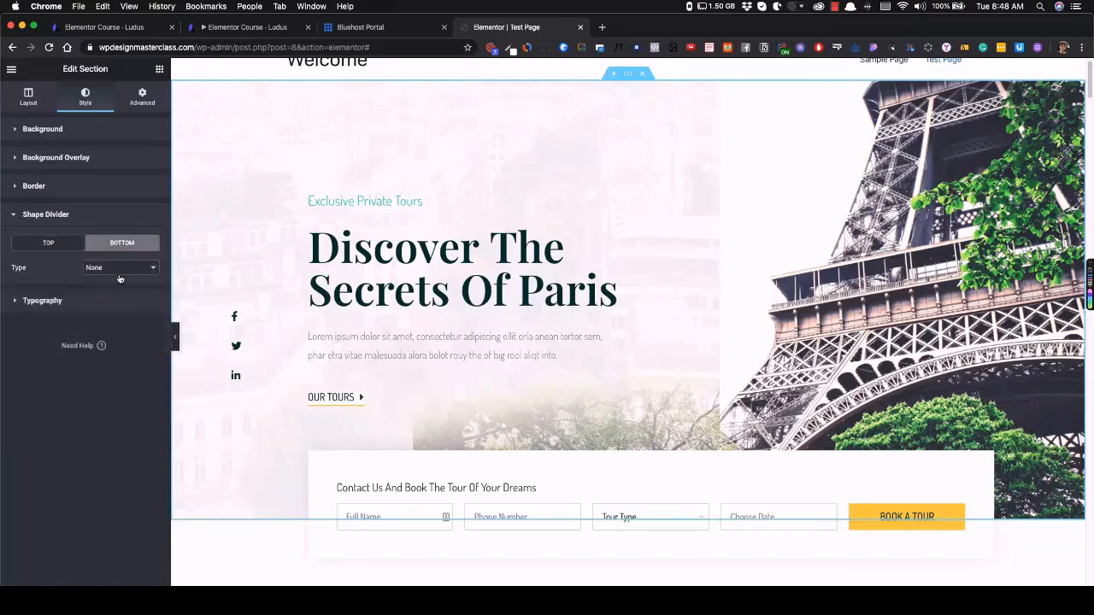
pyautogui.click(120, 271)
pyautogui.click(122, 286)
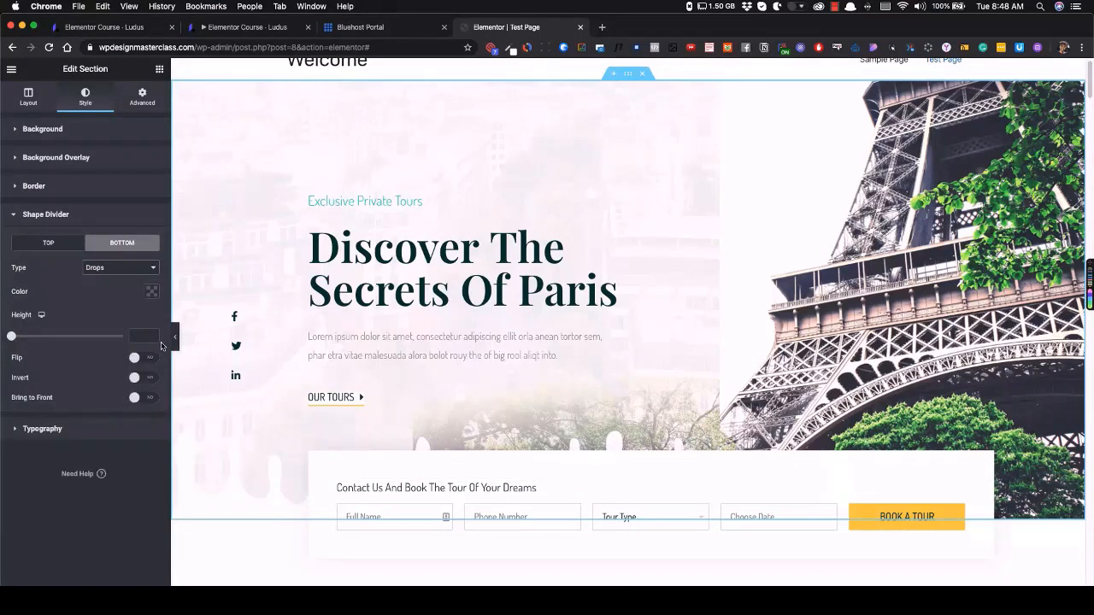
pyautogui.click(174, 338)
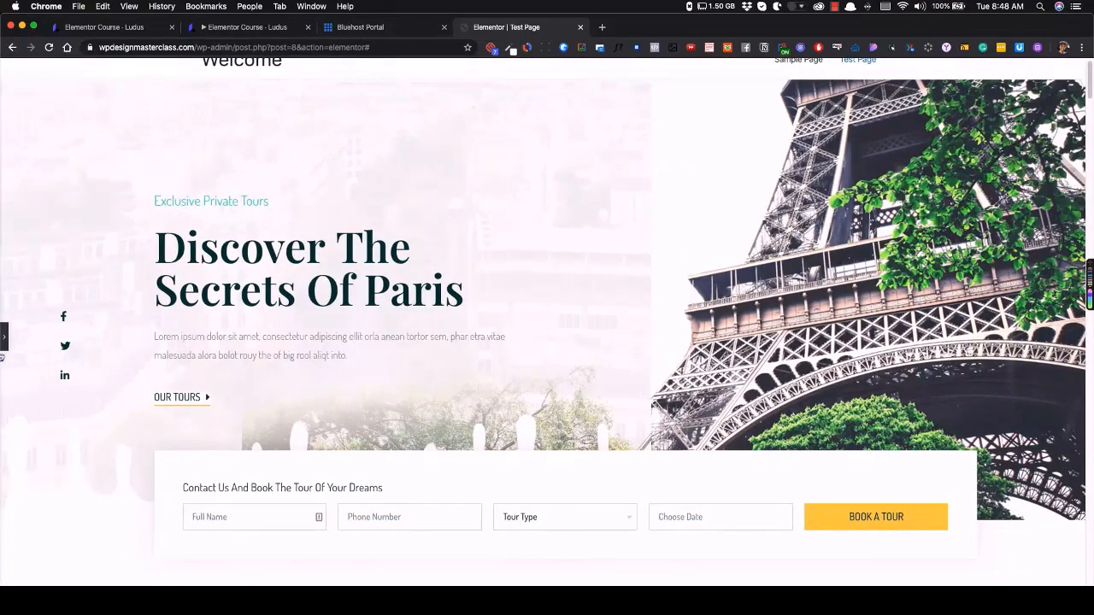
pyautogui.click(3, 336)
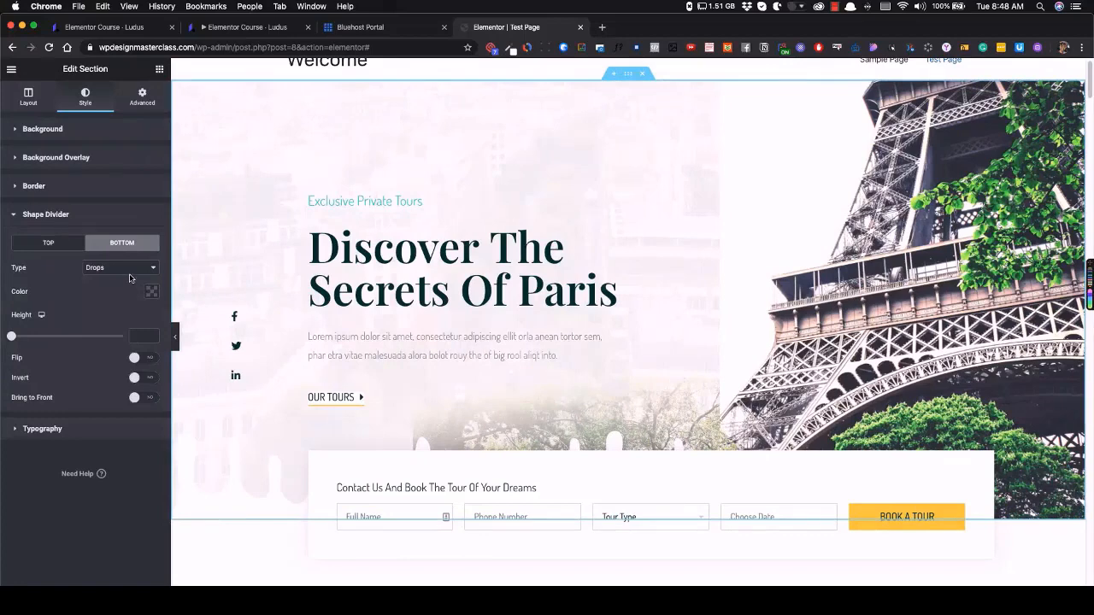
# Change the hero section's bottom shape divider to Curve and open the section's advanced settings
pyautogui.click(130, 277)
pyautogui.click(134, 358)
pyautogui.click(125, 271)
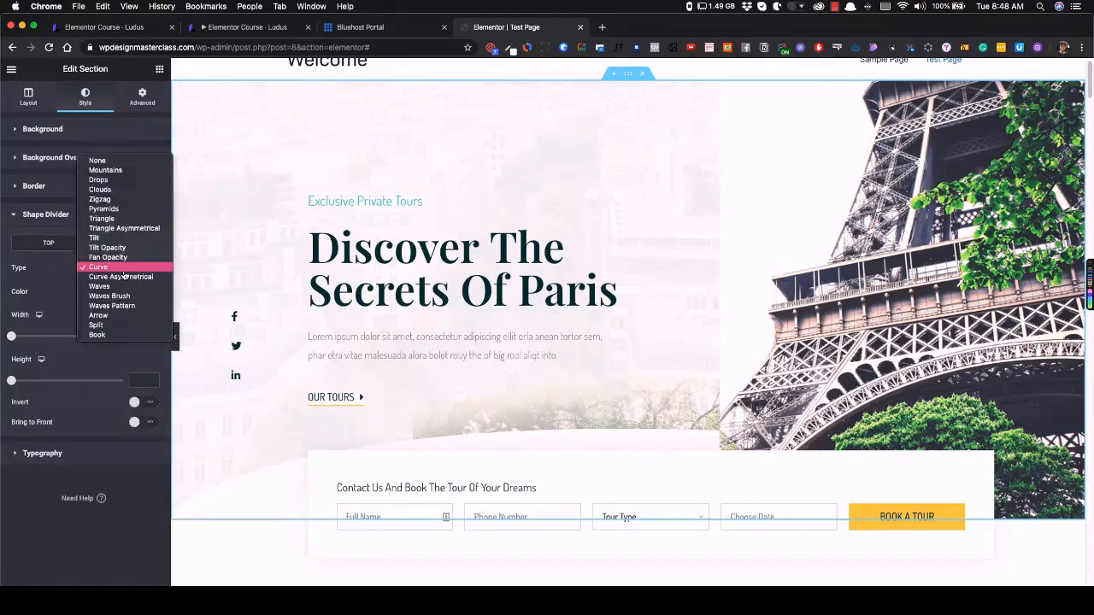
pyautogui.click(38, 274)
pyautogui.click(152, 102)
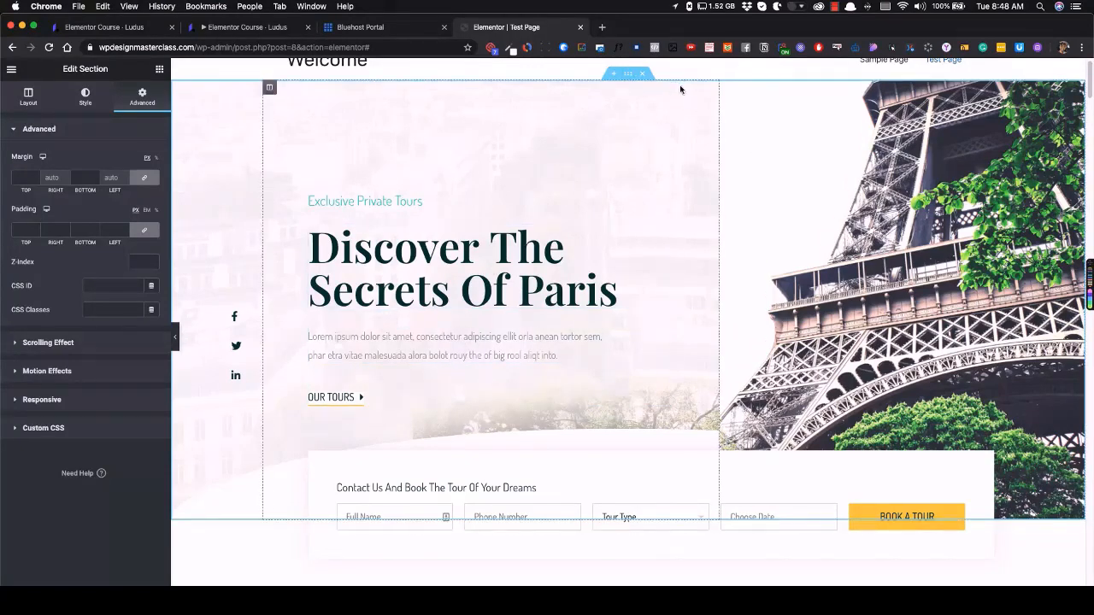
# Replace the hero heading's title with "The Greatest Design Course"
pyautogui.click(467, 283)
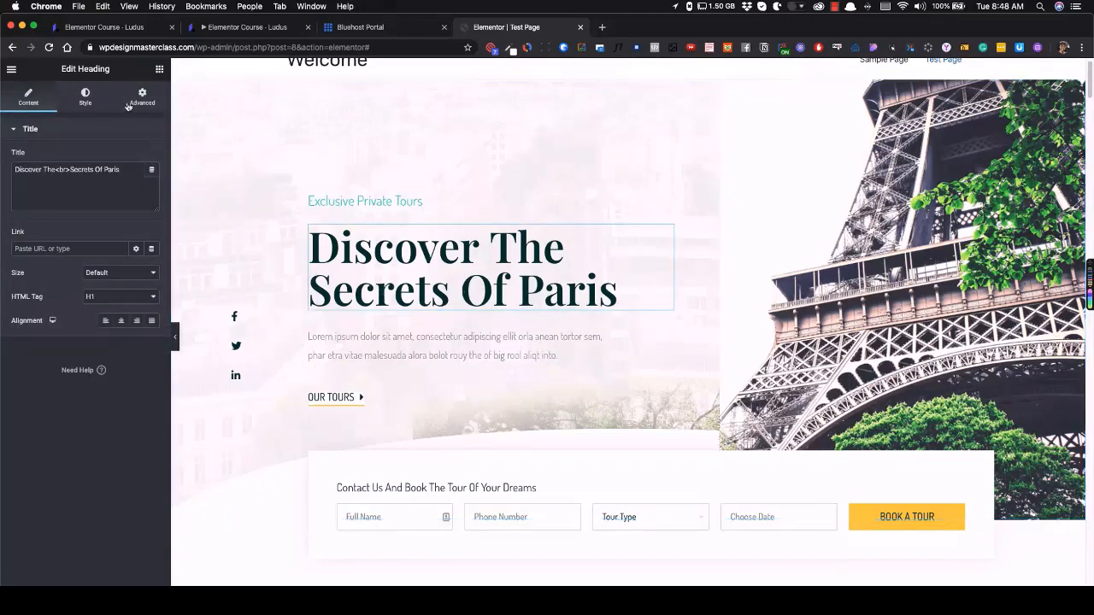
pyautogui.click(87, 186)
pyautogui.press('super+a')
pyautogui.write('The Greatest')
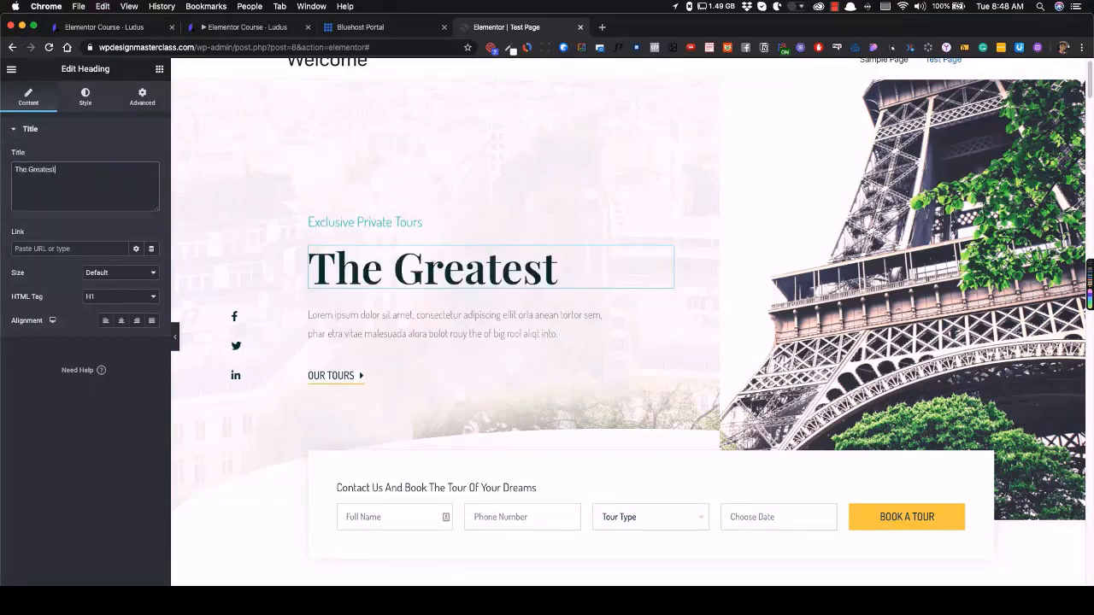
pyautogui.write('t')
pyautogui.press('BackSpace')
pyautogui.write('Design Crouse')
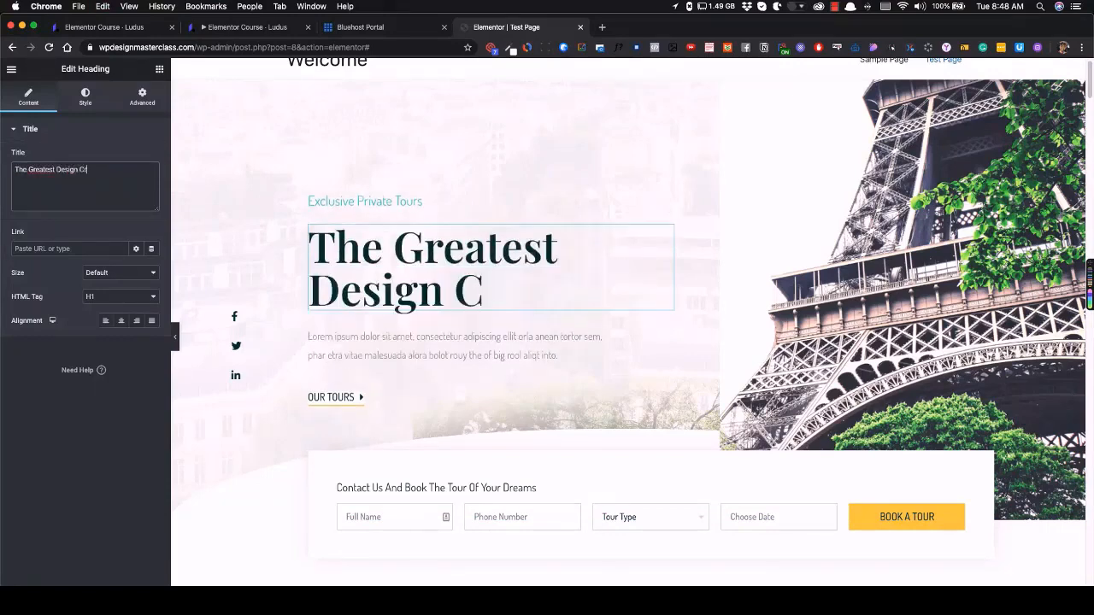
pyautogui.press('BackSpace')
pyautogui.press('BackSpace')
pyautogui.press('BackSpace')
pyautogui.press('BackSpace')
pyautogui.write('ourse')
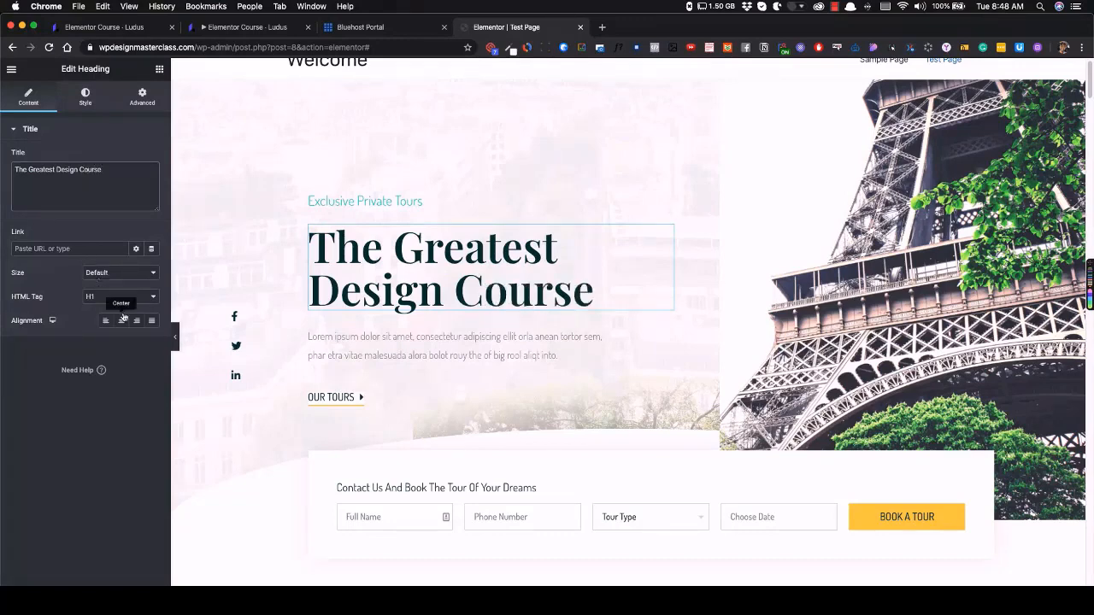
# Set the hero heading's alignment to left after trying center, and make its text color black
pyautogui.click(122, 321)
pyautogui.click(105, 321)
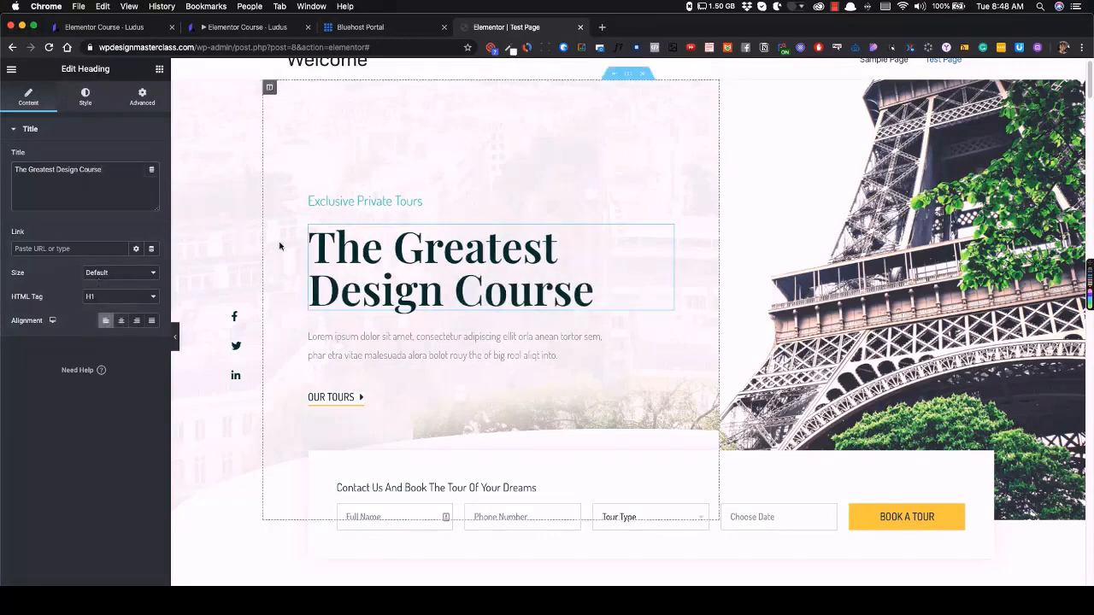
pyautogui.click(87, 99)
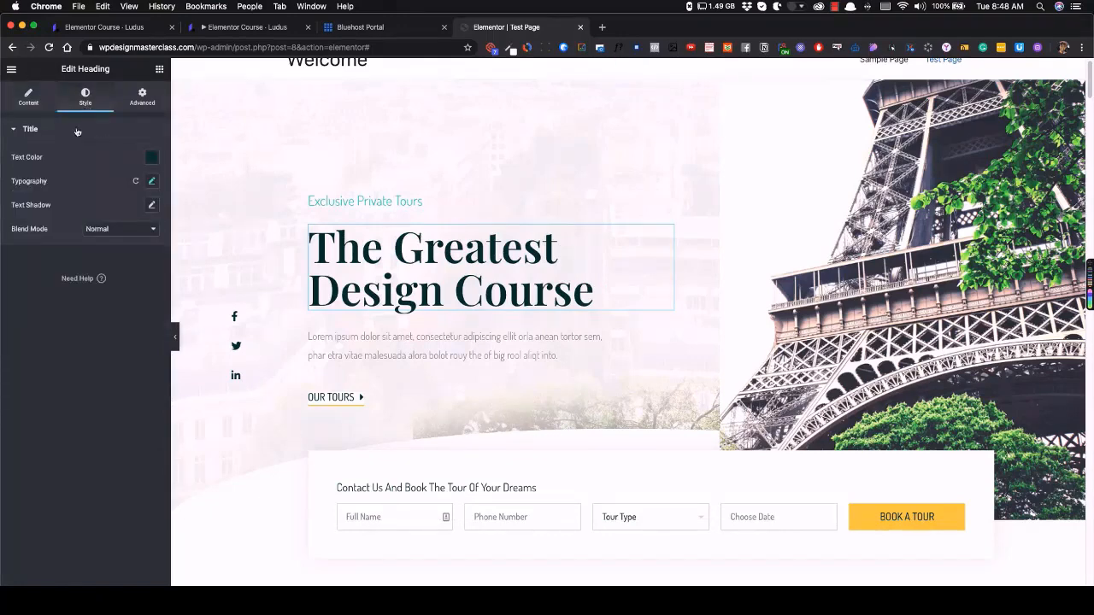
pyautogui.click(150, 157)
pyautogui.moveTo(143, 278); pyautogui.dragTo(4, 413)
pyautogui.click(71, 429)
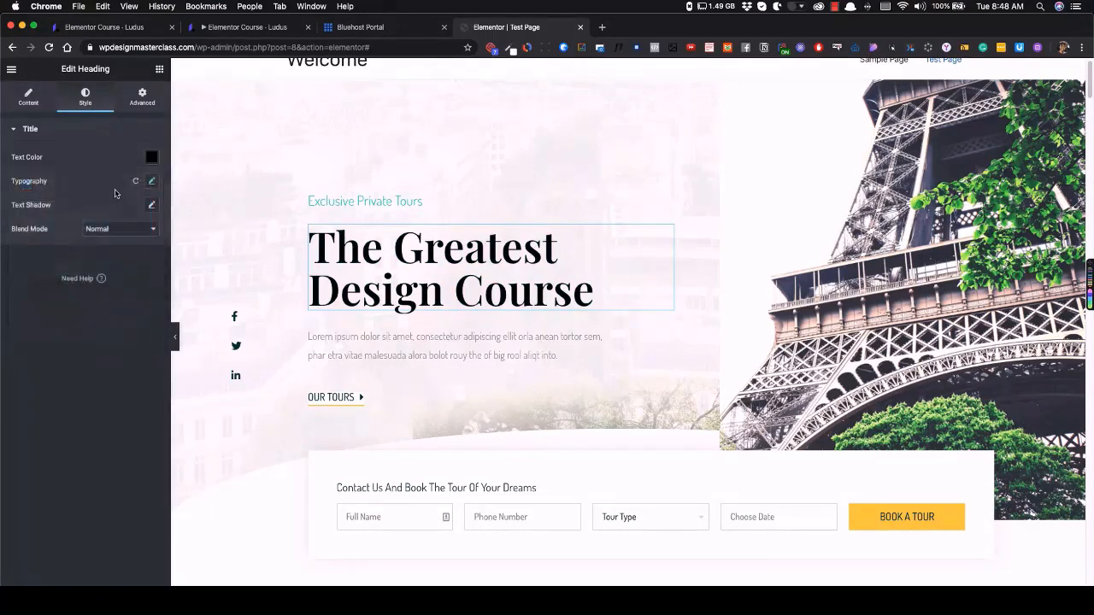
# Review the heading's font family list, keeping Playfair Display, and set the font size to 85 px
pyautogui.click(151, 181)
pyautogui.click(130, 217)
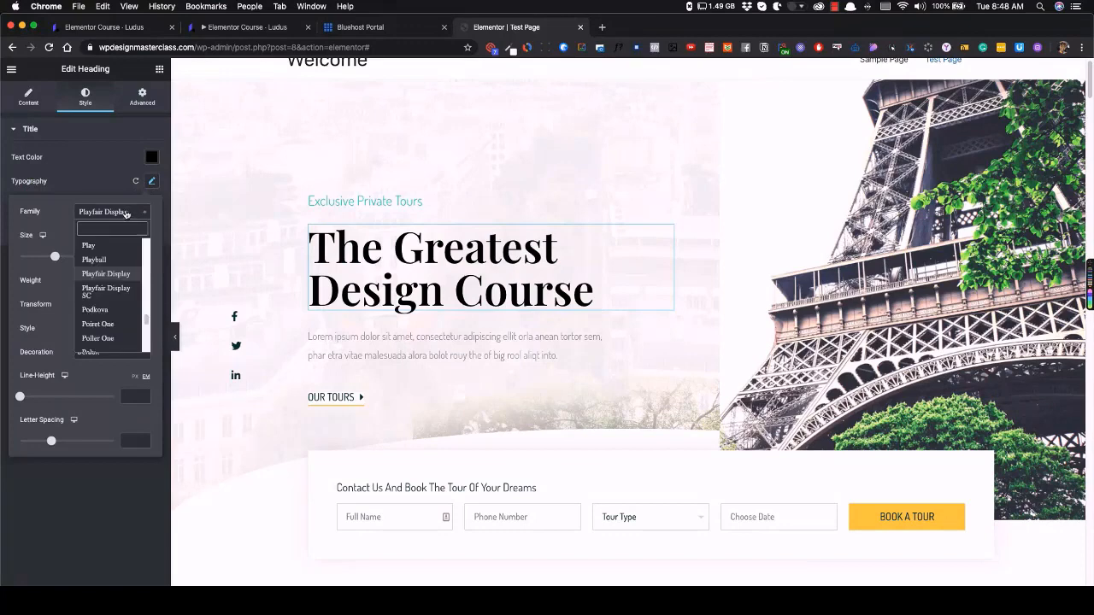
pyautogui.click(130, 217)
pyautogui.moveTo(55, 256); pyautogui.dragTo(84, 315)
# Try font weight 100 on the heading, set the weight to 900, and set the text transform to Uppercase
pyautogui.click(121, 279)
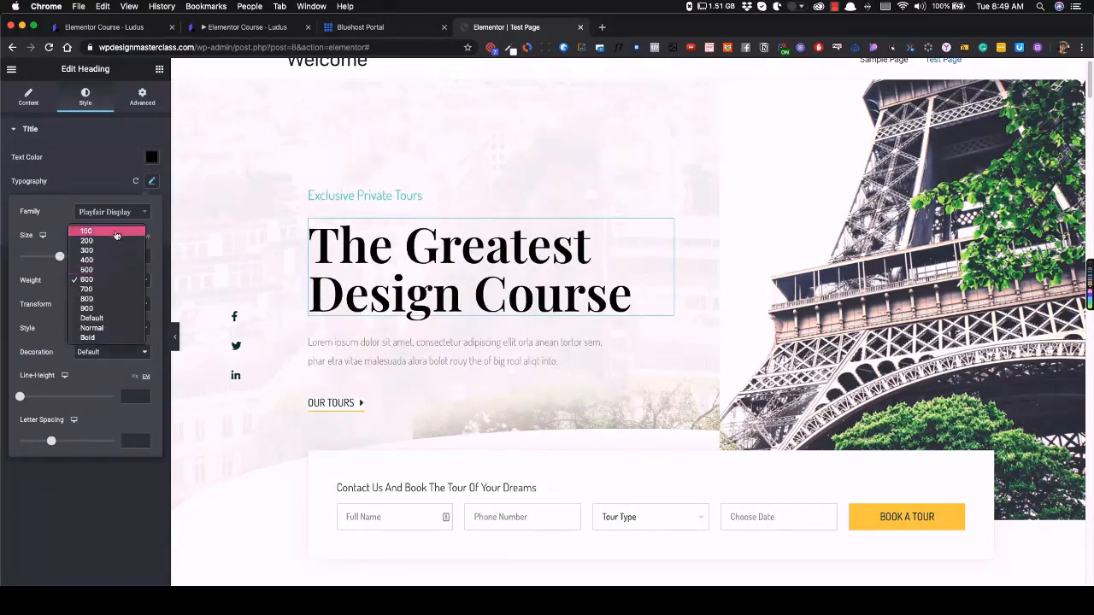
pyautogui.click(113, 232)
pyautogui.click(112, 282)
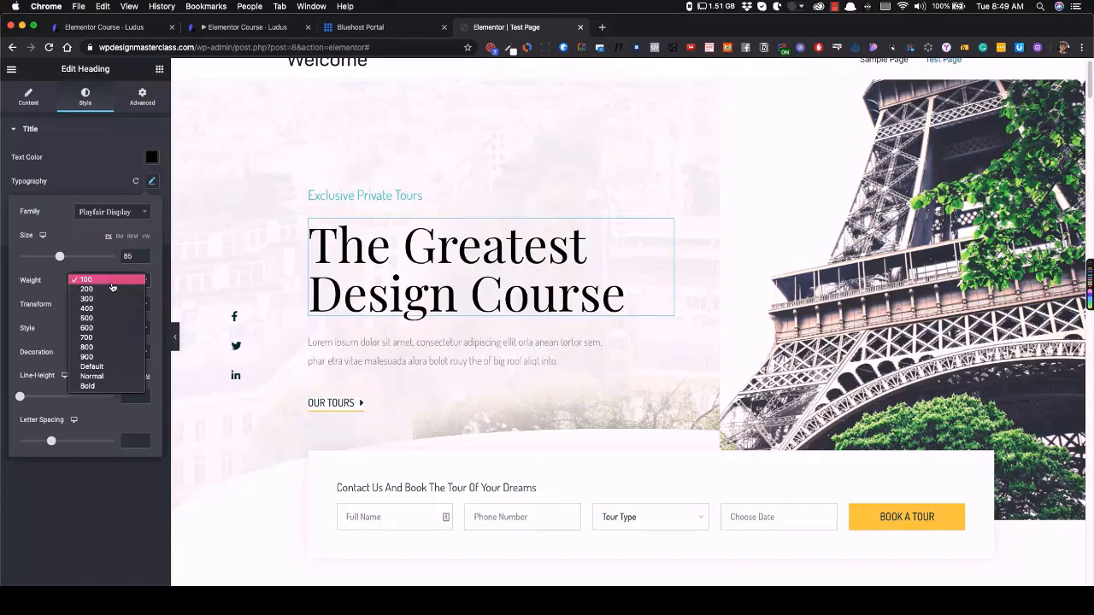
pyautogui.click(107, 357)
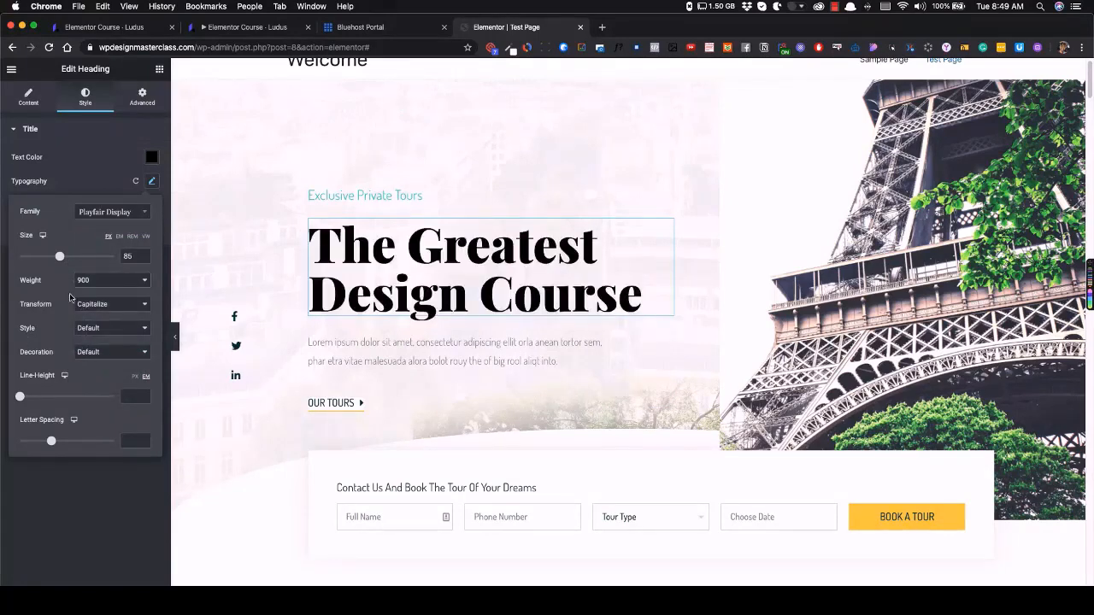
pyautogui.click(94, 304)
pyautogui.click(96, 282)
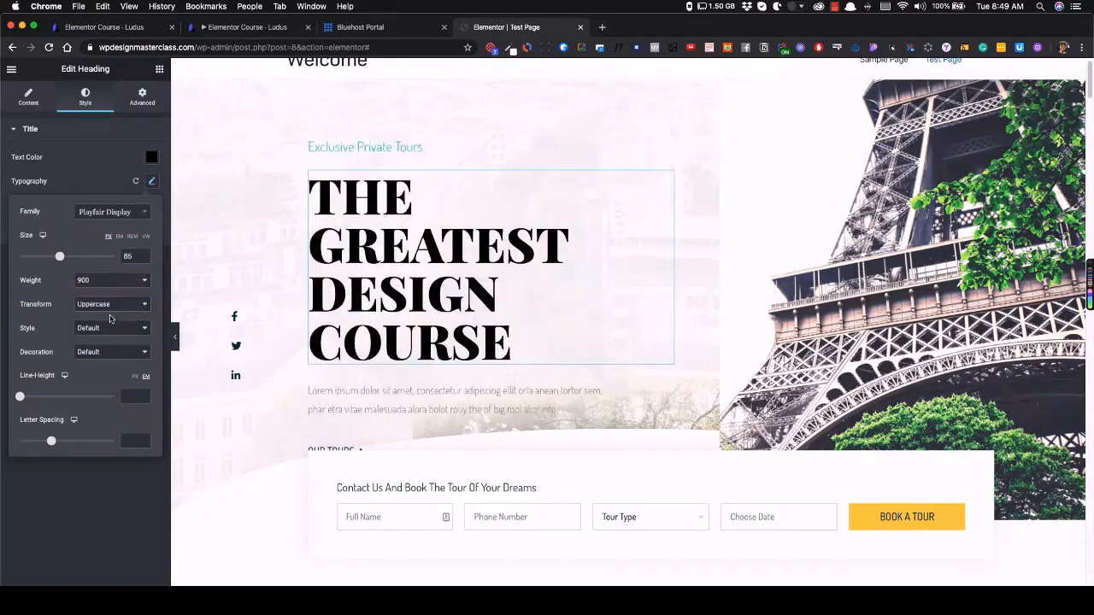
# Reset the hero heading's text transform to Default, and adjust its spacing with a larger line height and tighter letter spacing
pyautogui.click(110, 306)
pyautogui.click(110, 291)
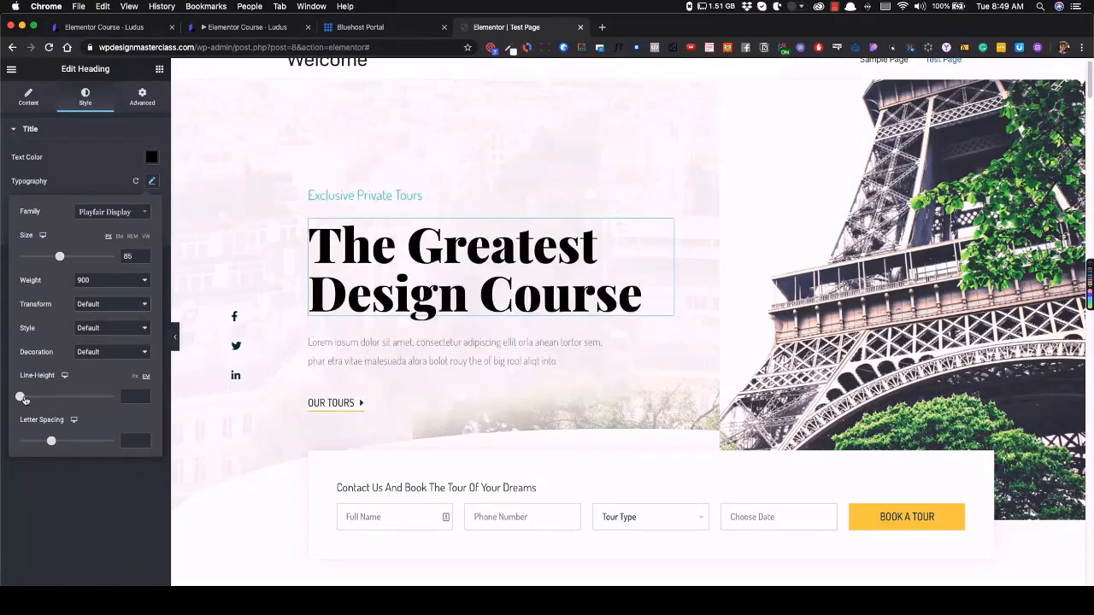
pyautogui.moveTo(23, 399)
pyautogui.mouseDown()
pyautogui.moveTo(54, 397)
pyautogui.moveTo(24, 396)
pyautogui.moveTo(46, 397)
pyautogui.moveTo(33, 397)
pyautogui.mouseUp()
pyautogui.moveTo(52, 441); pyautogui.dragTo(8, 439)
pyautogui.click(99, 133)
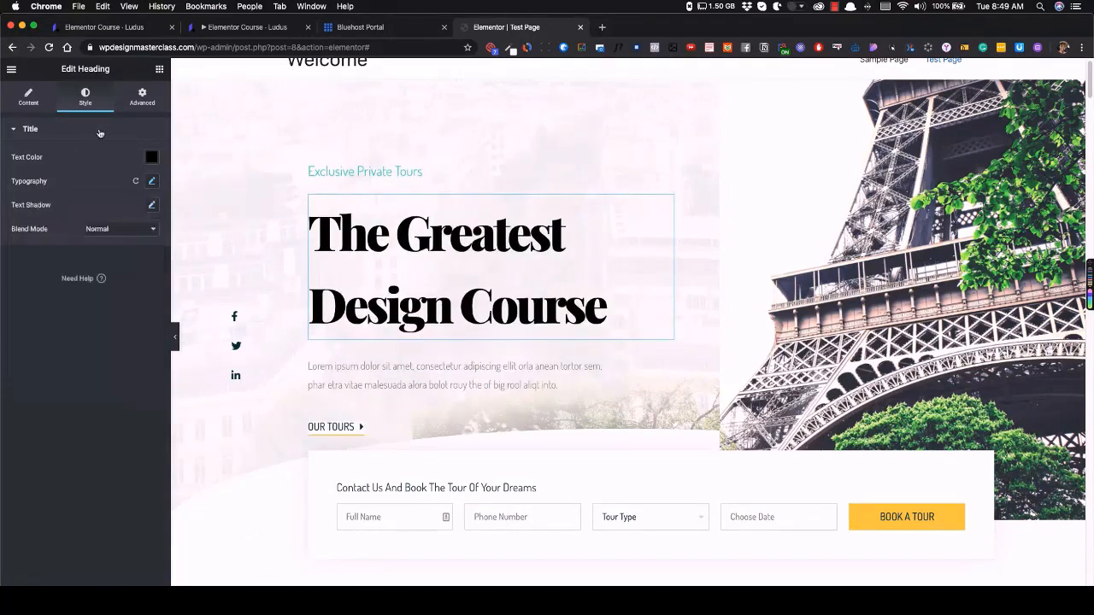
# Review the heading's Advanced and Content settings, and look through the page's sections down to the 404 block and back to the hero
pyautogui.click(143, 96)
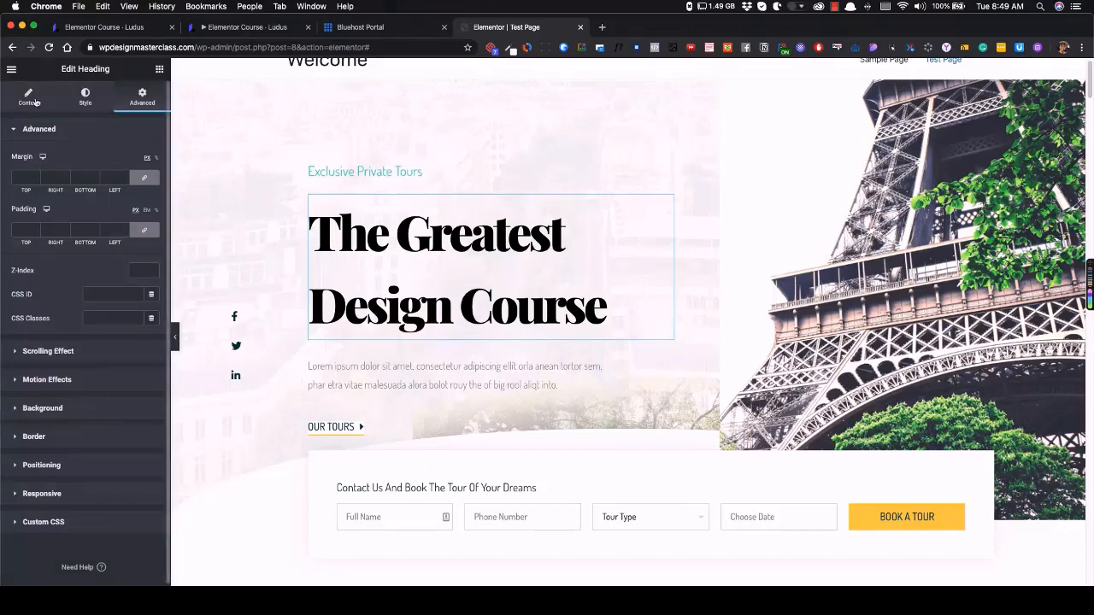
pyautogui.click(31, 99)
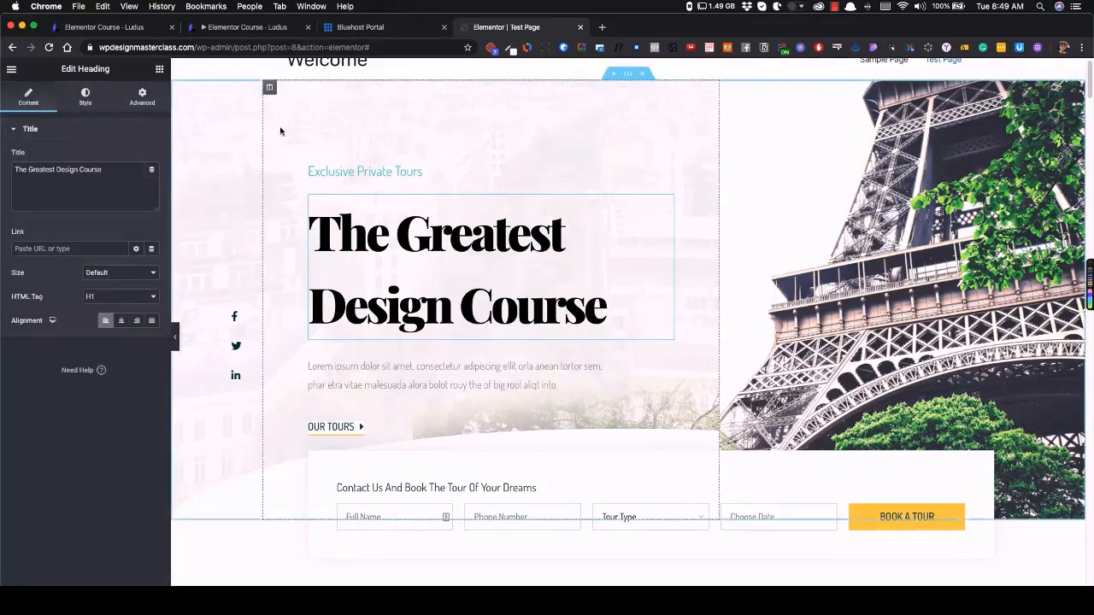
pyautogui.scroll(-6, 763, 253)
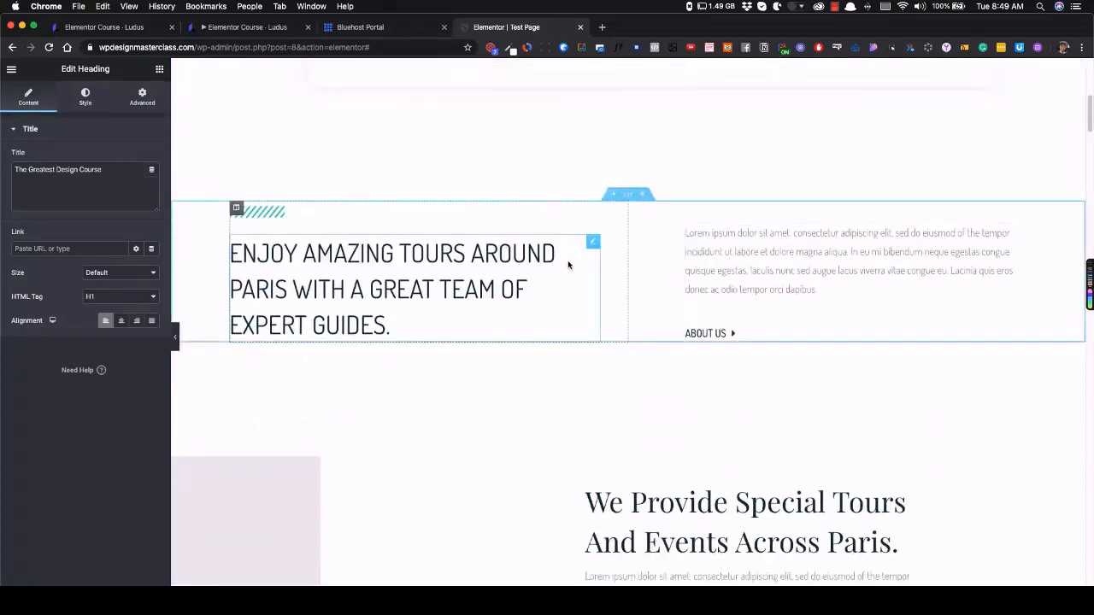
pyautogui.scroll(-5, 569, 265)
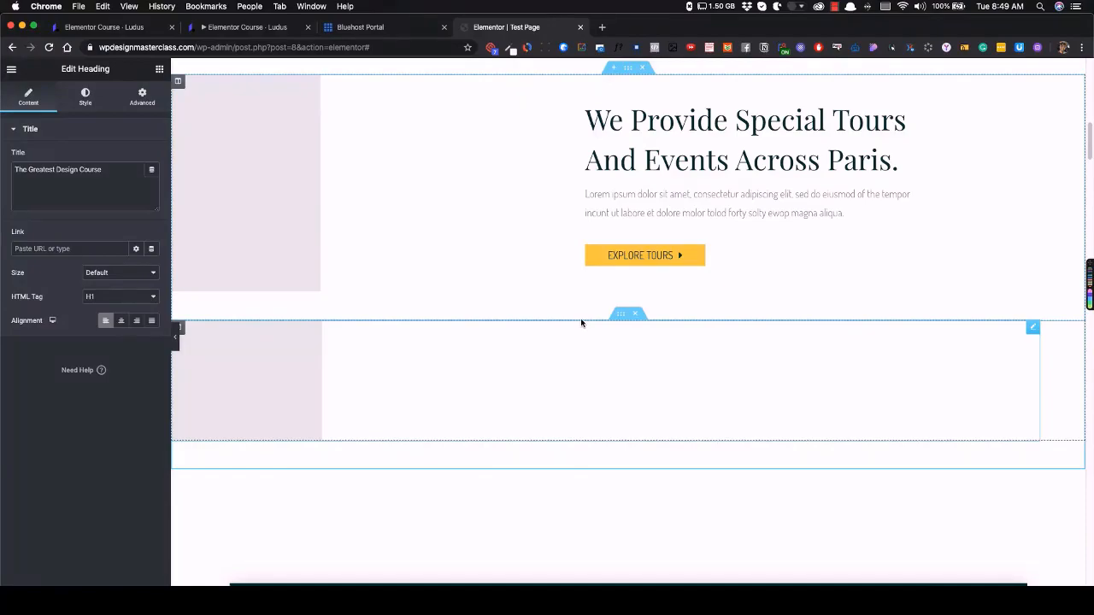
pyautogui.scroll(-10, 432, 481)
pyautogui.scroll(15, 457, 453)
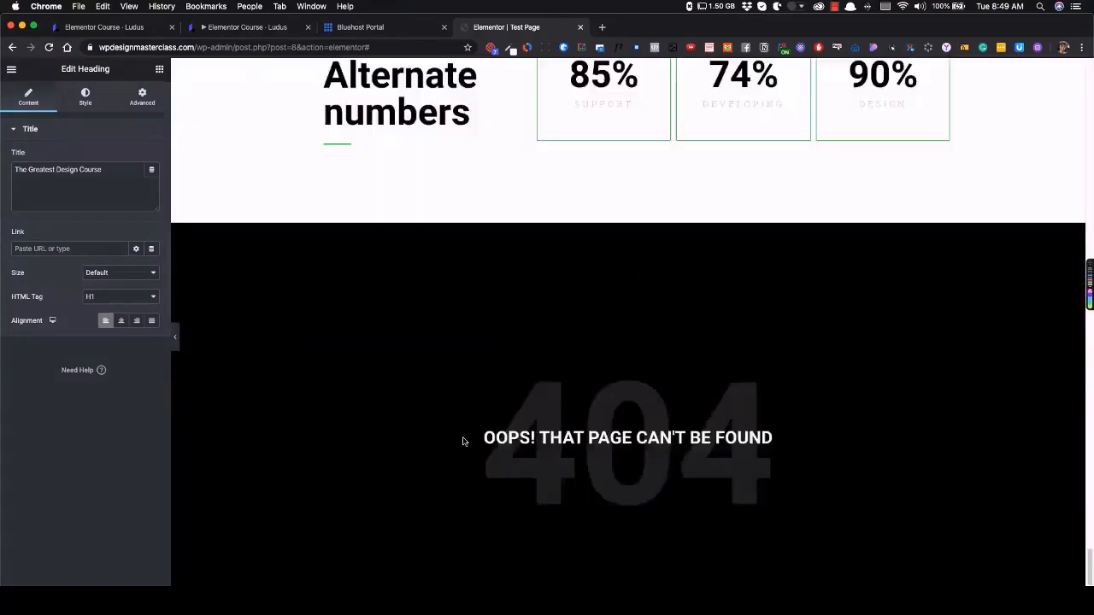
pyautogui.scroll(5, 555, 288)
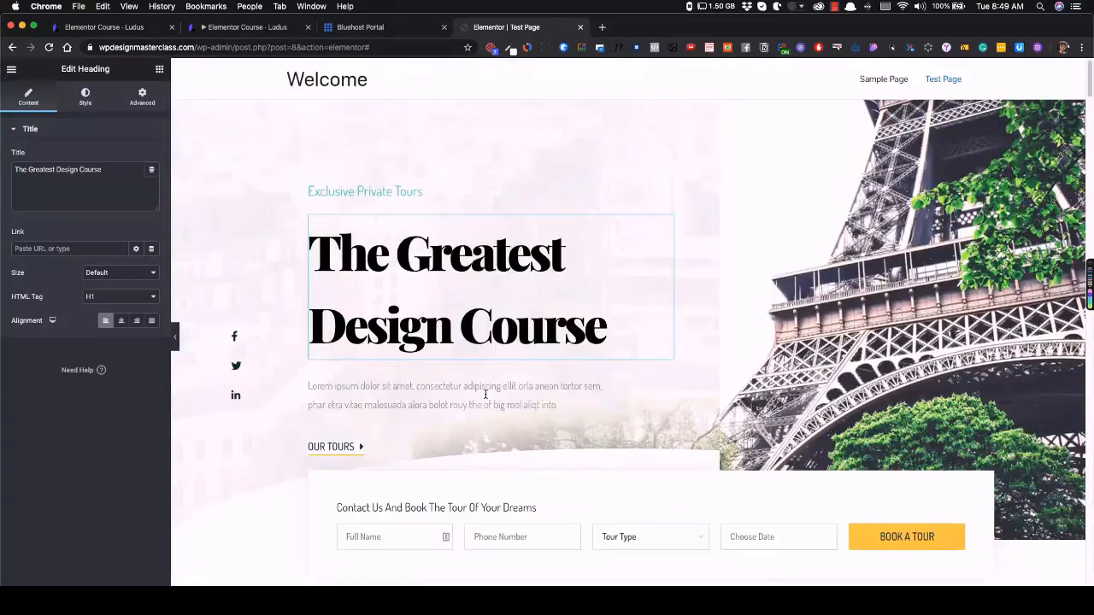